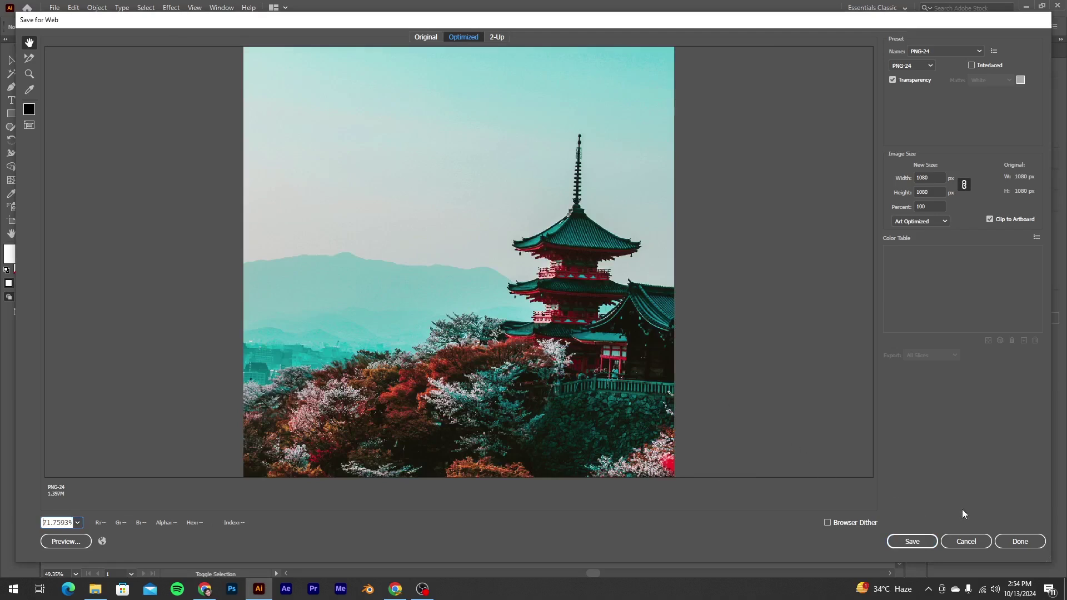
Leave the web export without saving and lock the pagoda background photo in place.
click(966, 541)
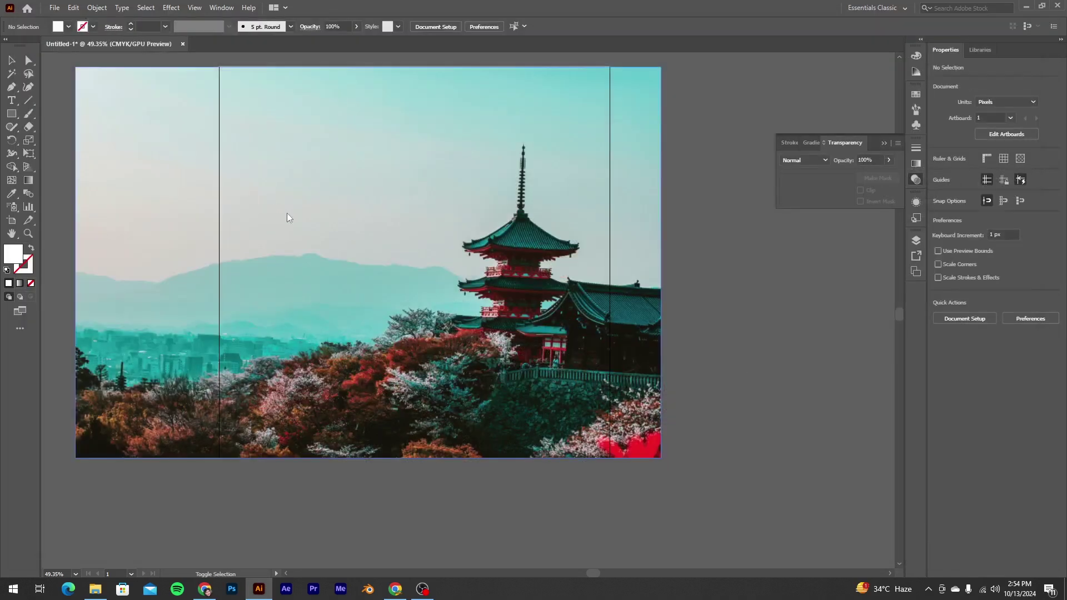
click(353, 251)
key(ctrl+2)
key(ctrl+space)
drag(318, 134, 370, 209)
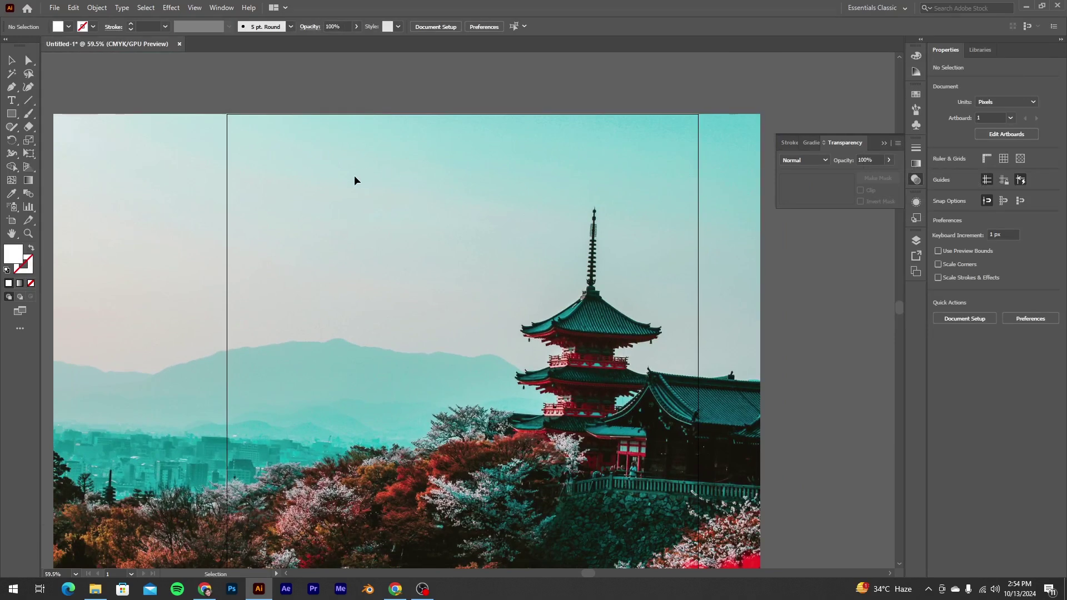
Add a heading reading "Best Travel Destinations in" in the sky area of the artboard.
key(t)
click(383, 170)
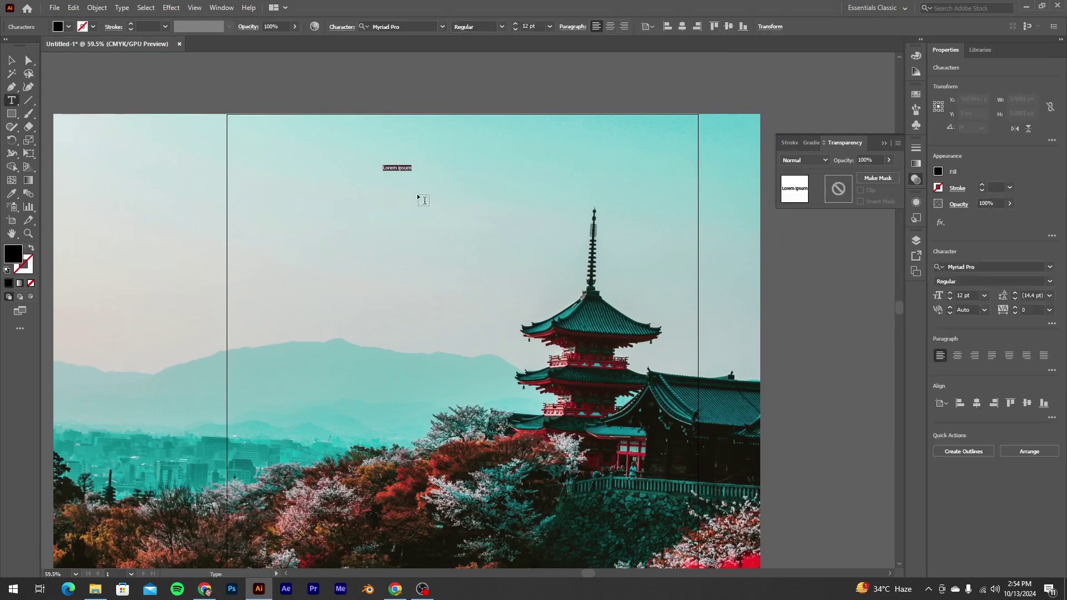
text(Best Travel Destinations in 2024)
key(ctrl+a)
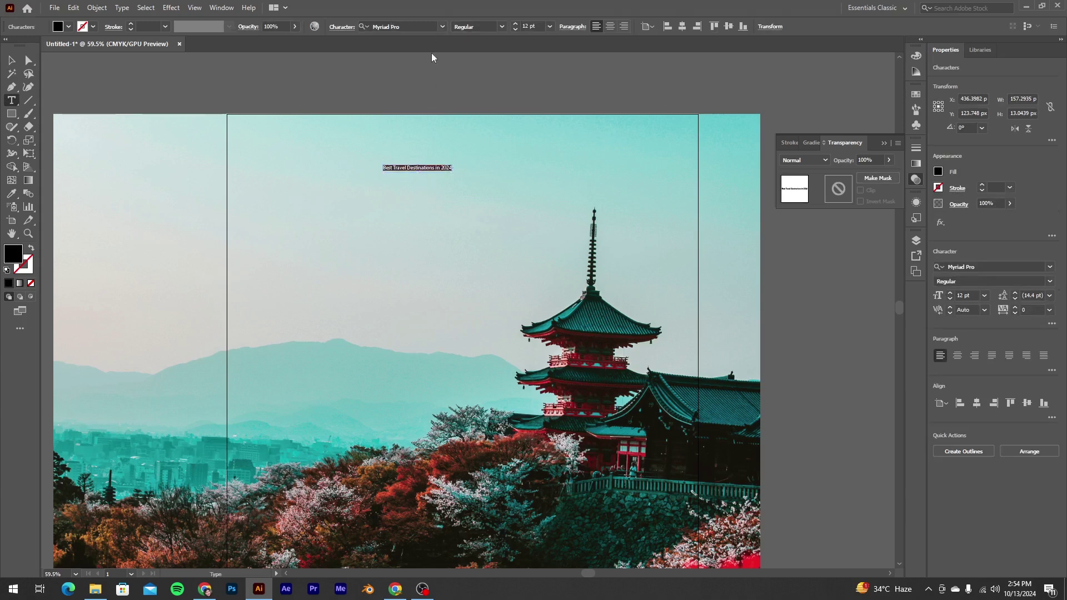
drag(439, 168, 454, 165)
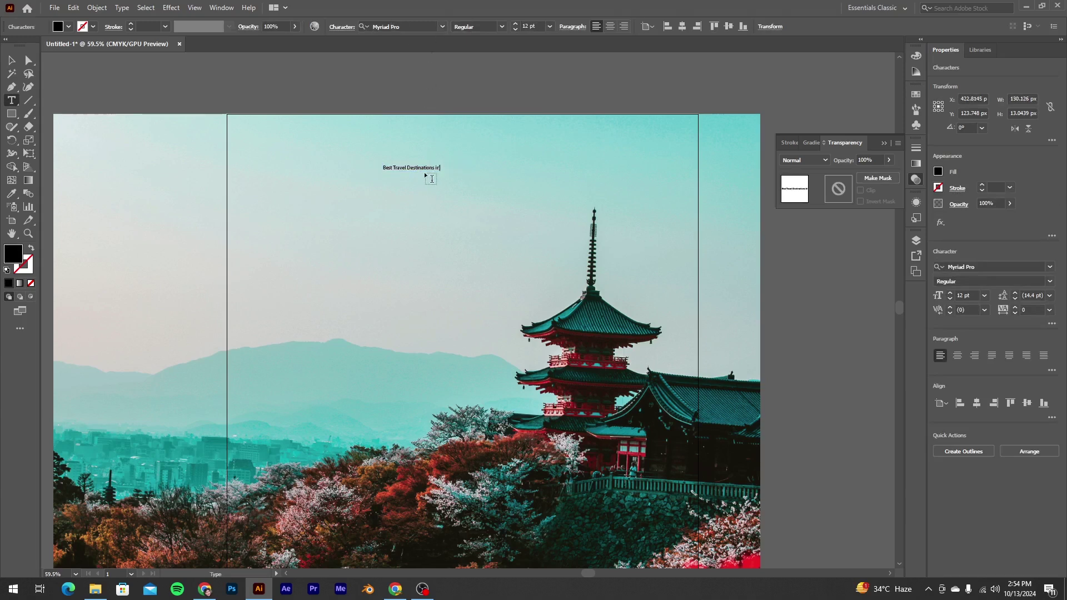
key(Escape)
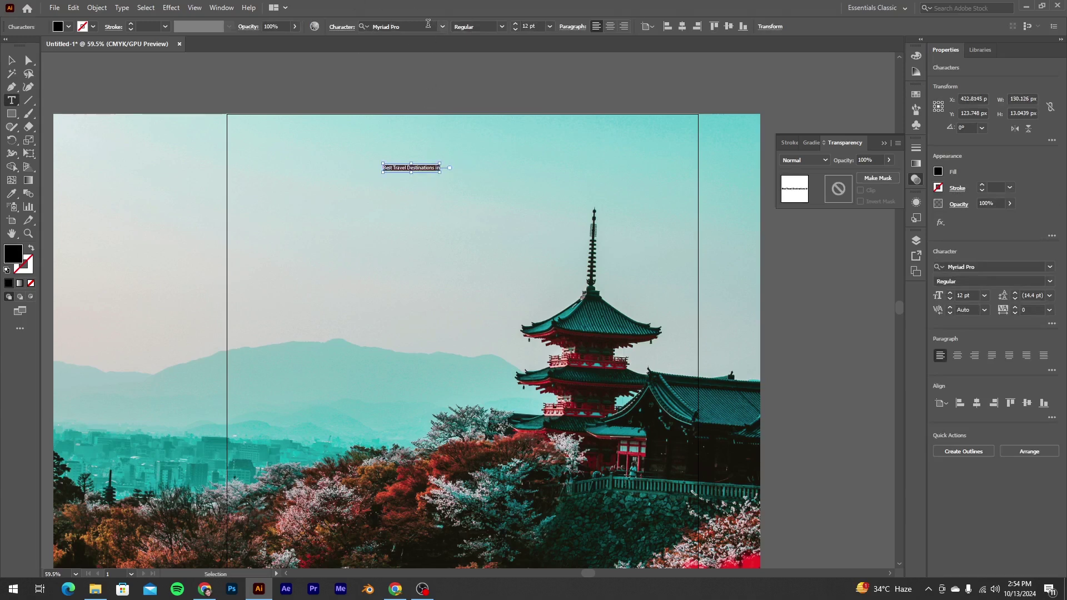
Set the heading's font to AXIS Extra Bold.
click(428, 25)
text(ax)
click(429, 85)
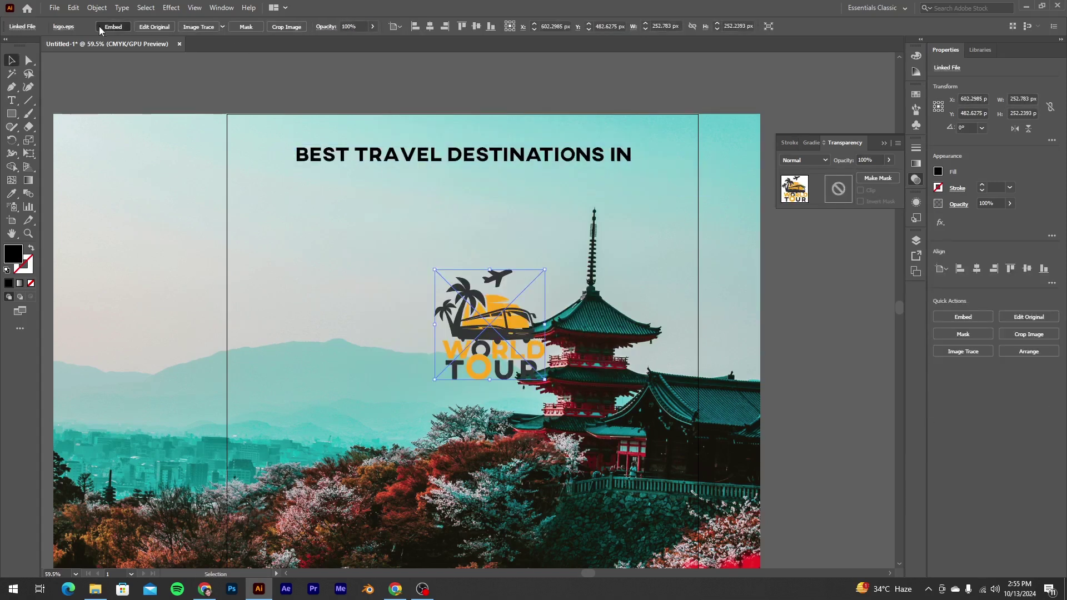
Embed the linked World Tour logo and move it off the photo, beside the artboard's upper right corner.
click(101, 27)
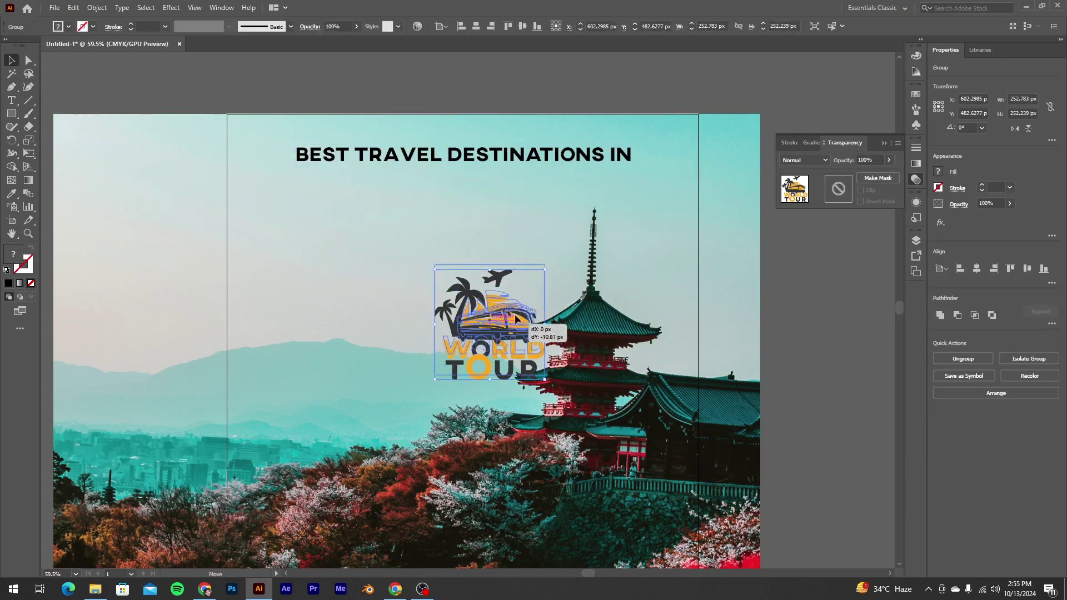
drag(495, 338, 828, 106)
click(840, 331)
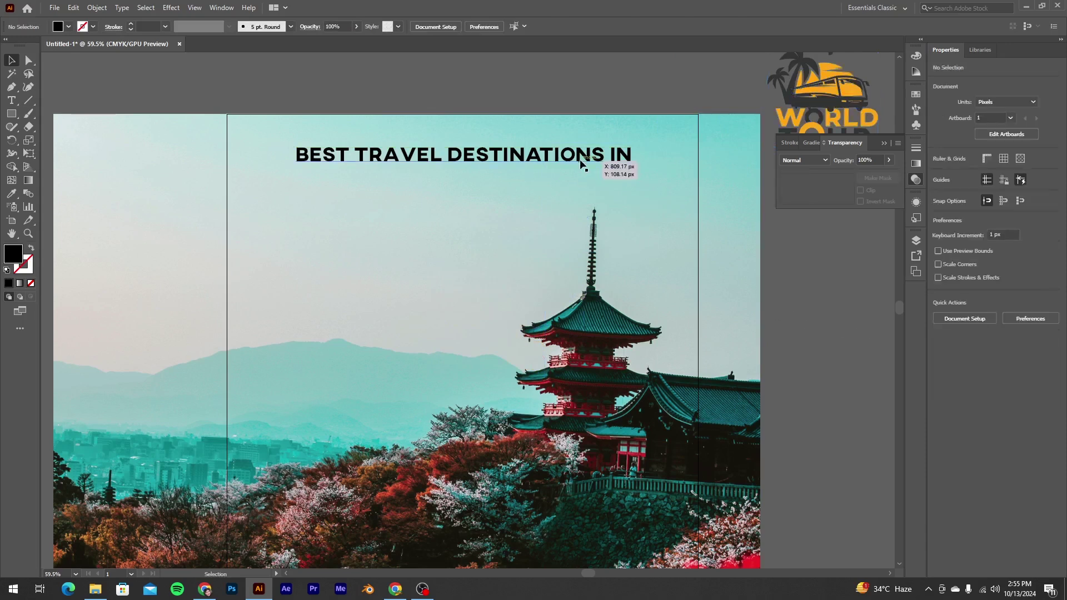
Break the heading into two lines after "TRAVEL" and center-align its text.
click(582, 162)
double_click(445, 154)
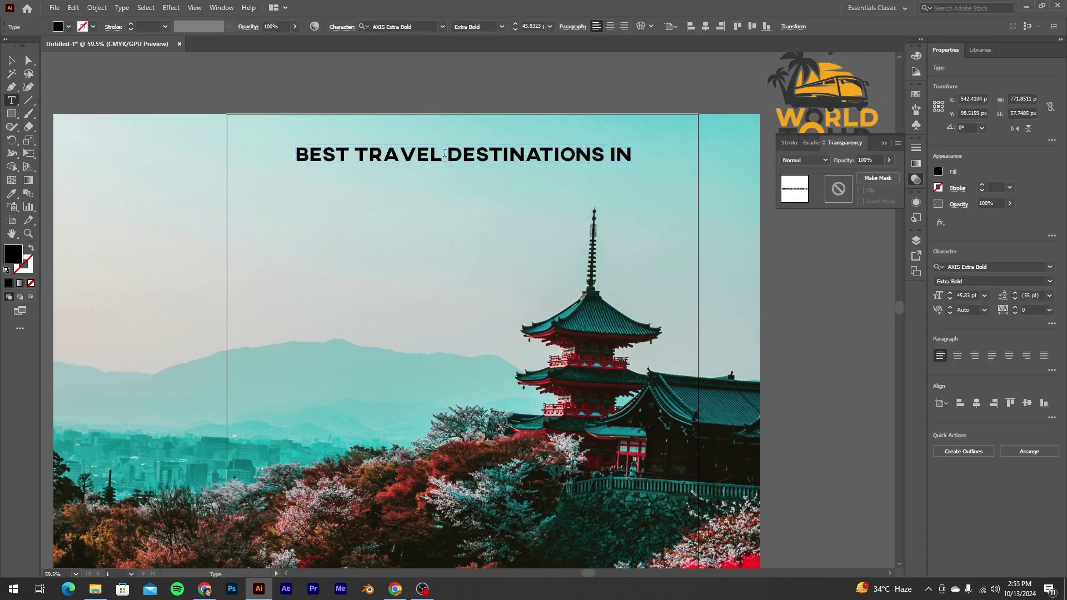
key(Return)
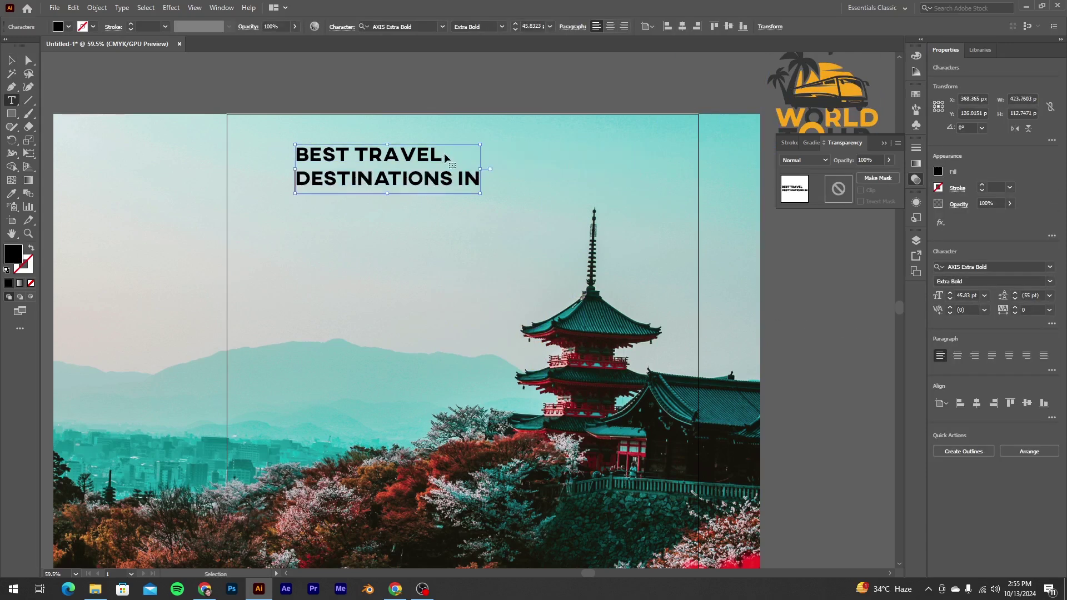
key(ctrl+a)
click(611, 27)
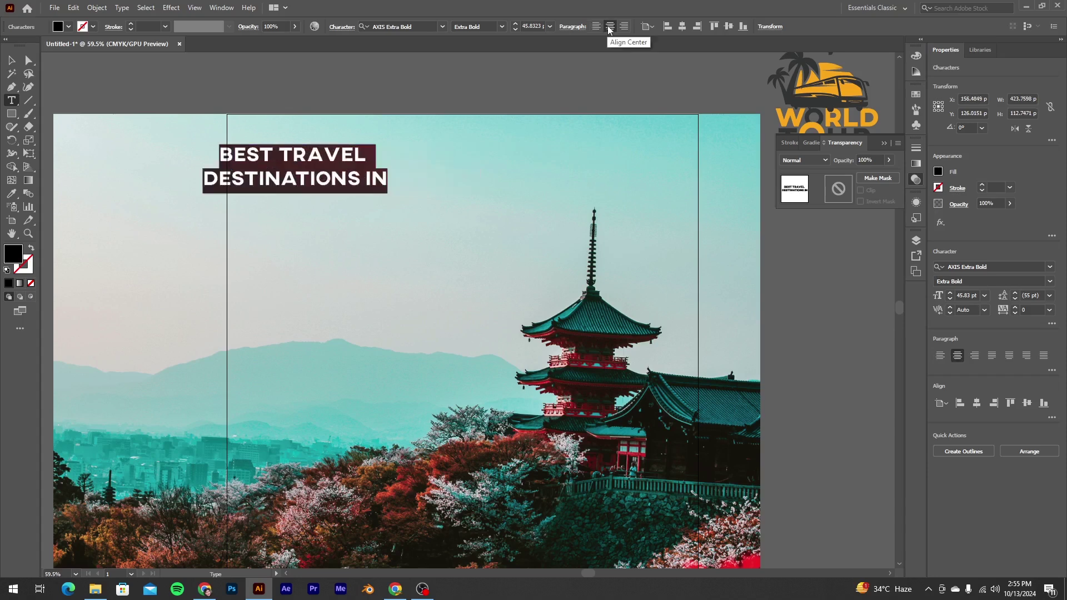
key(Escape)
Enlarge the heading to about 96 pt and place it near the top of the artboard.
drag(336, 151, 520, 131)
drag(479, 173, 481, 229)
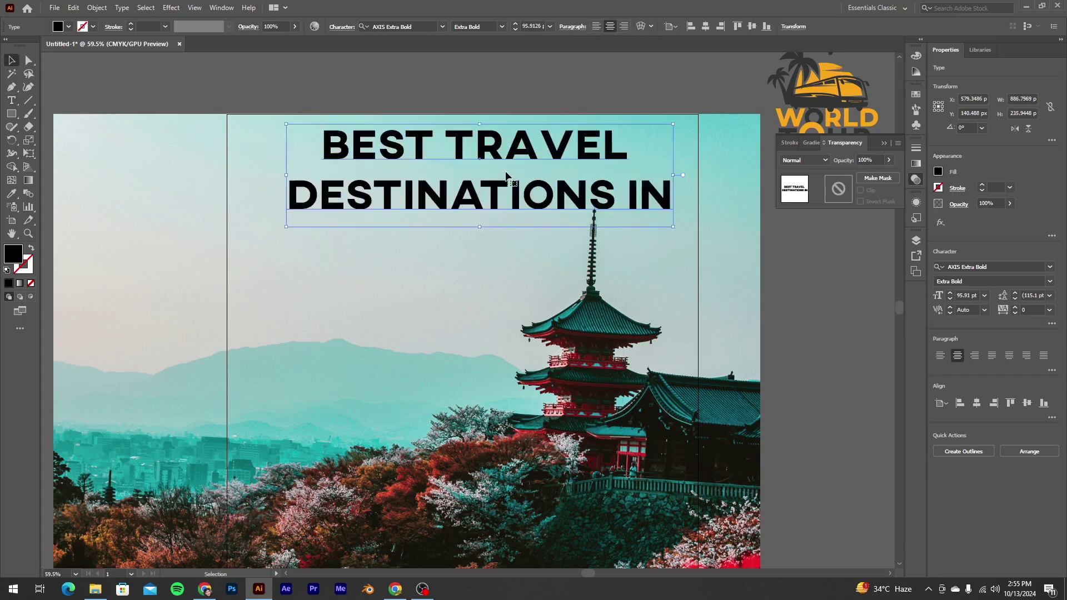
drag(504, 189, 502, 196)
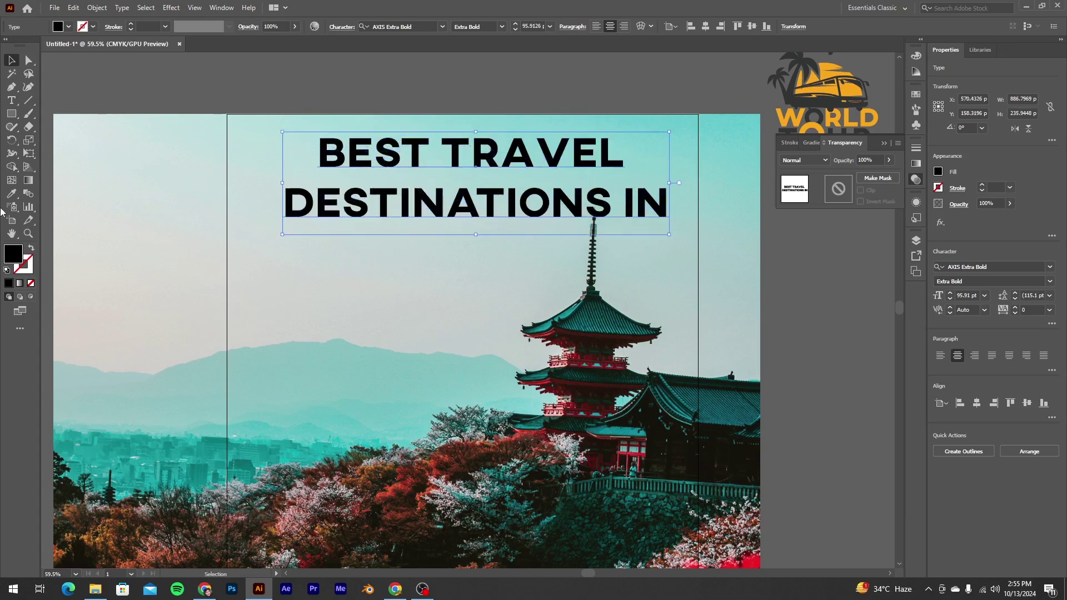
Recolor the heading with the dark grey sampled from the logo.
click(11, 193)
click(856, 102)
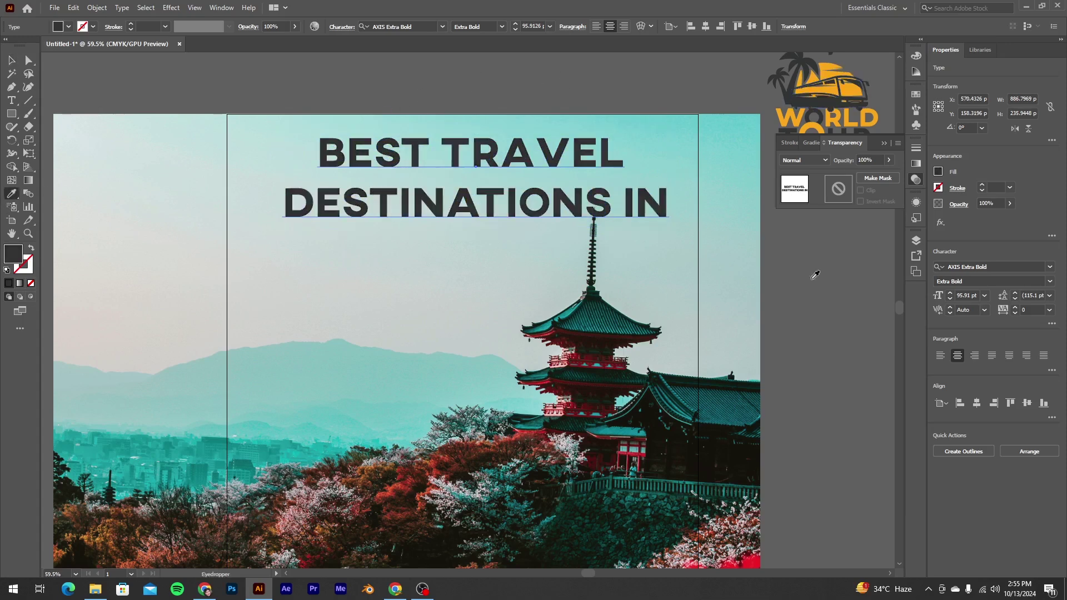
key(v)
click(755, 364)
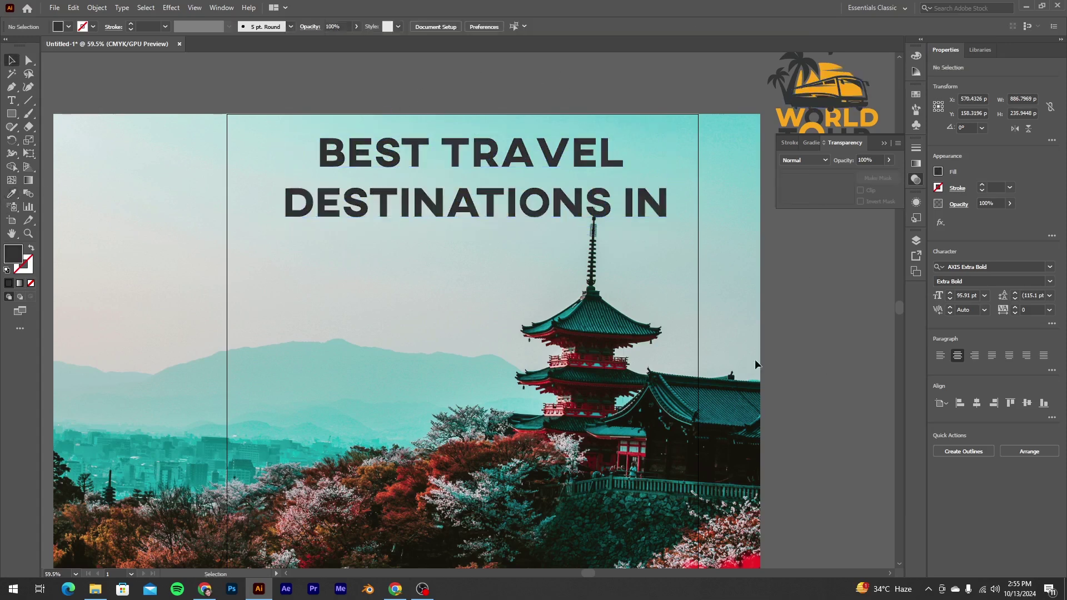
Add a separate text "2024" below the heading and set its font to Monique Script Regular.
key(t)
click(407, 277)
text(2)
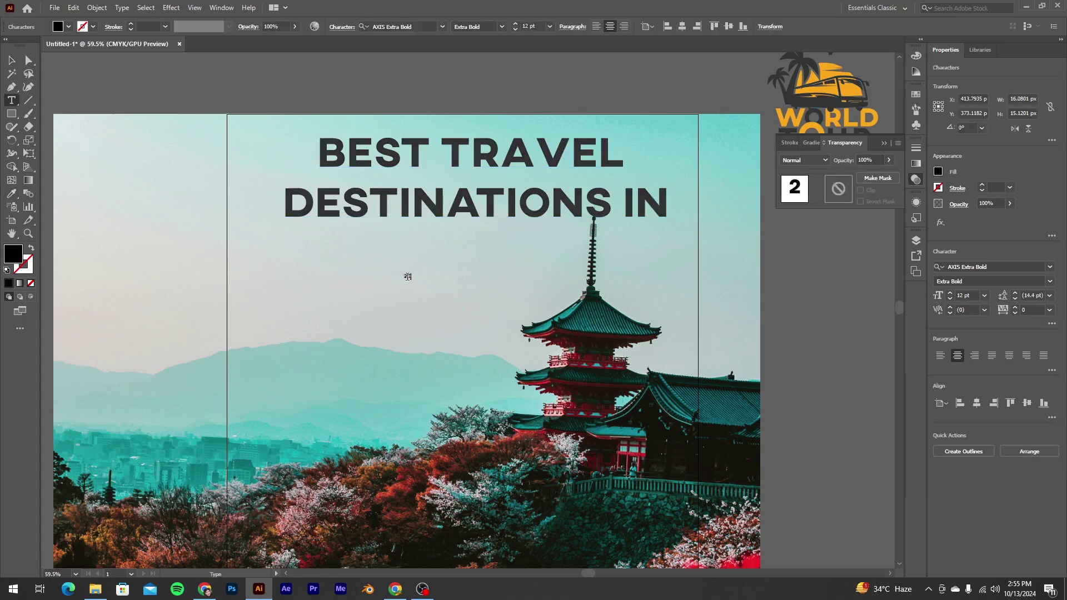
text(024)
key(ctrl+a)
click(431, 27)
text(monique)
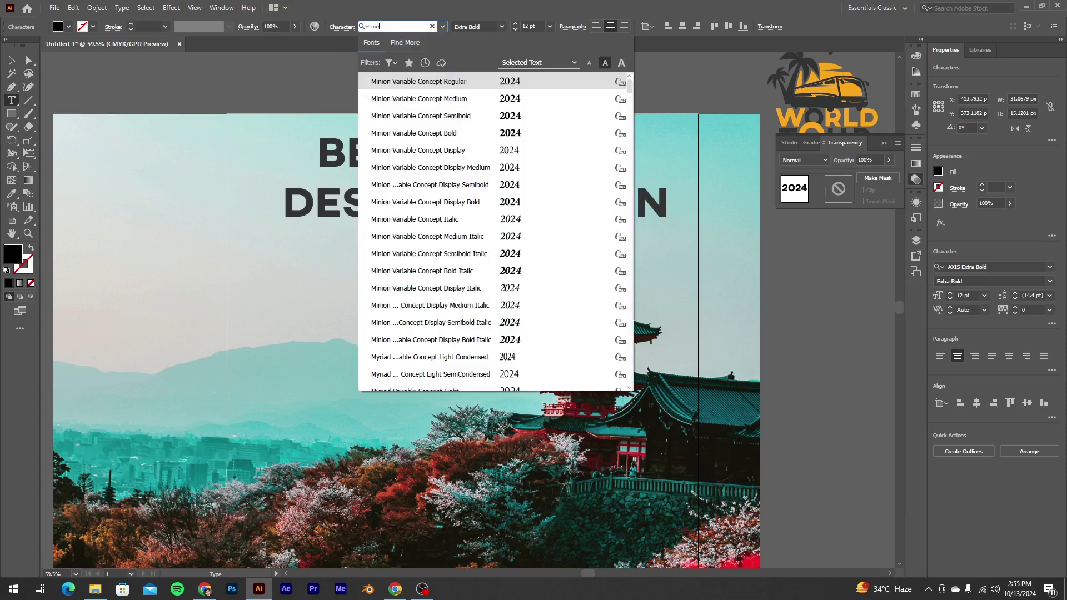
key(Down)
key(Return)
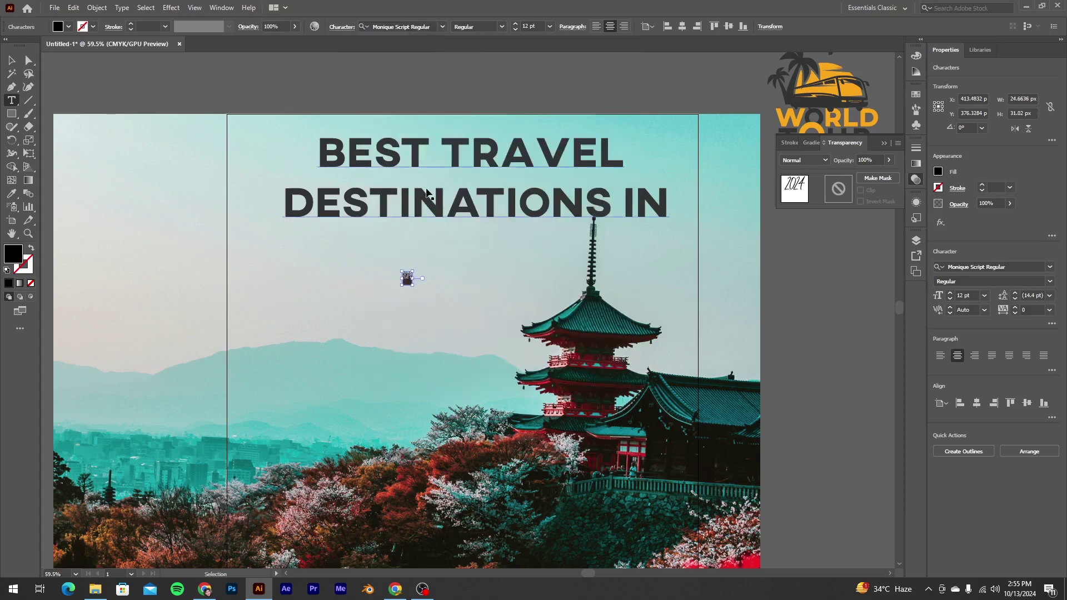
Enlarge the "2024" text to about 150 pt and move it up under the heading's second line.
drag(411, 285, 650, 442)
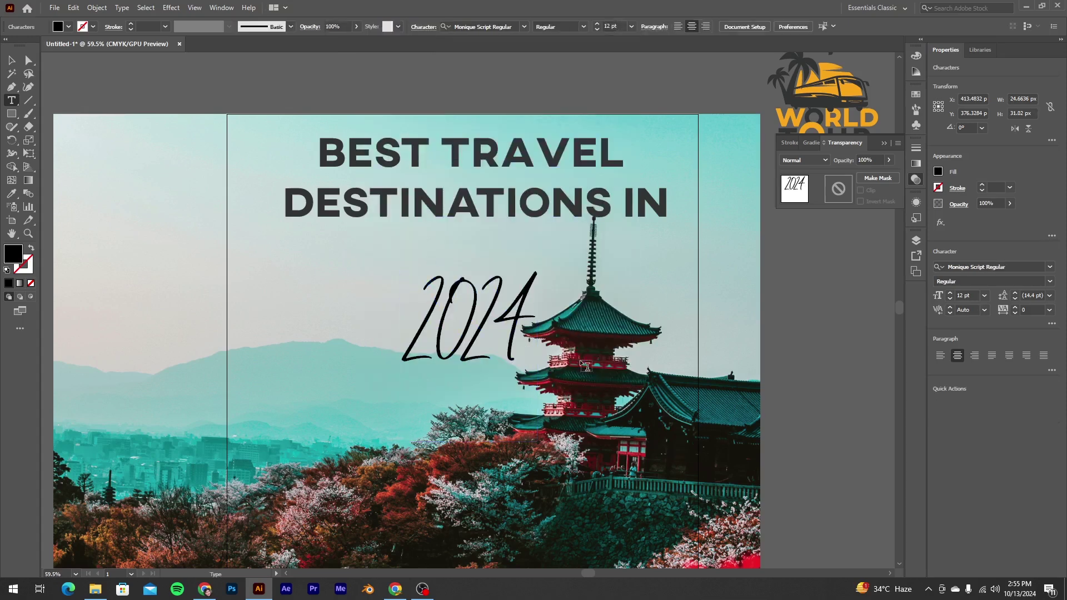
key(Escape)
drag(481, 329, 516, 259)
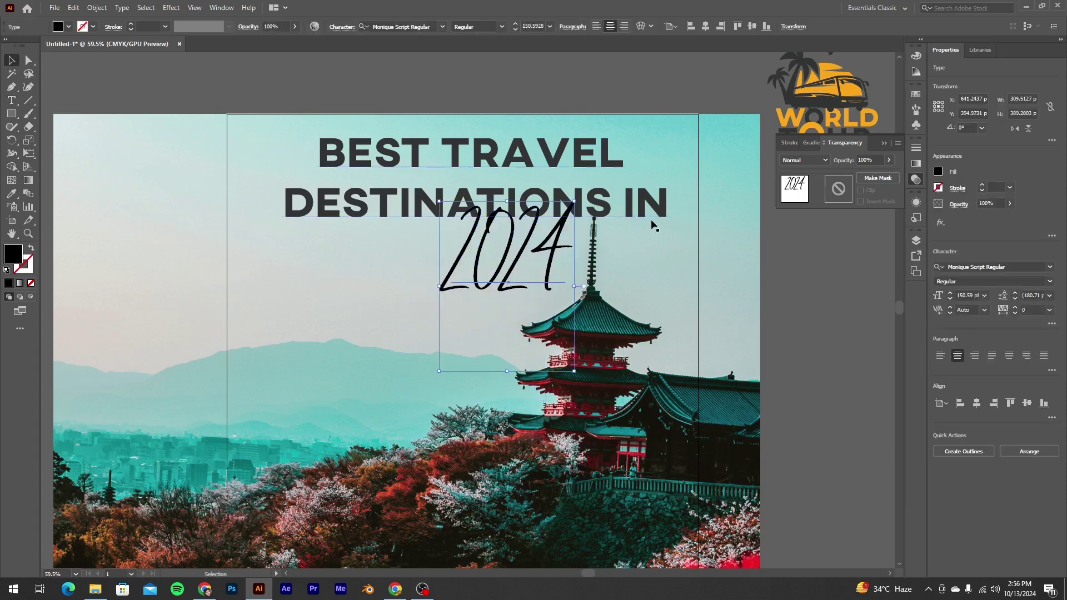
Fill the "2024" text with the orange sampled from the logo.
key(i)
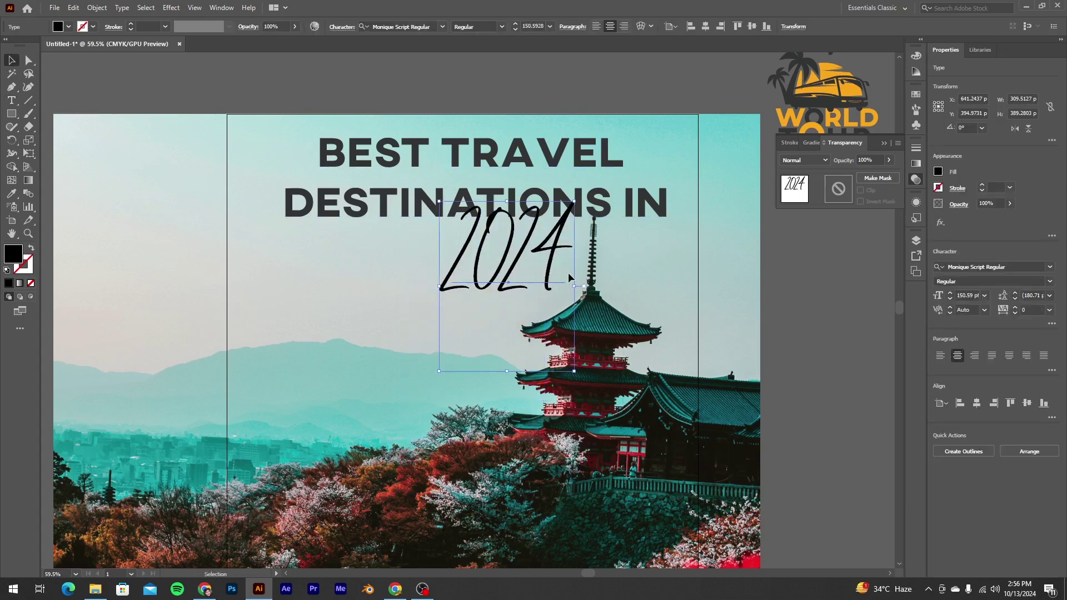
click(811, 116)
key(v)
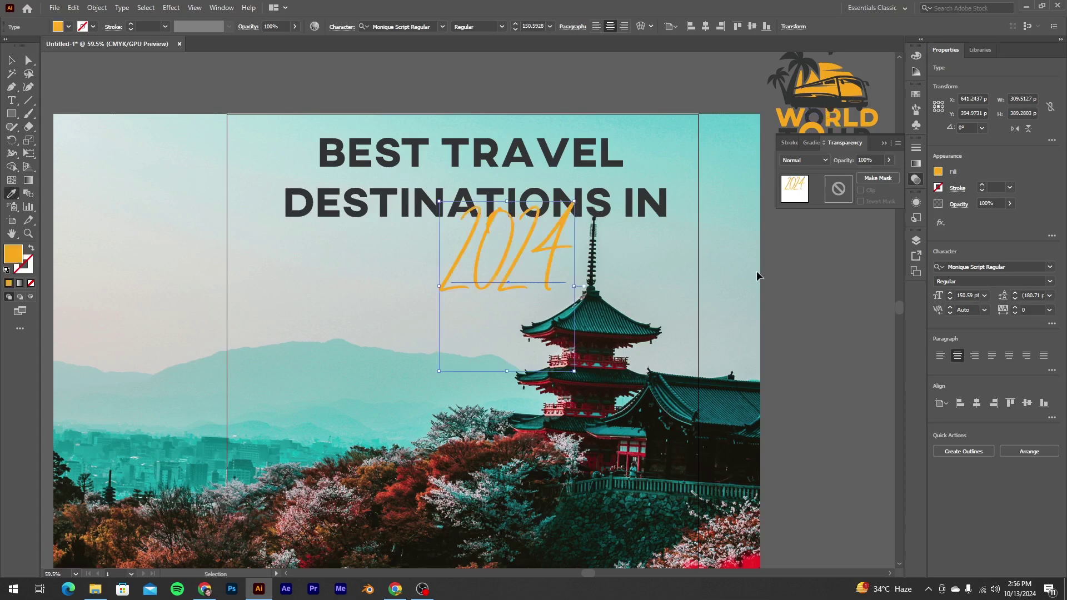
Scale the heading down and move "2024" so it overlaps the end of the heading's second line.
click(659, 201)
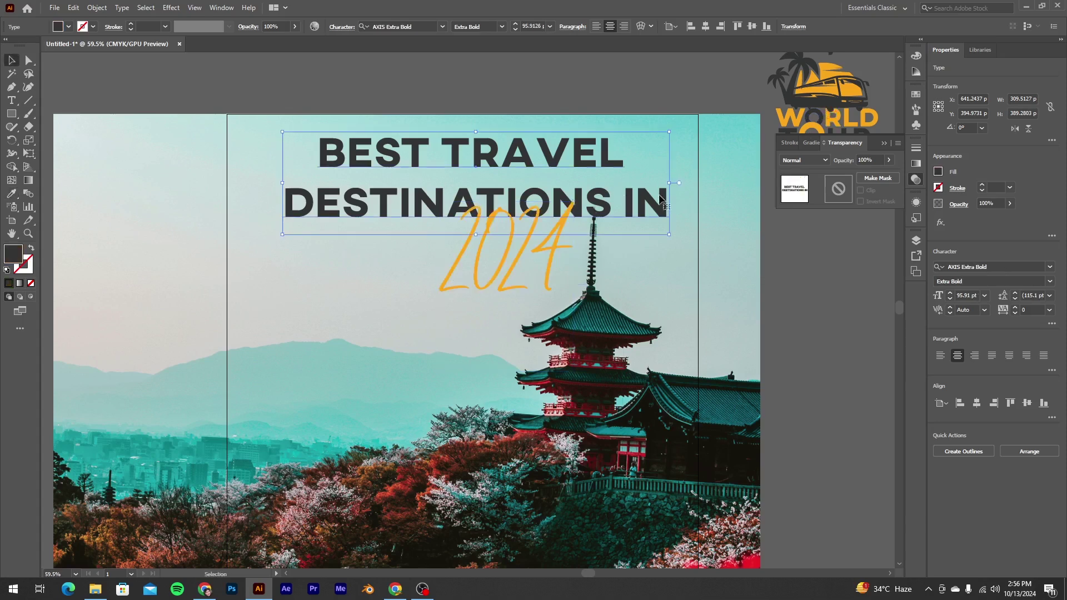
drag(665, 182, 576, 183)
drag(527, 239, 599, 228)
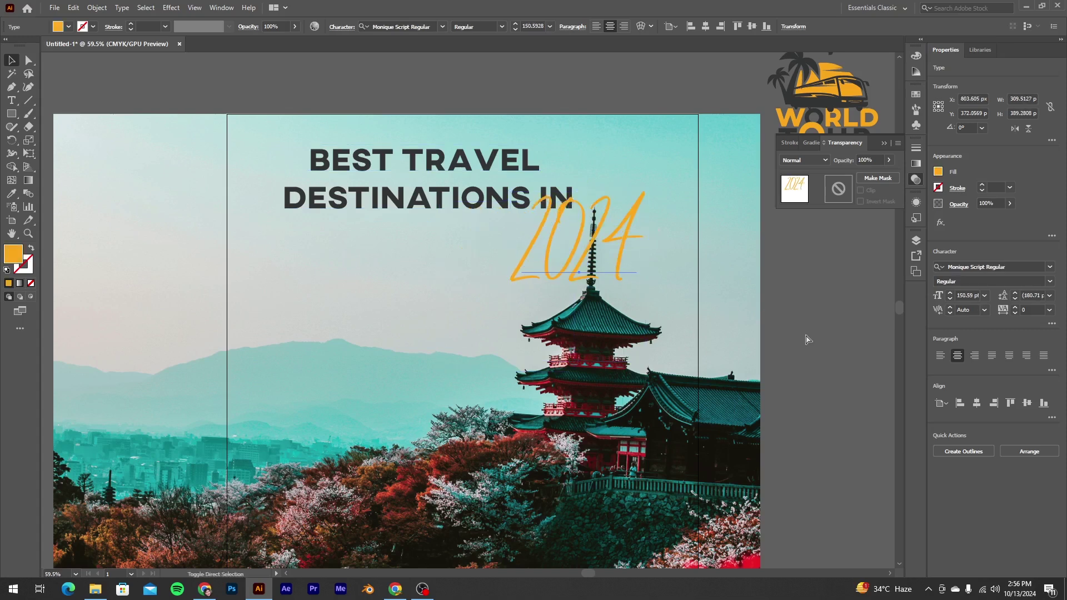
Convert the "2024" text to outlines and give it a 2 pt stroke.
key(ctrl+shift+o)
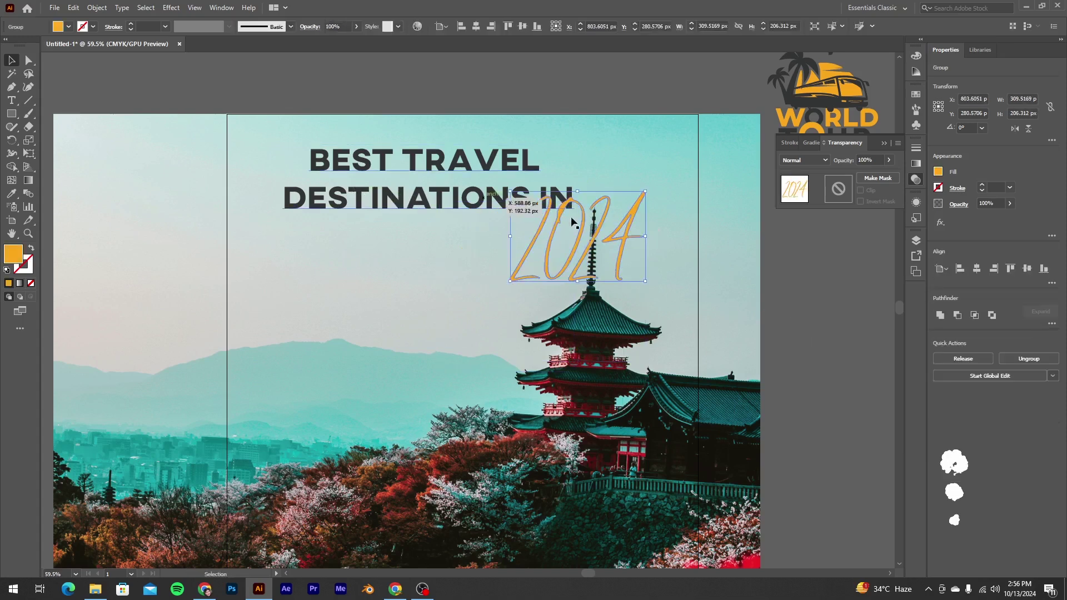
click(982, 185)
click(982, 185)
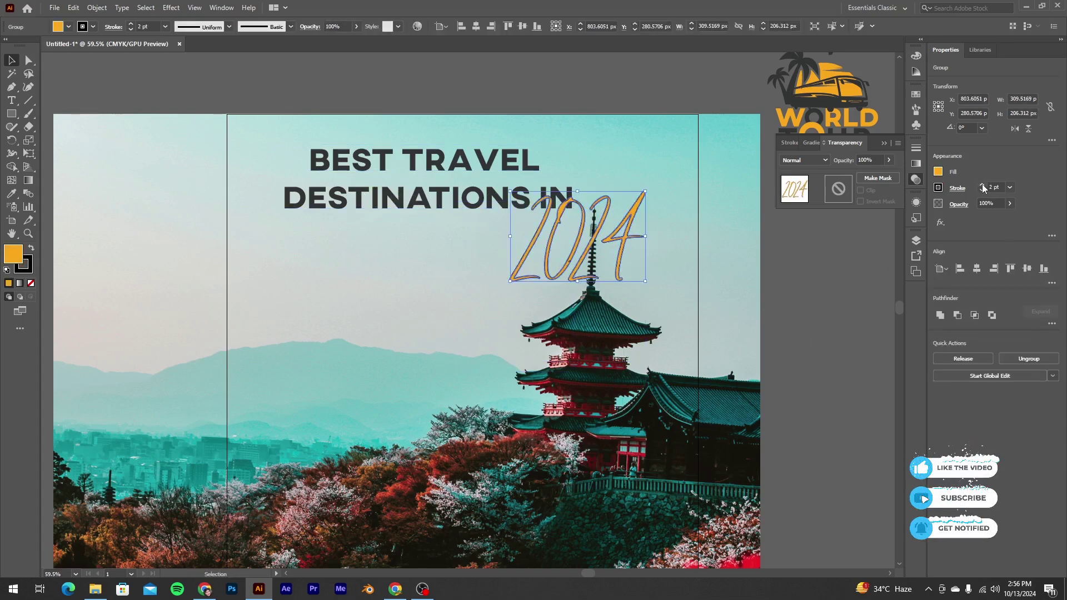
Color the stroke of "2024" with the orange sampled from the logo's lettering.
click(24, 264)
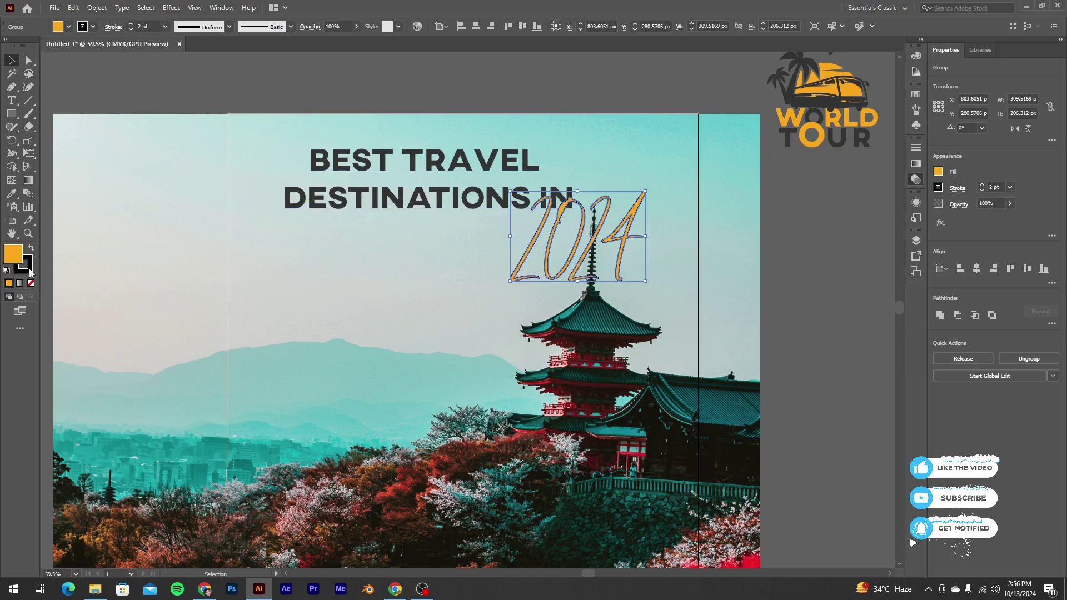
key(i)
key(slash)
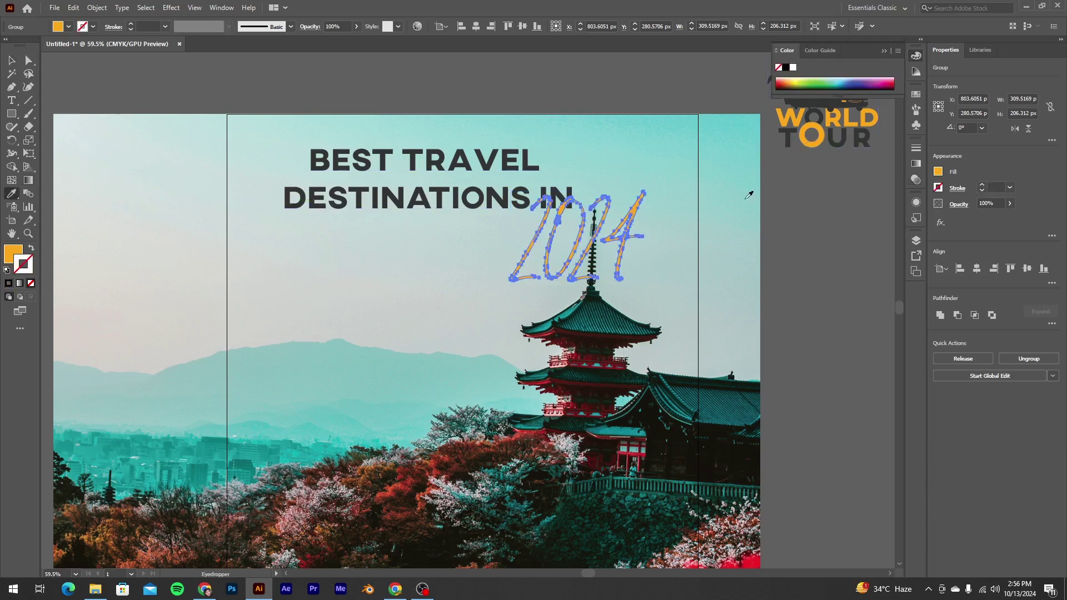
key(ctrl+z)
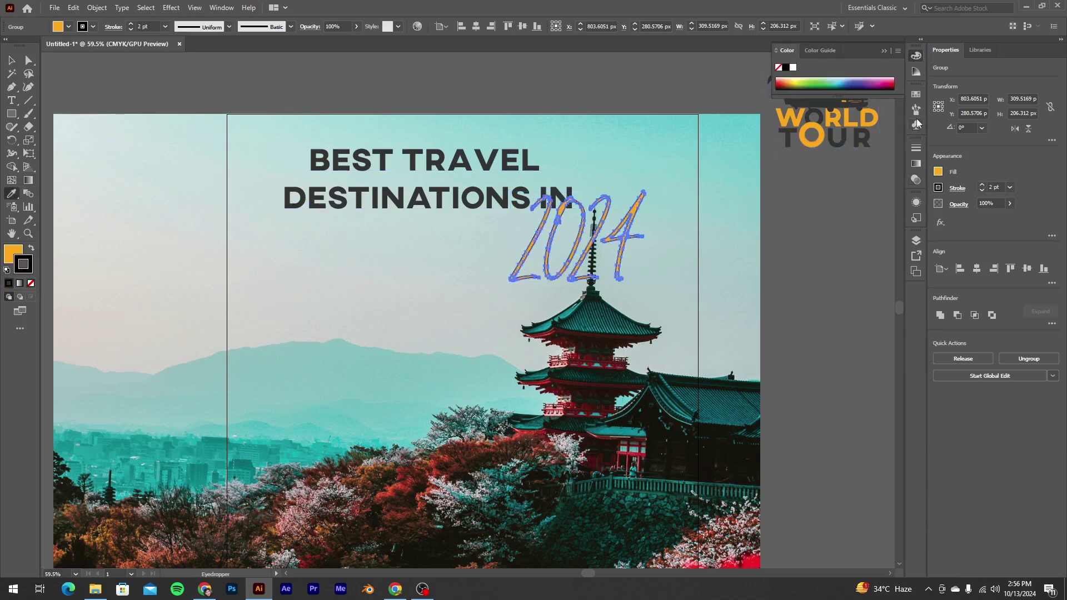
shift+click(830, 137)
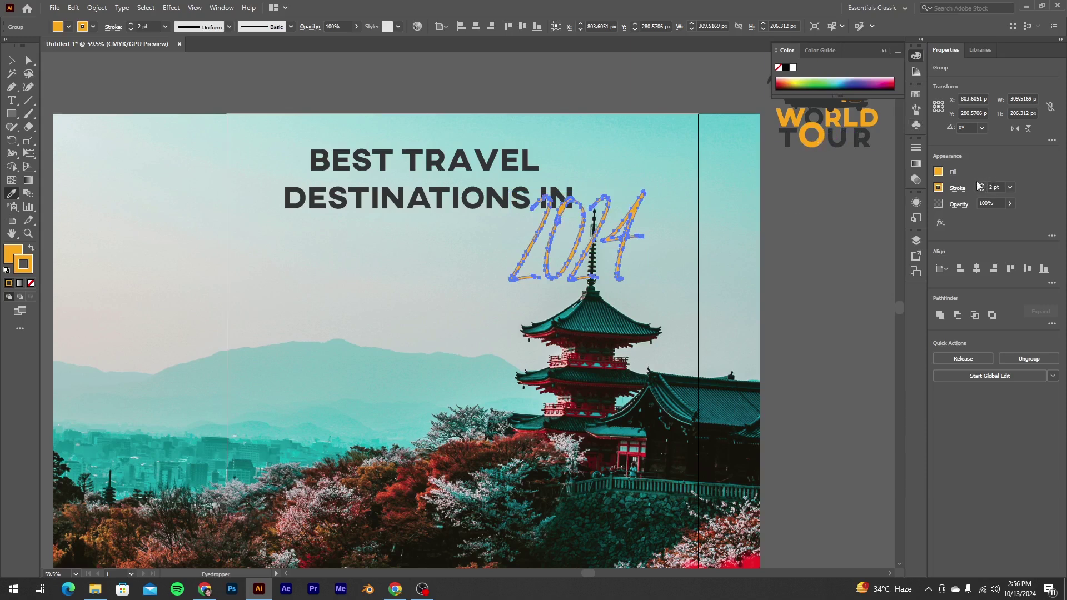
key(v)
click(788, 287)
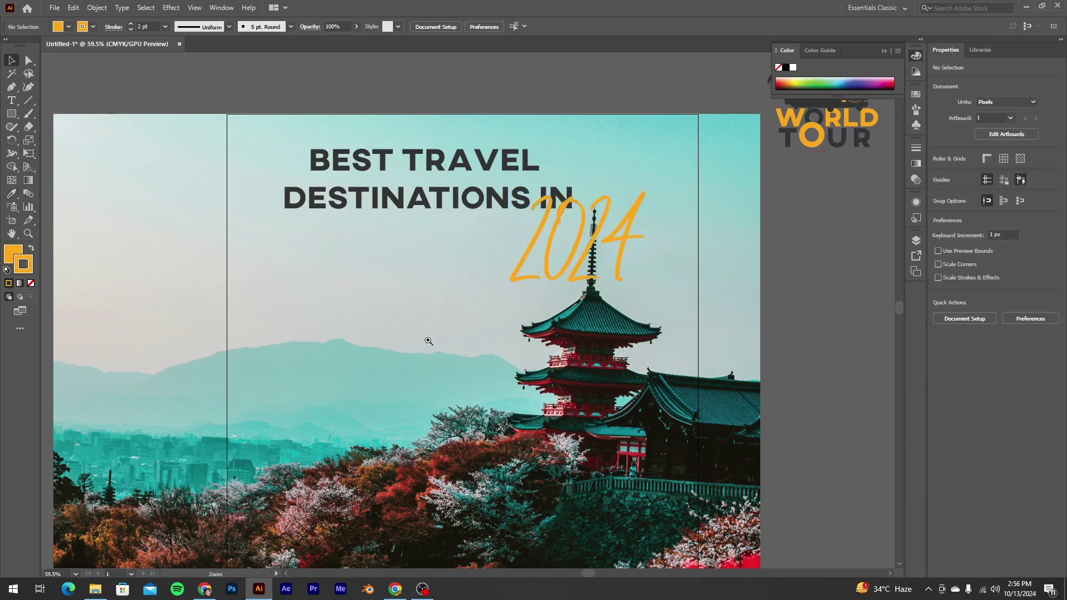
Add a small "1st" text in the sky below the start of the heading.
drag(399, 237, 424, 241)
drag(436, 289, 482, 246)
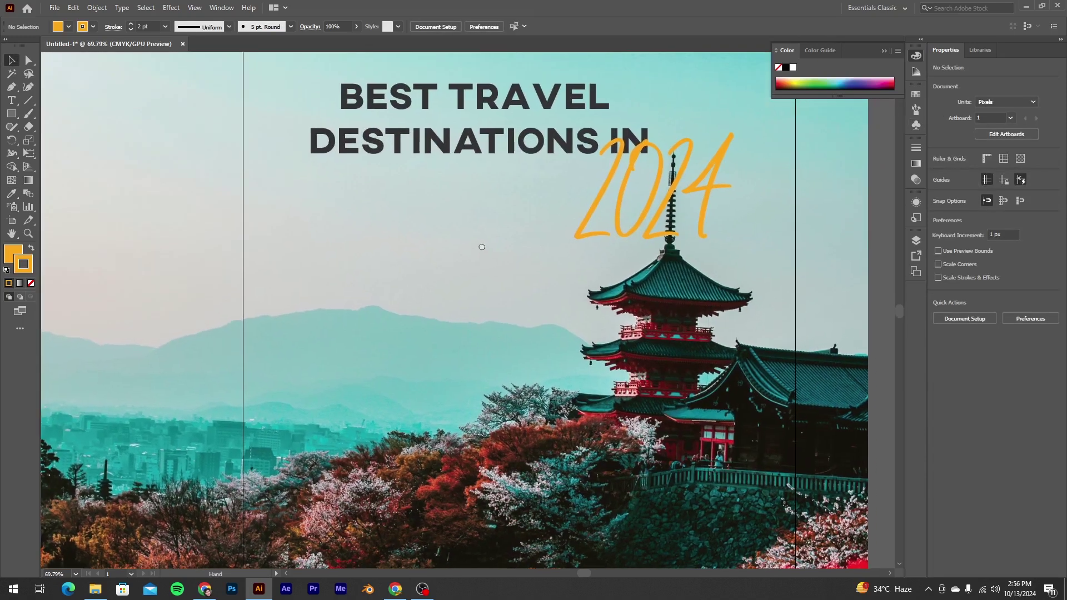
key(t)
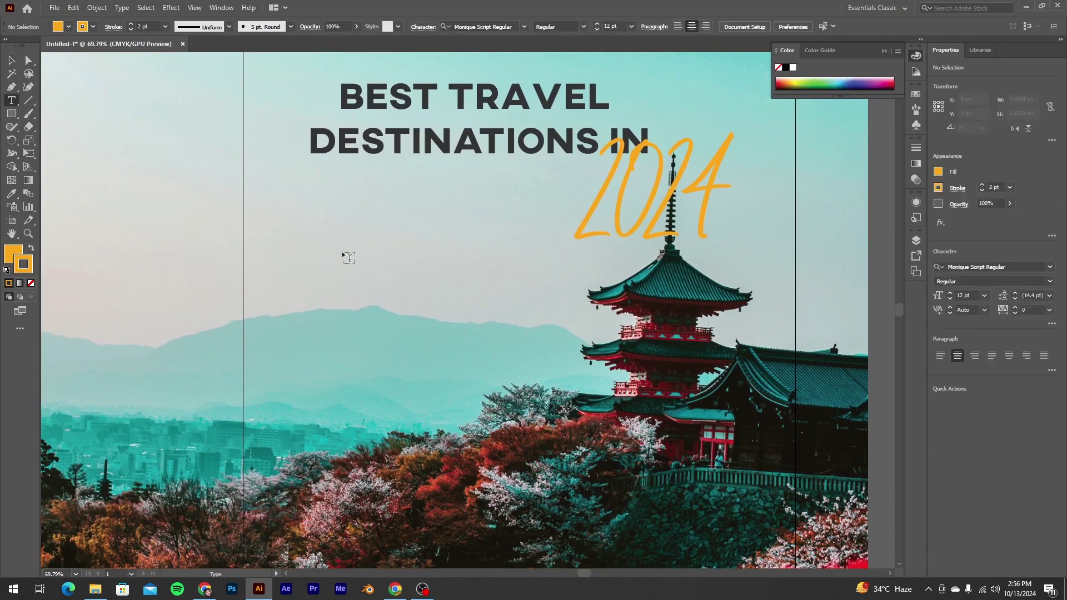
click(341, 253)
text(1)
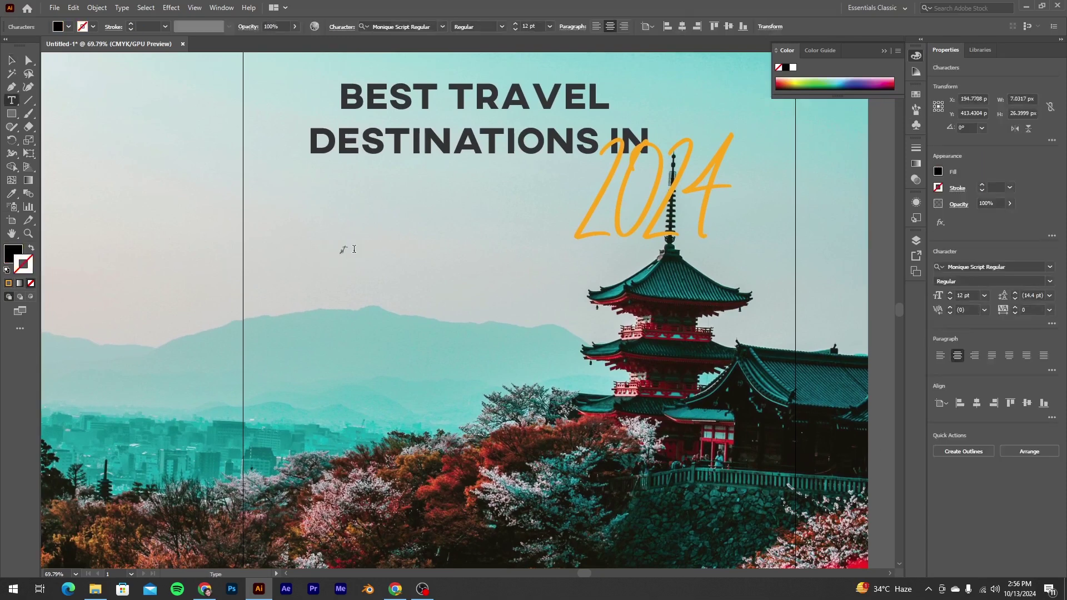
text(o)
key(BackSpace)
text(1)
key(ctrl+space)
drag(338, 231, 640, 250)
Set the "st" of the "1st" text as superscript.
drag(349, 306, 396, 305)
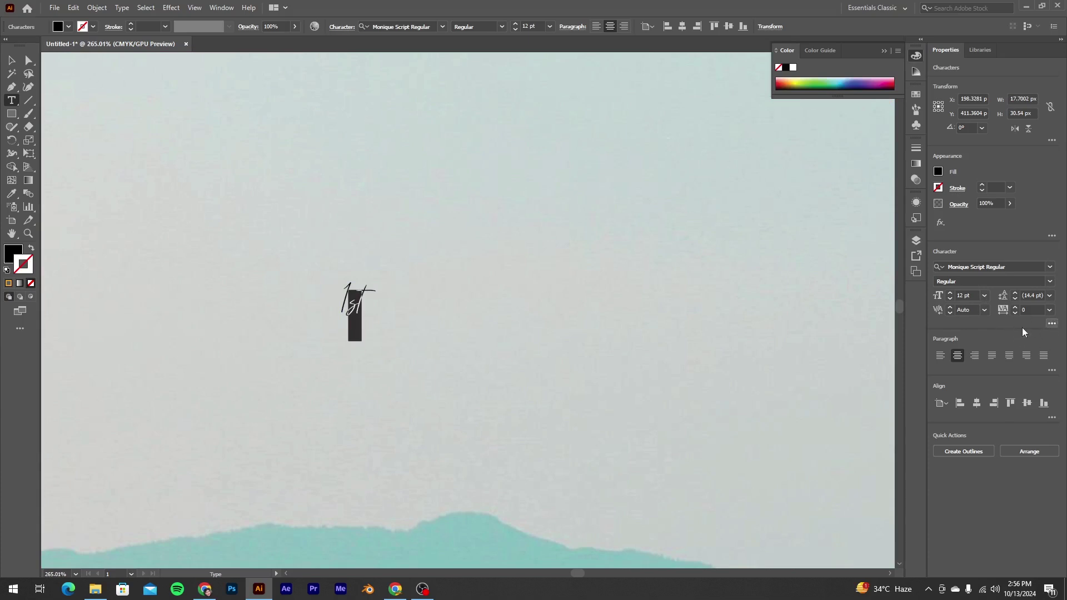
click(1052, 322)
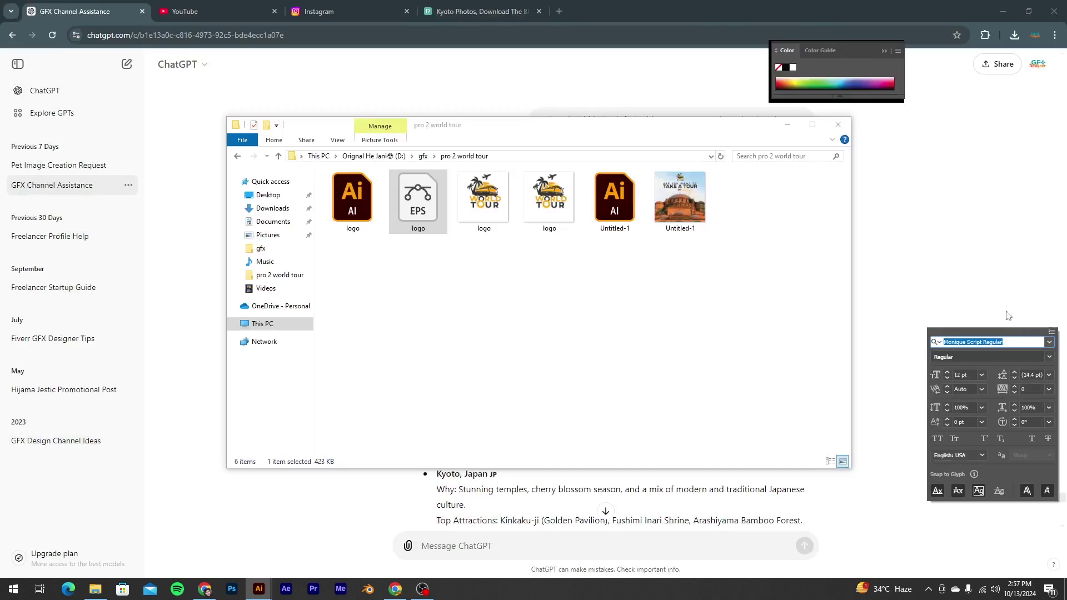
click(1016, 338)
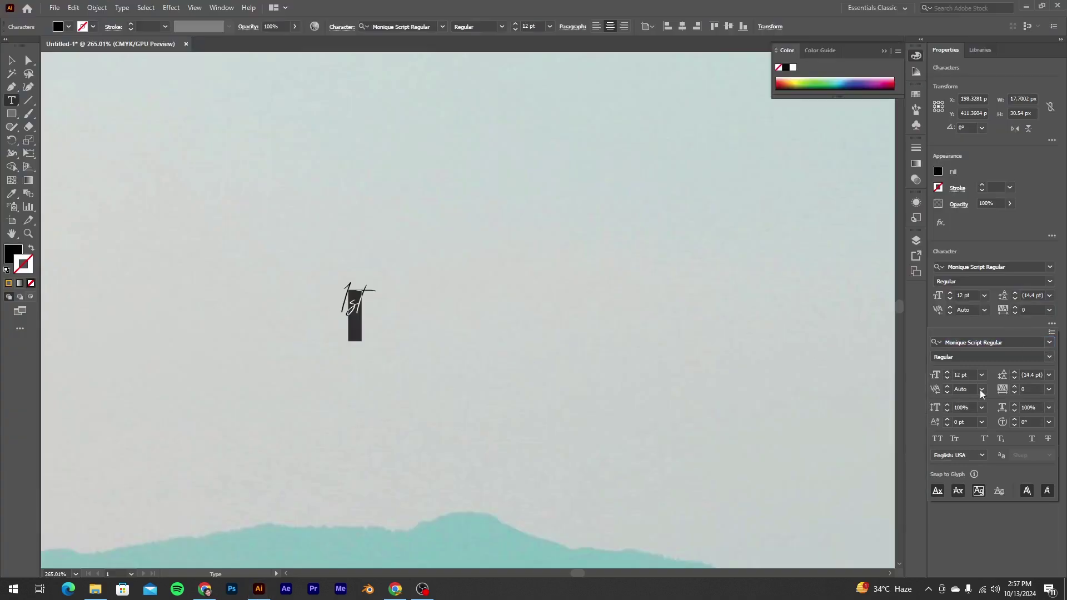
click(985, 439)
click(410, 287)
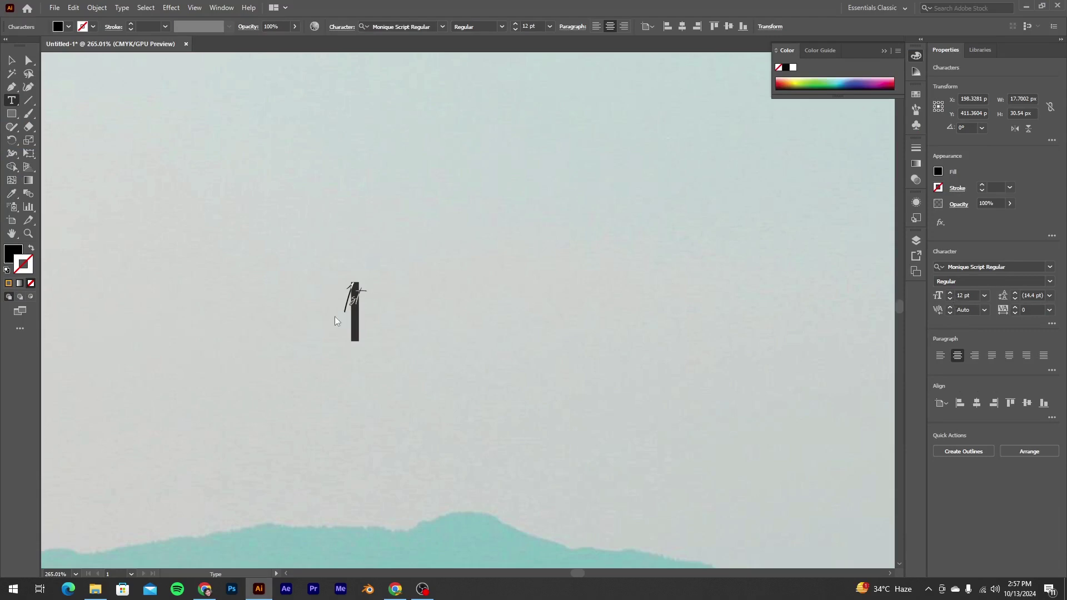
Set the "1st" text to 80 pt and move it nearer the artboard's left edge, just above the mountains.
click(358, 271)
double_click(353, 292)
drag(952, 294, 951, 294)
key(ctrl+0)
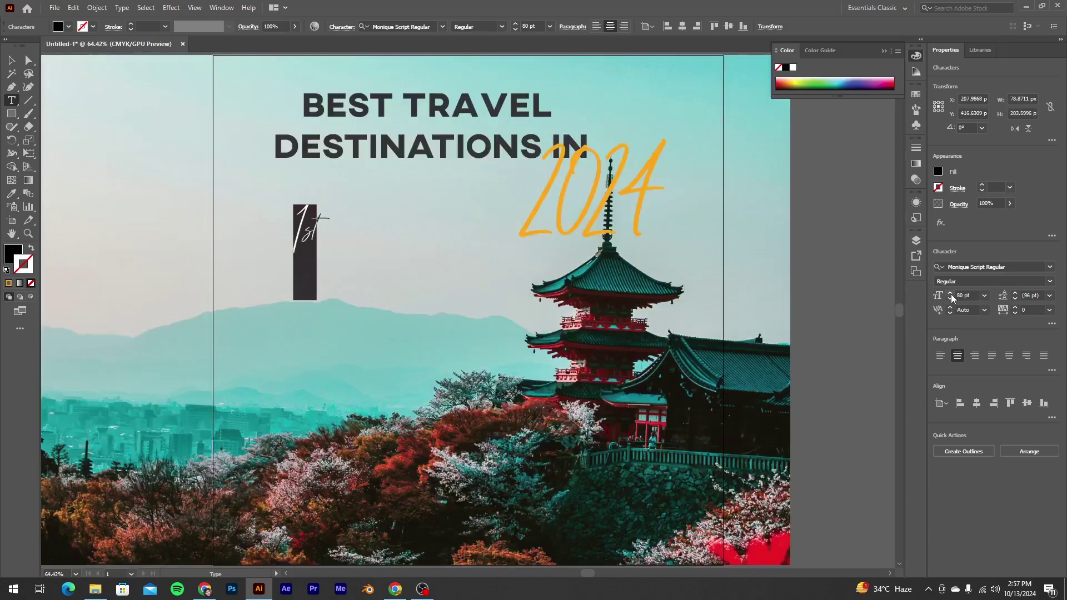
key(Escape)
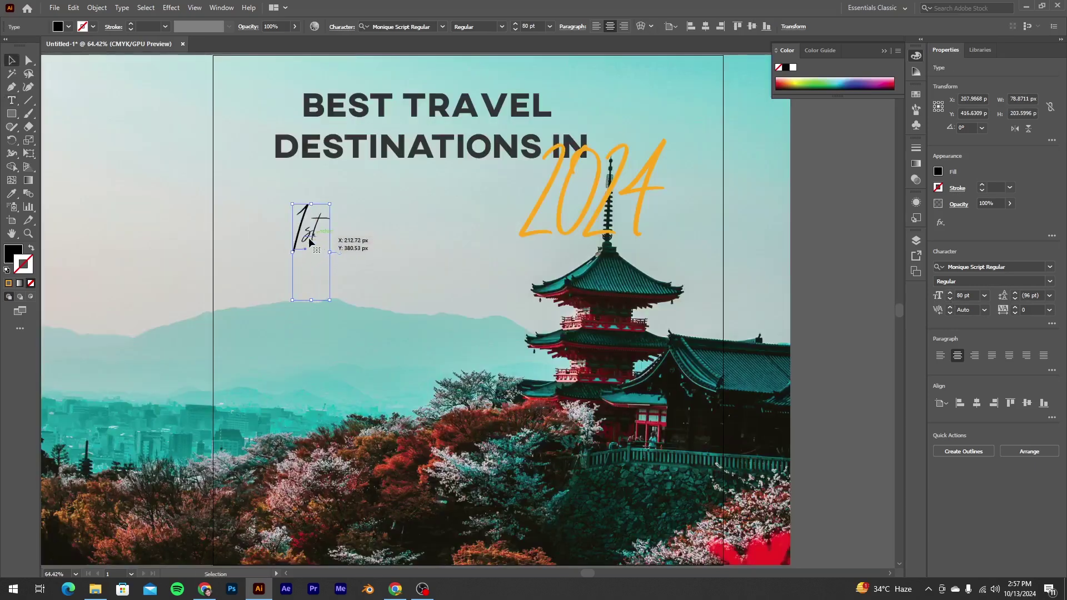
drag(301, 238, 266, 254)
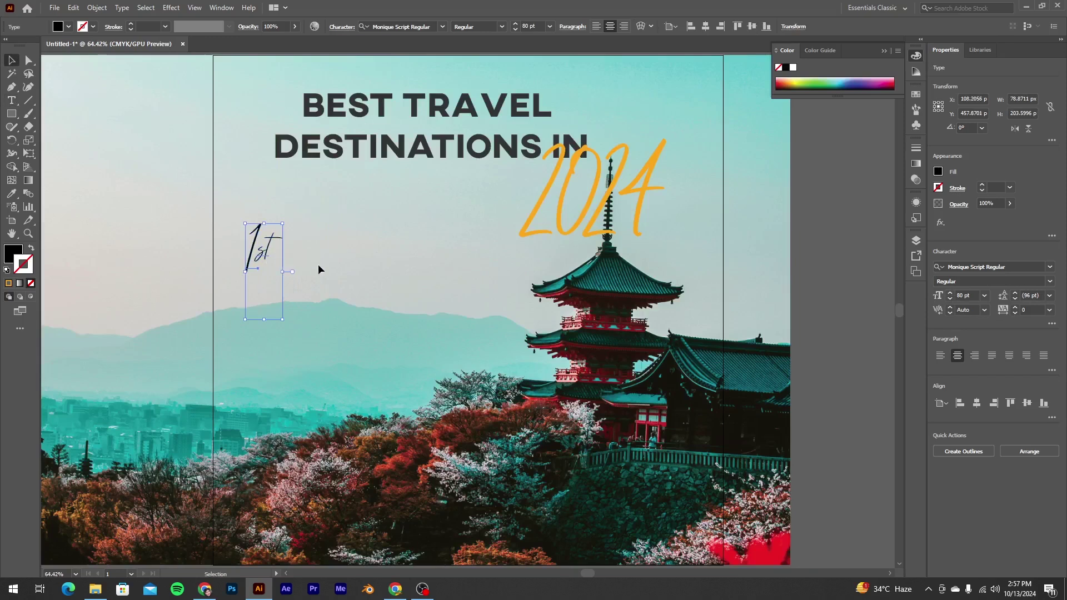
click(826, 301)
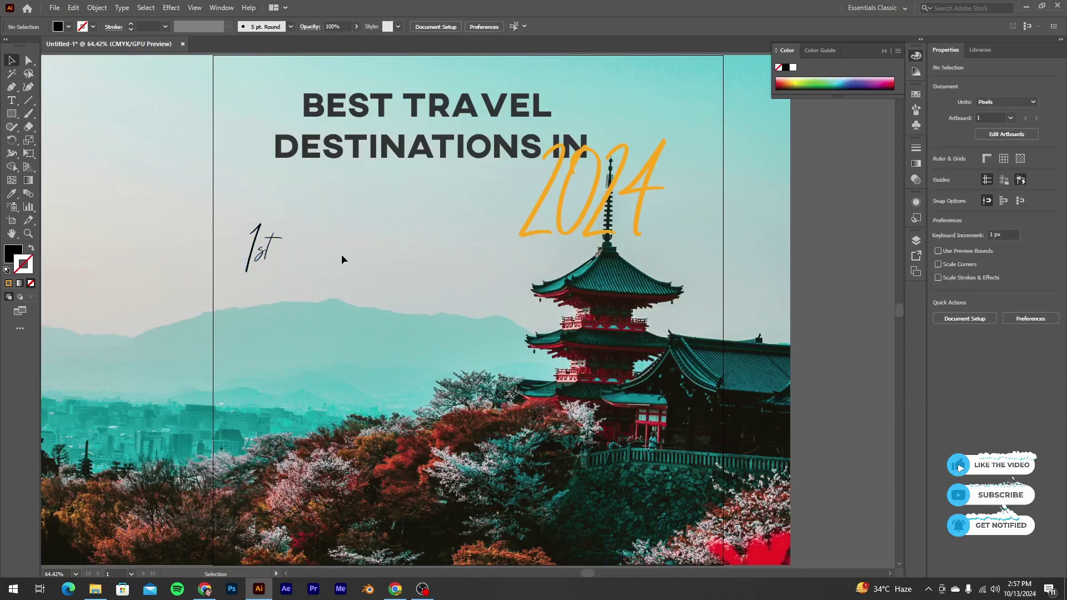
Add the copied "Kyoto, Japan" text with its flag beside "1st" and apply the heading's text style to it.
key(t)
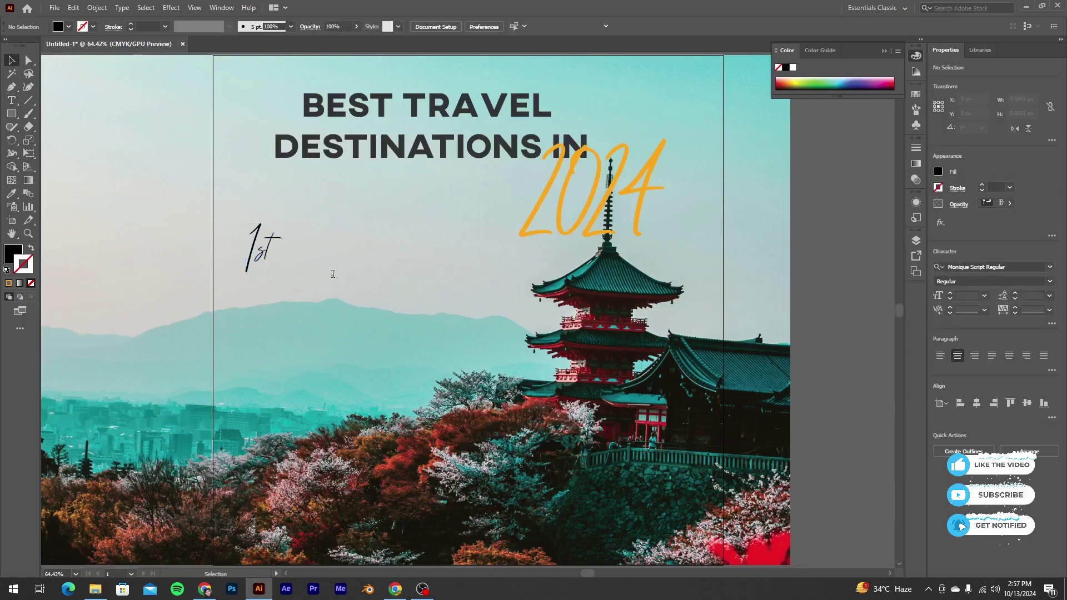
click(348, 277)
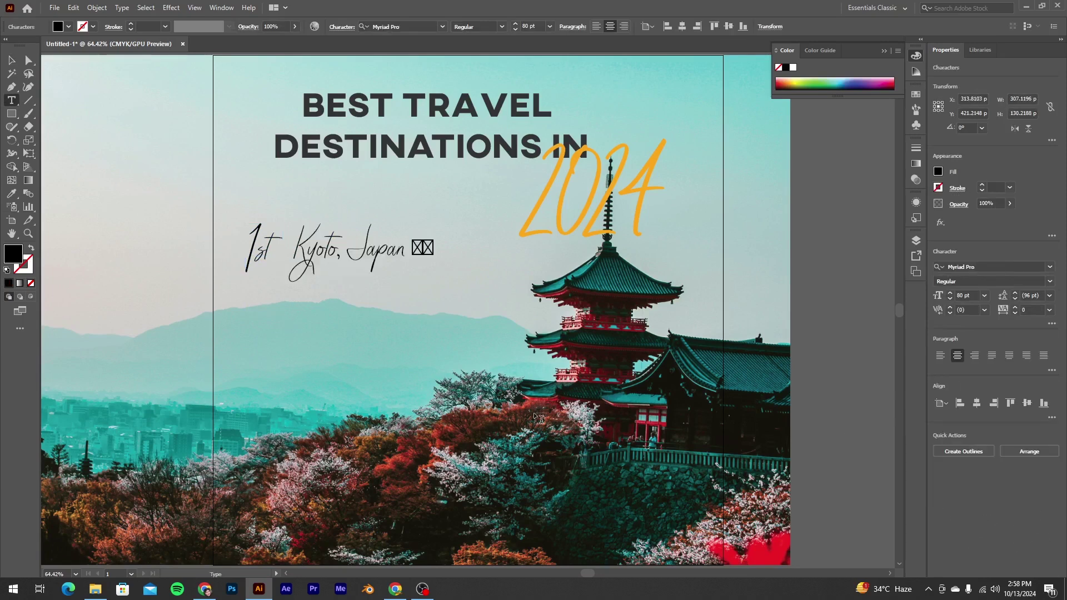
key(ctrl+a)
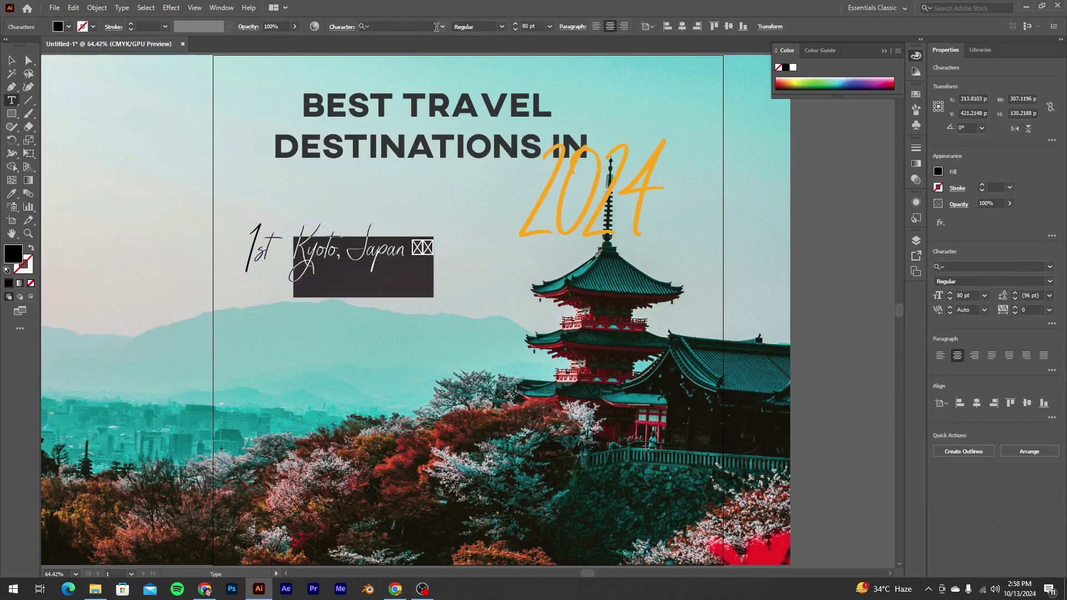
click(422, 27)
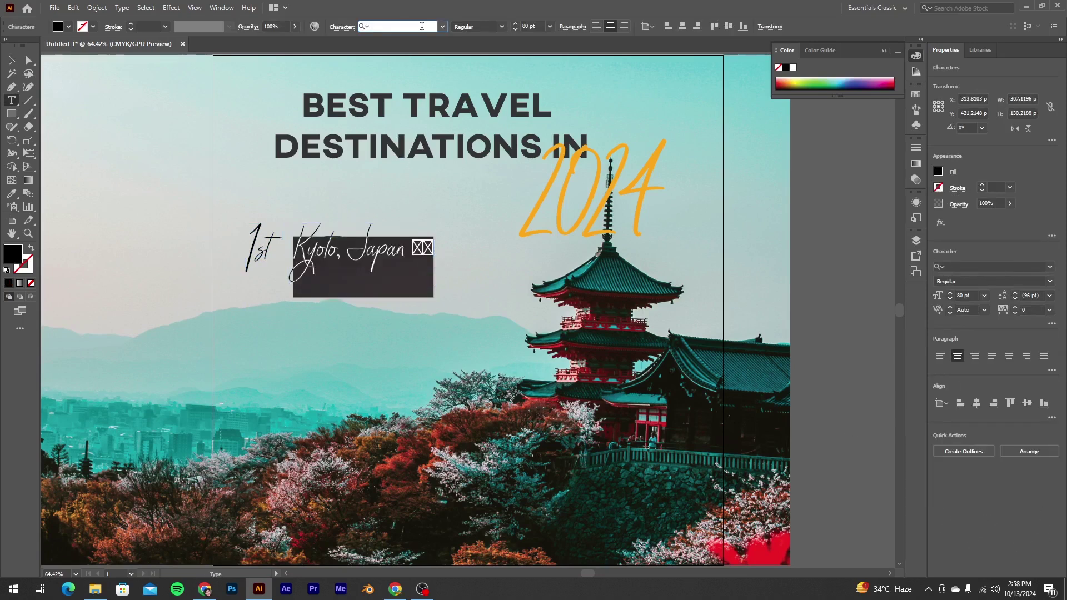
click(11, 193)
click(356, 153)
key(v)
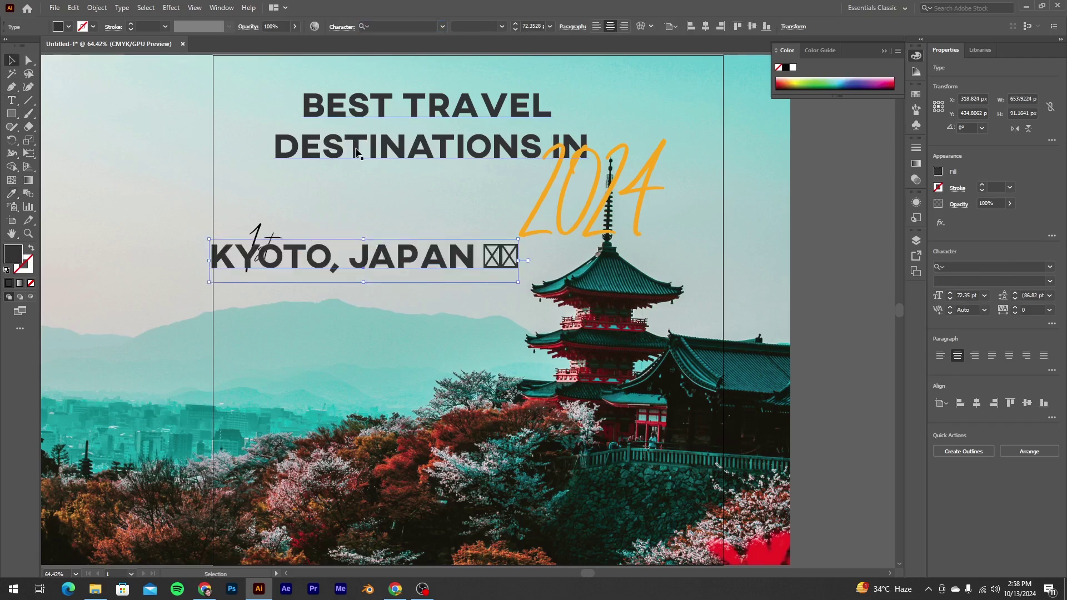
Replace the missing flag glyphs after "KYOTO, JAPAN" with "JP" in the AXIS Extra Bold font.
key(t)
drag(484, 254, 532, 263)
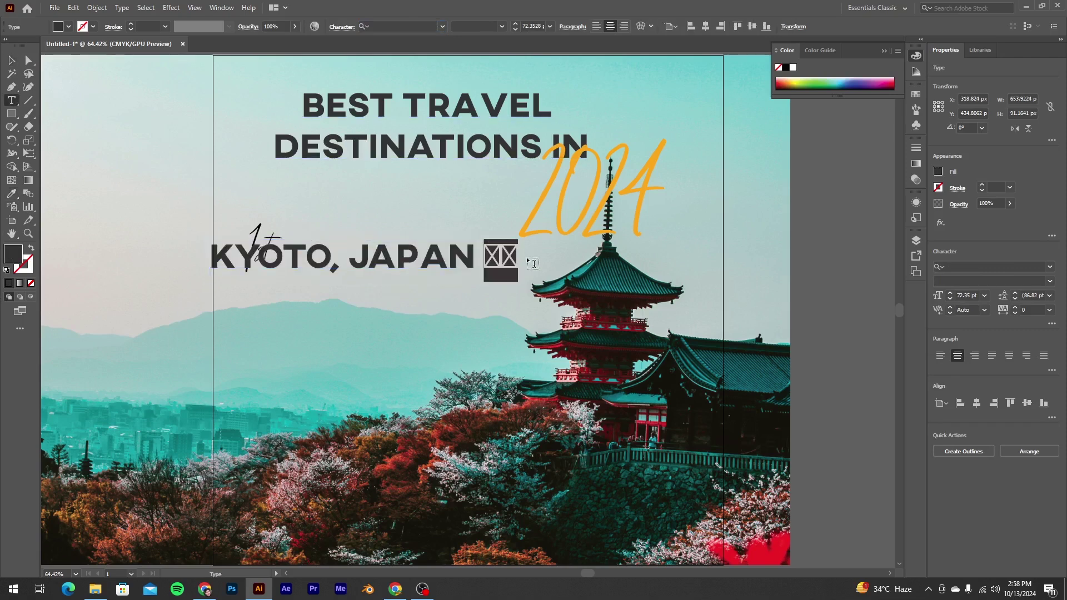
text(jp)
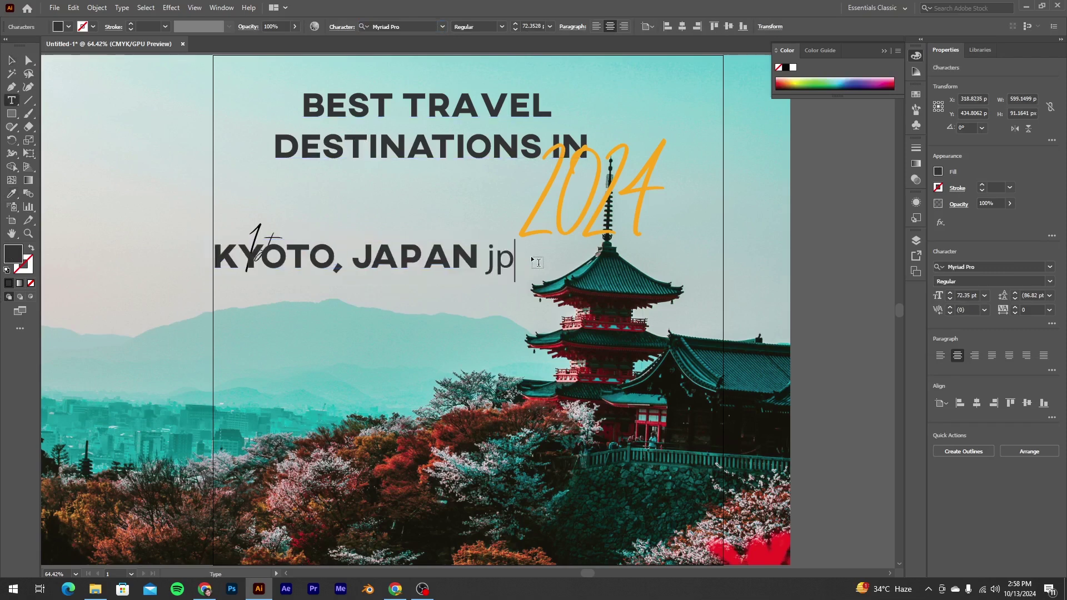
drag(521, 263, 459, 255)
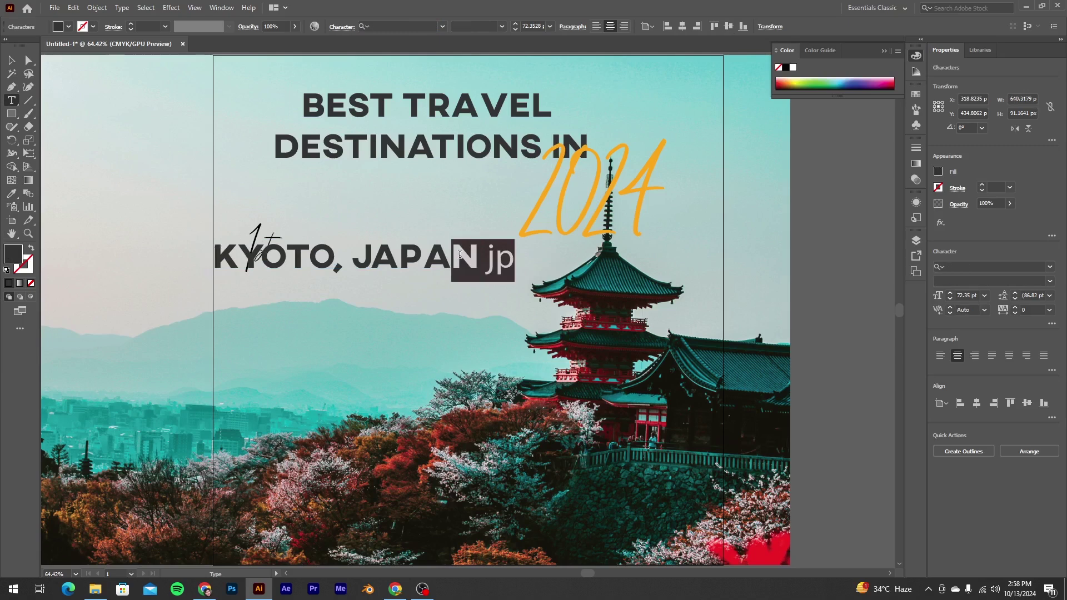
key(BackSpace)
text(N JP)
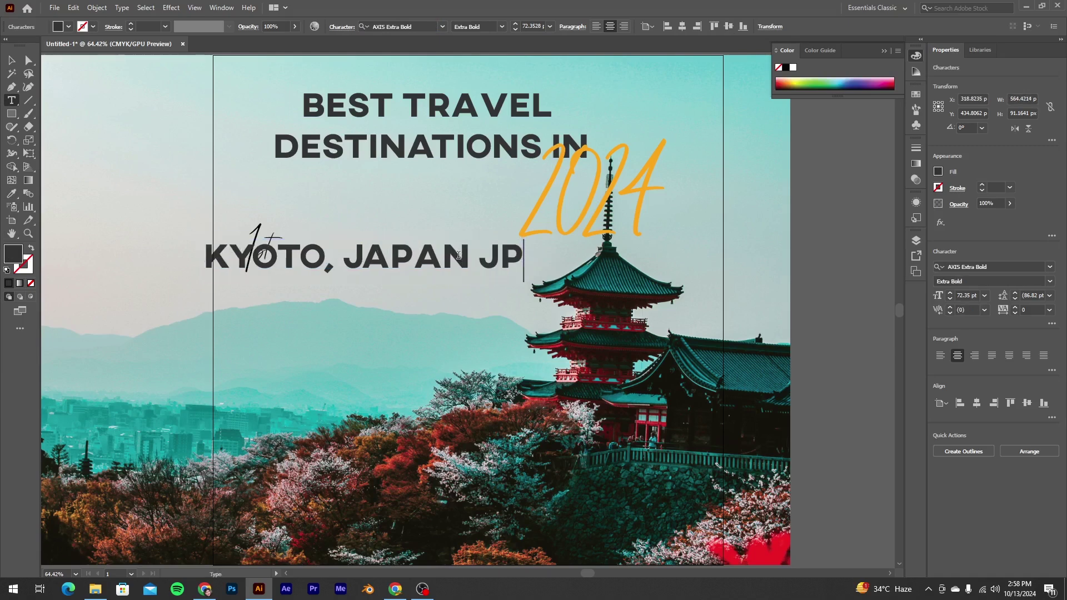
Set the "JP" at the end of the Kyoto line as subscript.
double_click(517, 254)
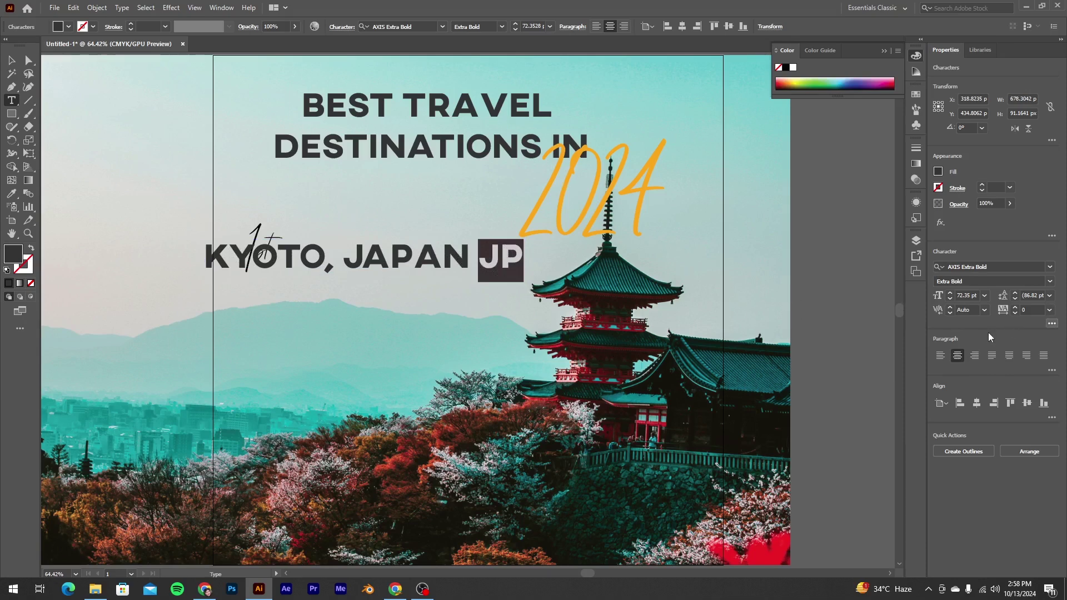
click(1052, 323)
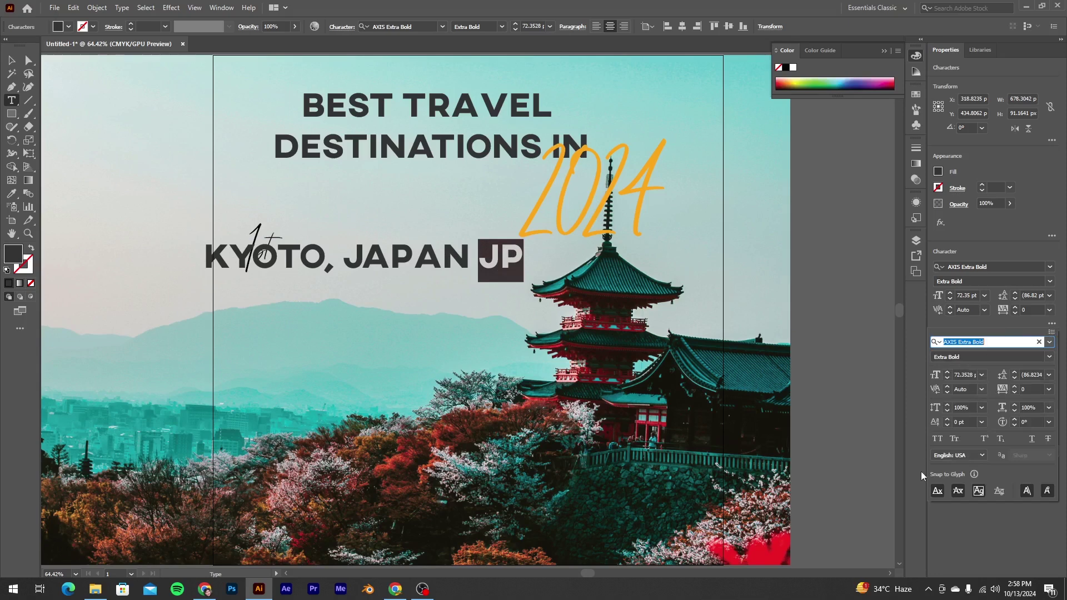
click(1001, 439)
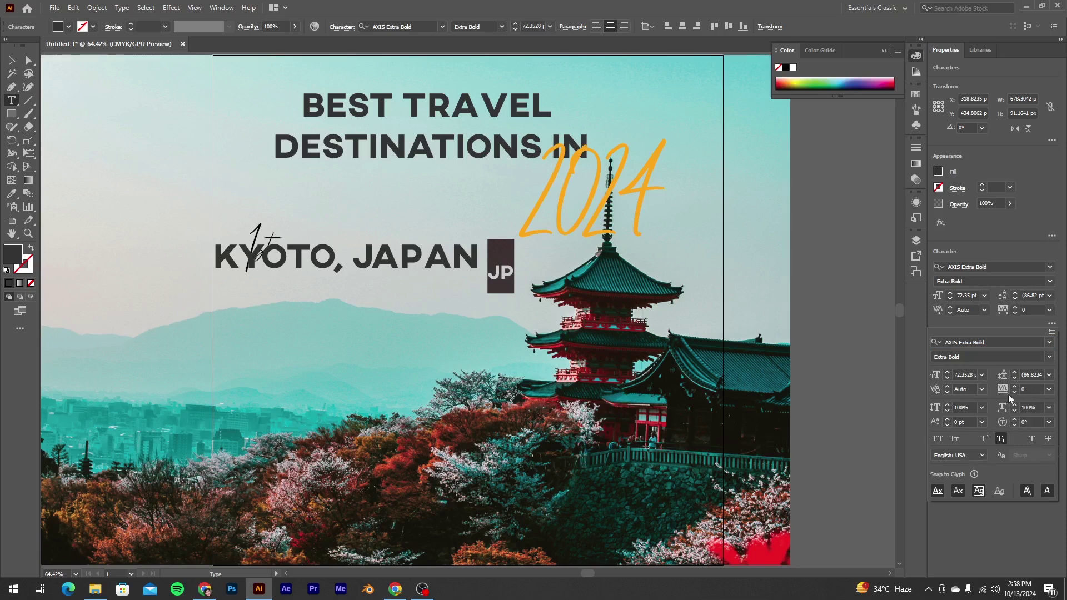
key(Escape)
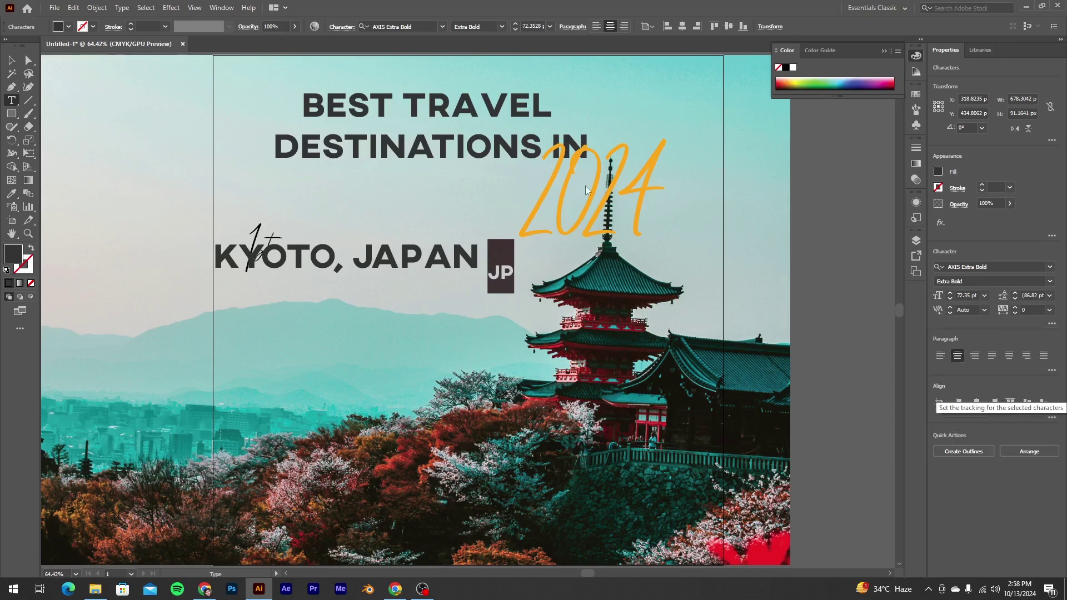
key(Escape)
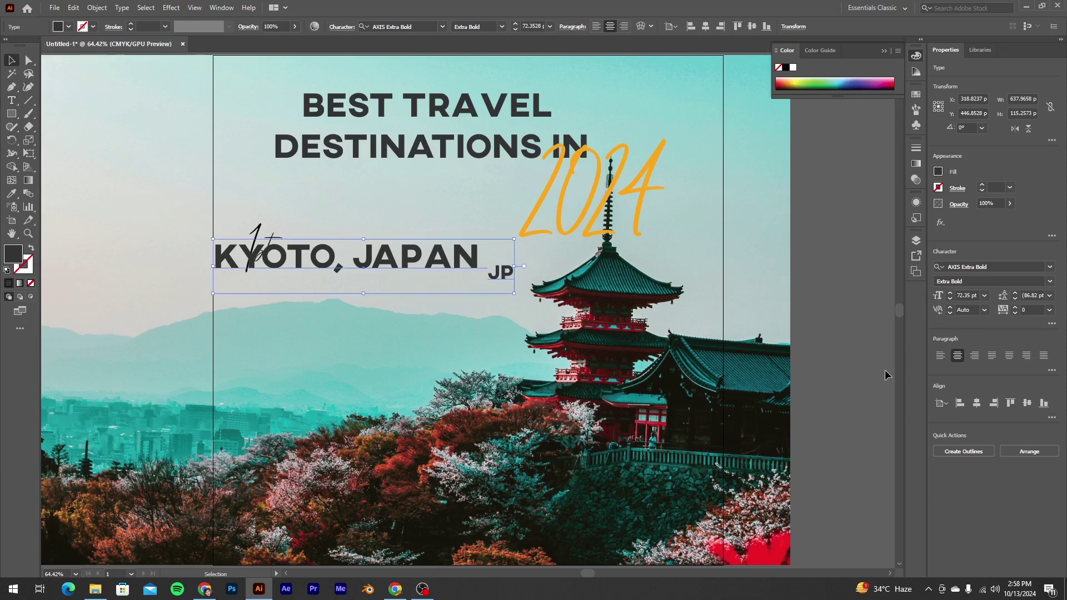
Scale the "KYOTO, JAPAN JP" line down to about 34 pt and place it at the lower right of "1st".
click(529, 259)
click(500, 273)
drag(510, 285, 421, 244)
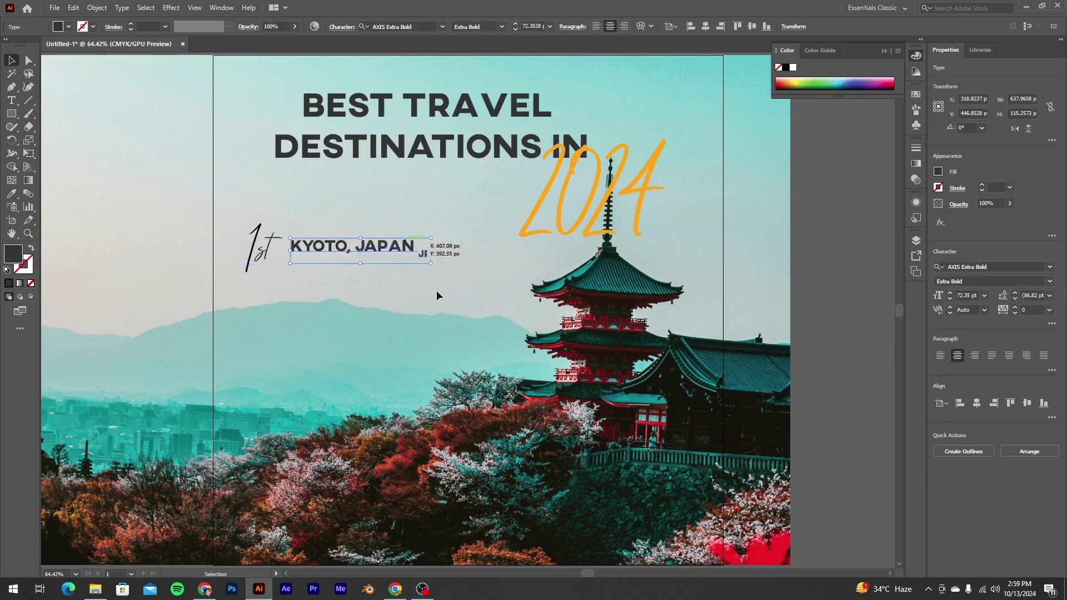
click(834, 316)
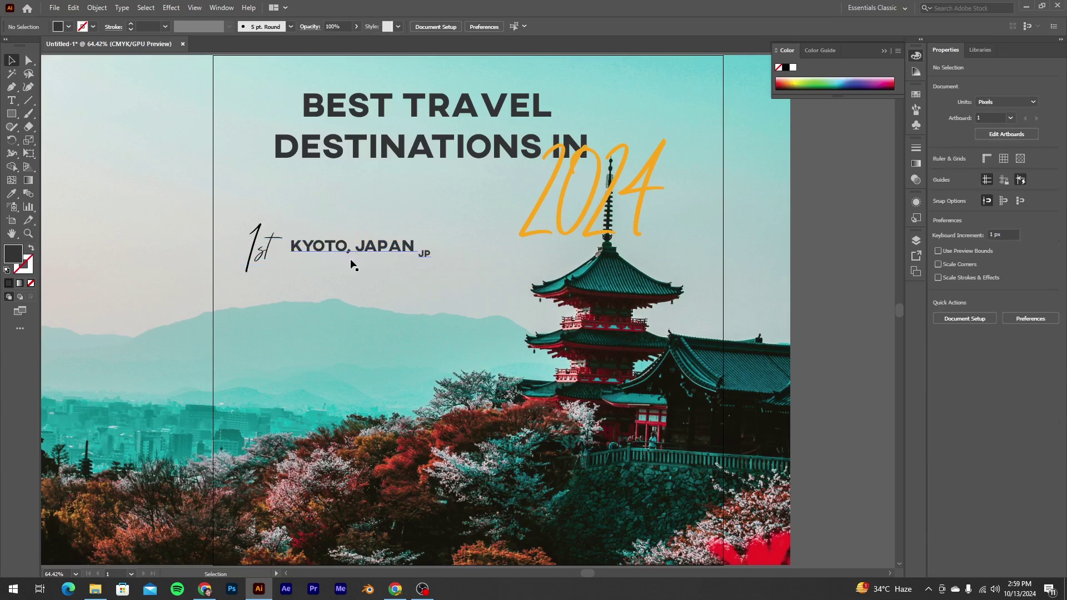
drag(351, 260, 336, 280)
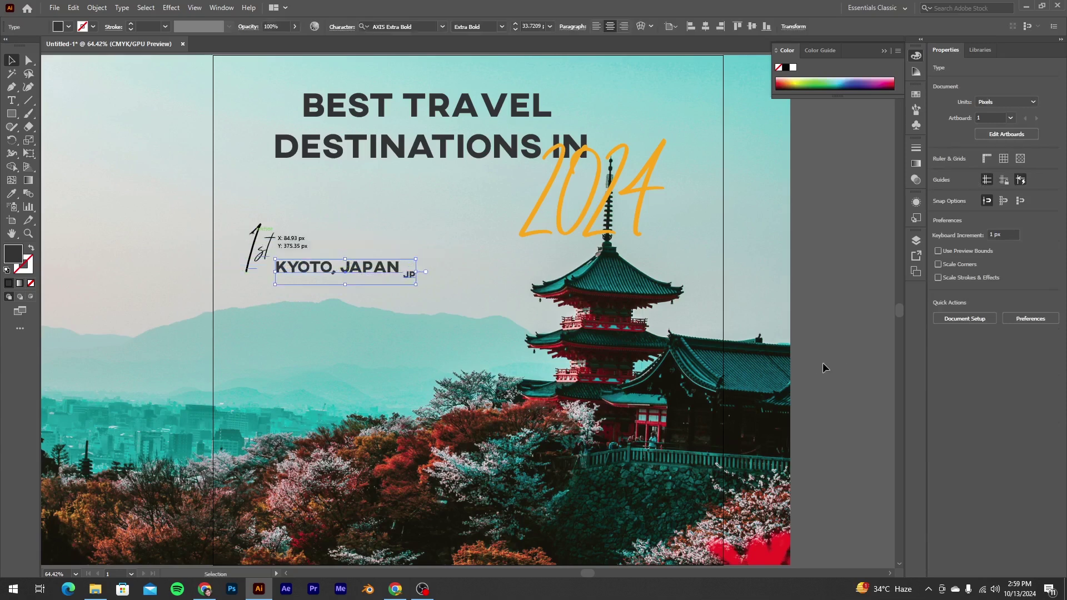
Scale "1st" down to about 36 pt so it sits level with the start of the Kyoto line.
click(270, 288)
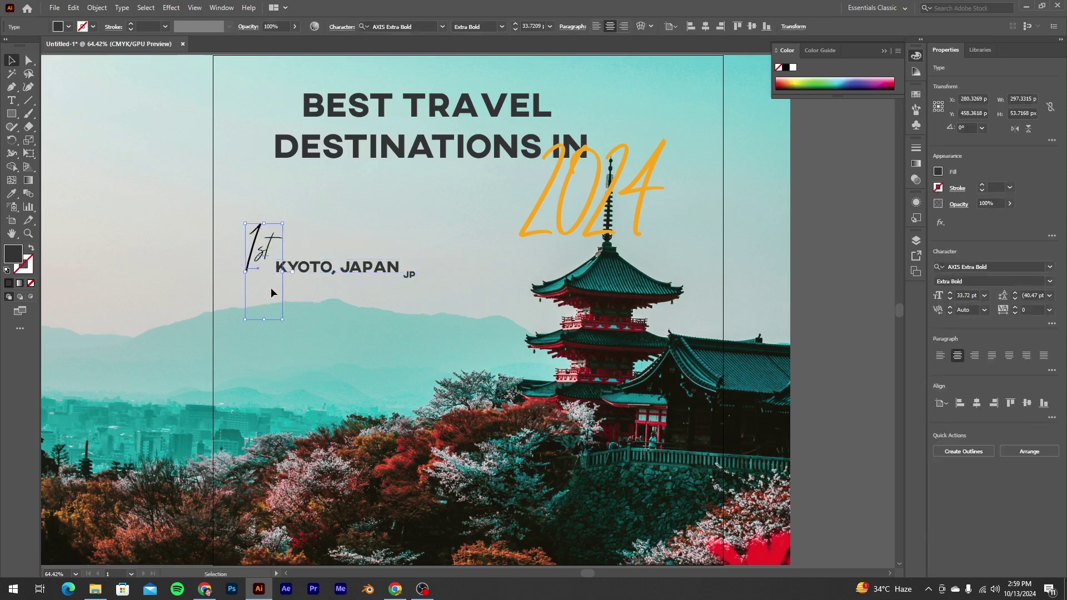
drag(280, 319, 256, 270)
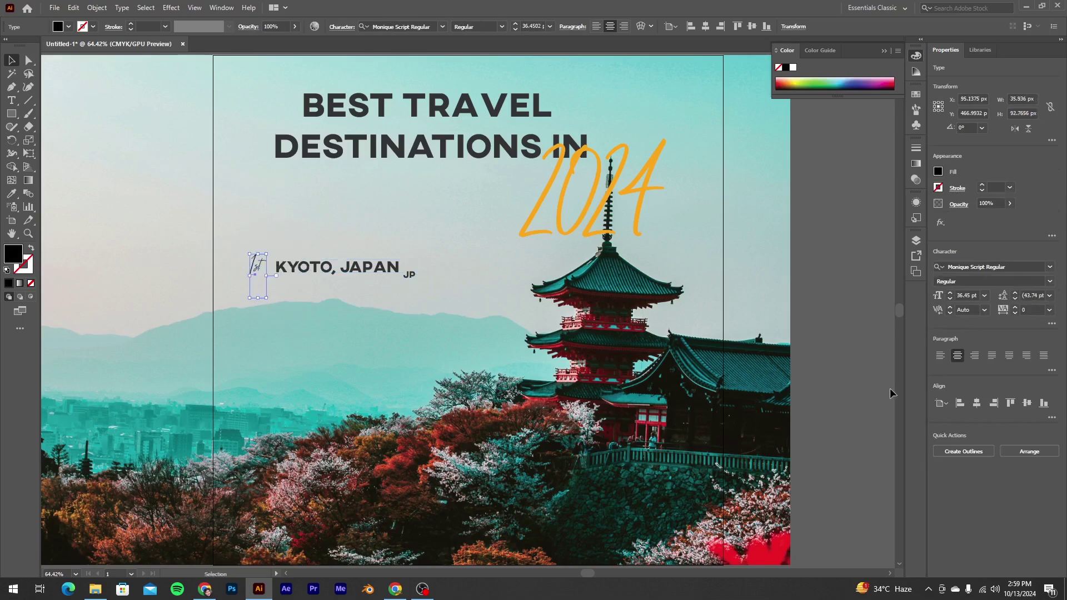
click(842, 369)
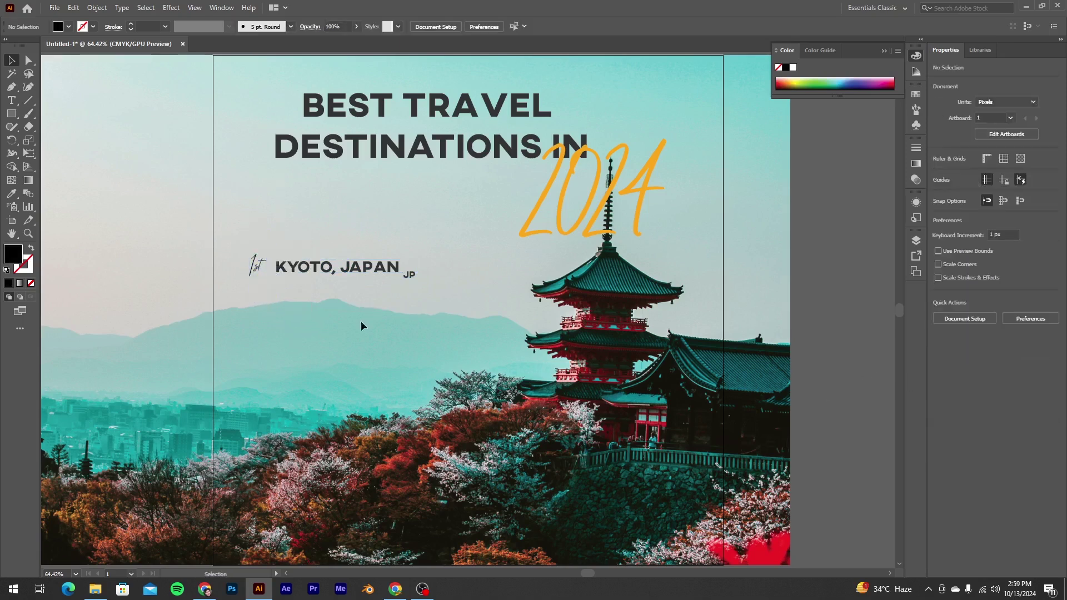
Paste the "Why: Stunning temples, cherry blossom season..." description below the Kyoto line and shrink it to two left-aligned lines of about 35 pt.
key(t)
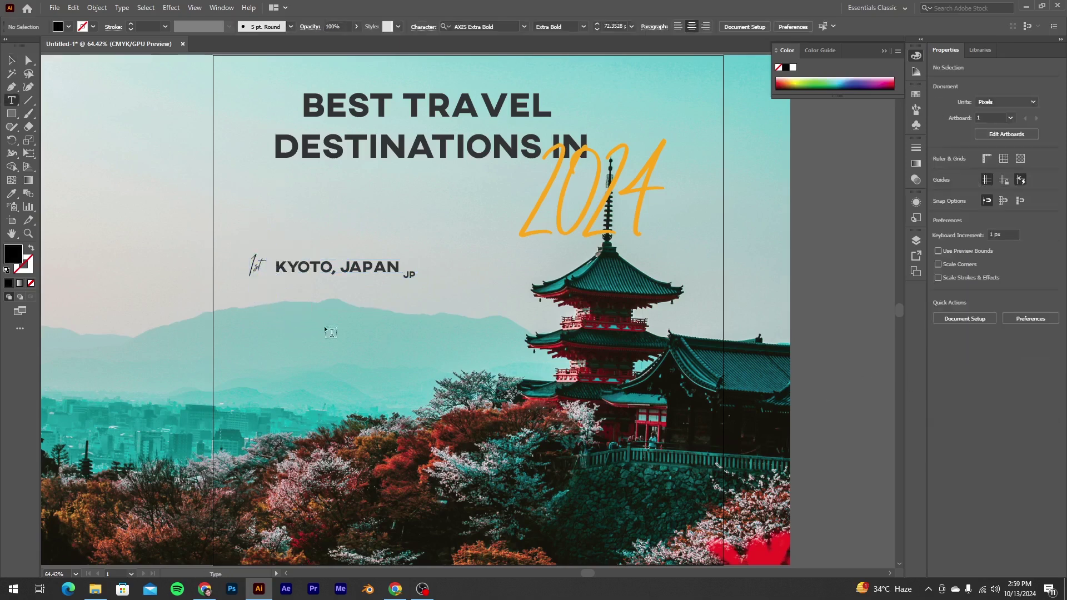
click(282, 322)
key(ctrl+v)
key(Escape)
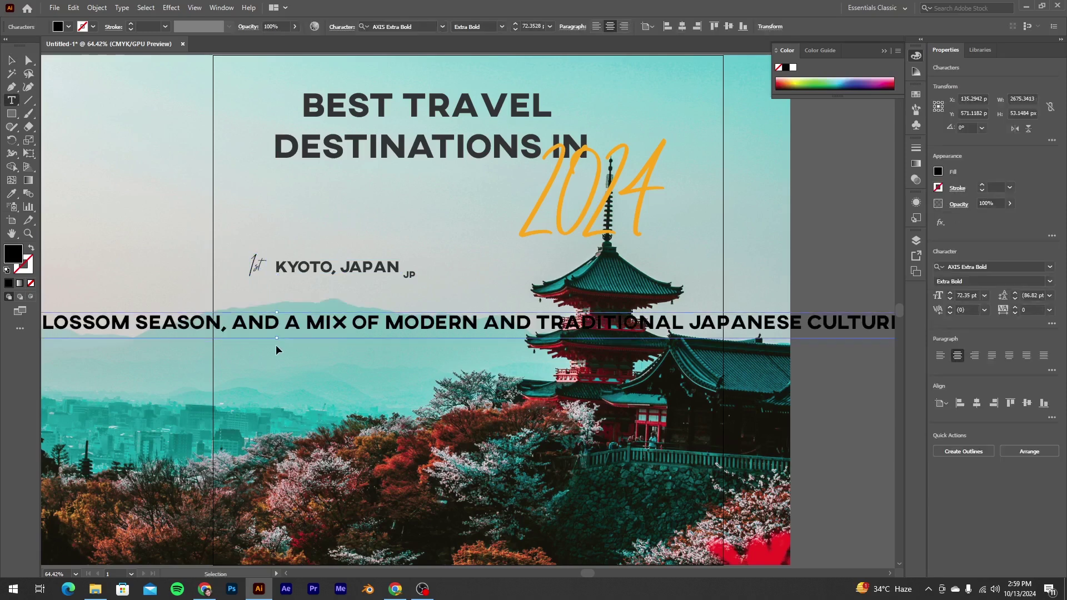
drag(277, 338, 294, 324)
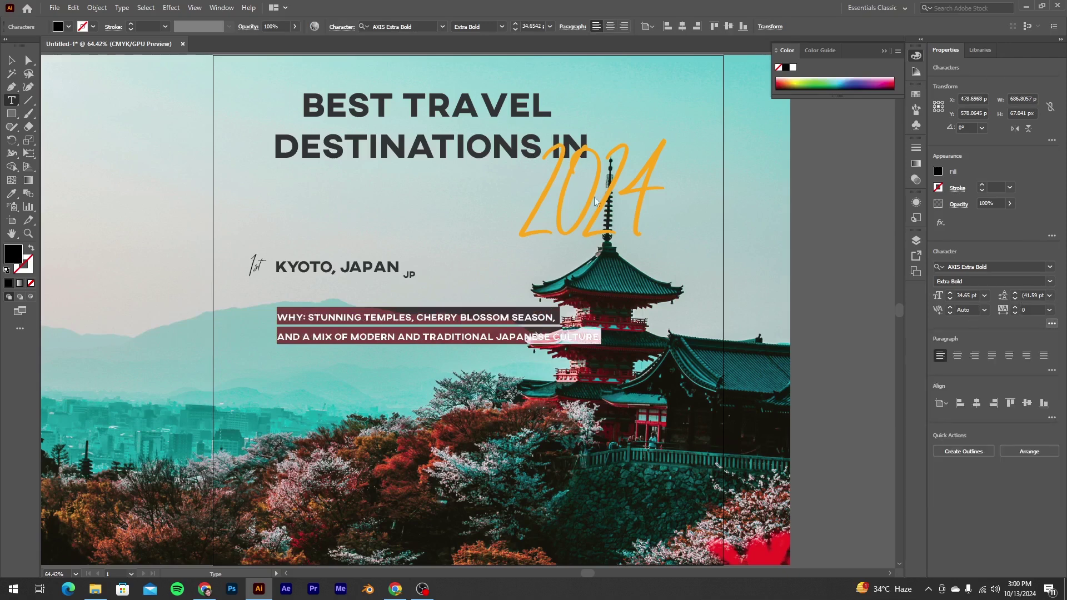
Set the leading of the two-line "Why: Stunning temples..." description to 20 pt.
key(ctrl+t)
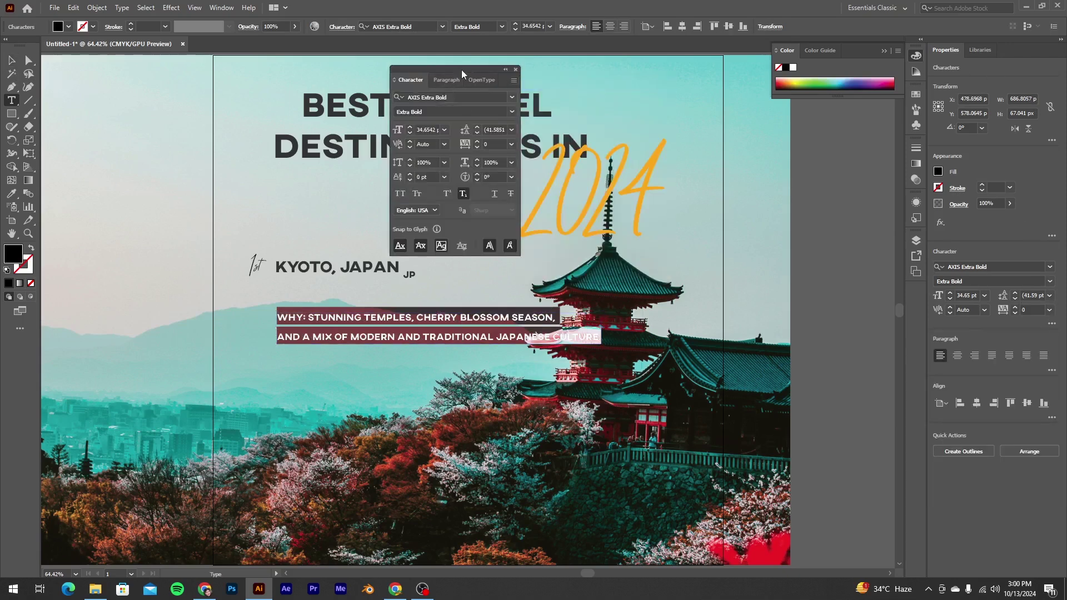
drag(461, 69, 760, 89)
scroll(772, 155, down, 20)
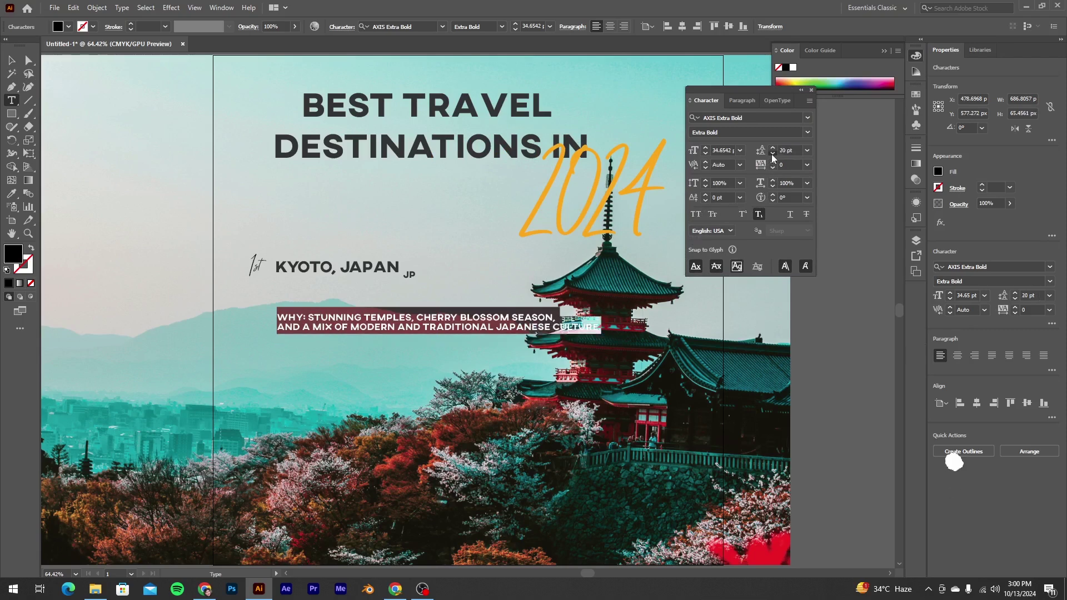
key(Escape)
Move the description closer to the artboard's left edge and scale it down to about 25.6 pt.
drag(498, 319, 451, 314)
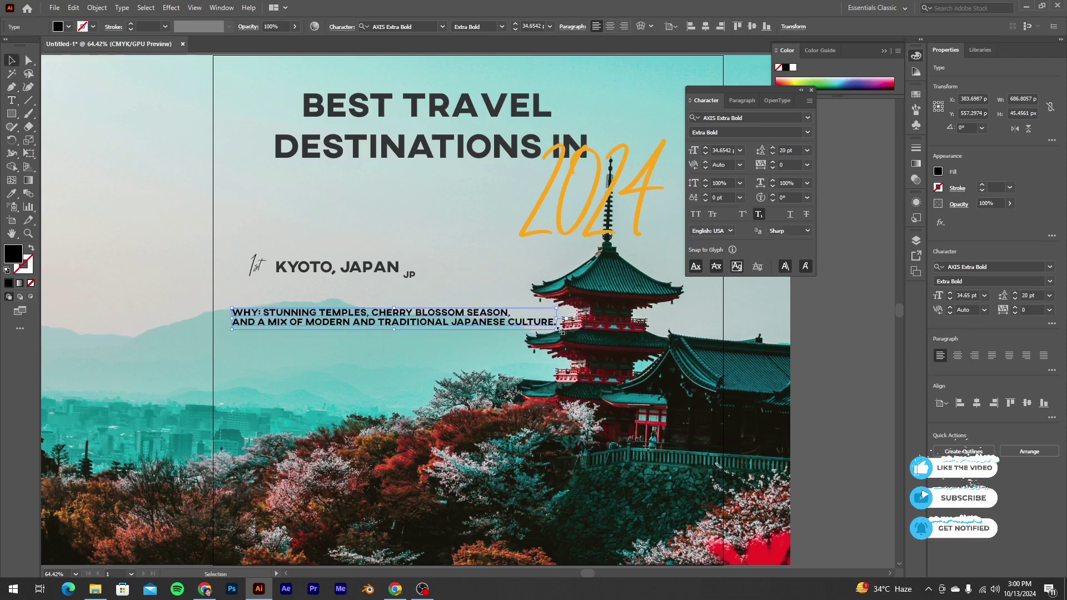
drag(556, 330, 503, 319)
drag(360, 315, 401, 328)
drag(438, 337, 492, 340)
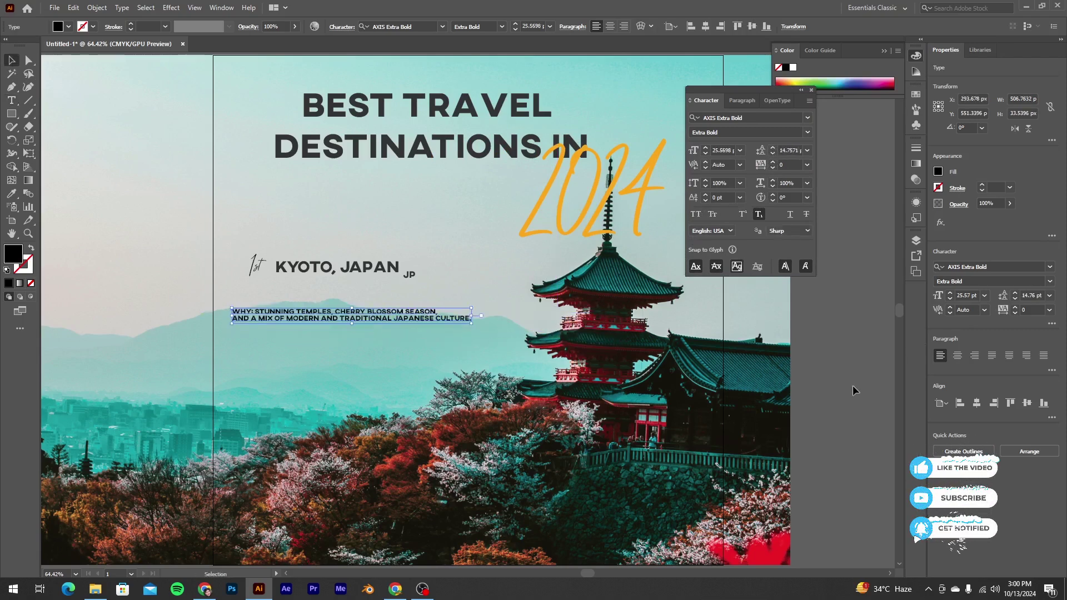
Reset the scaled-down description's line spacing to 20 pt.
shift+click(773, 153)
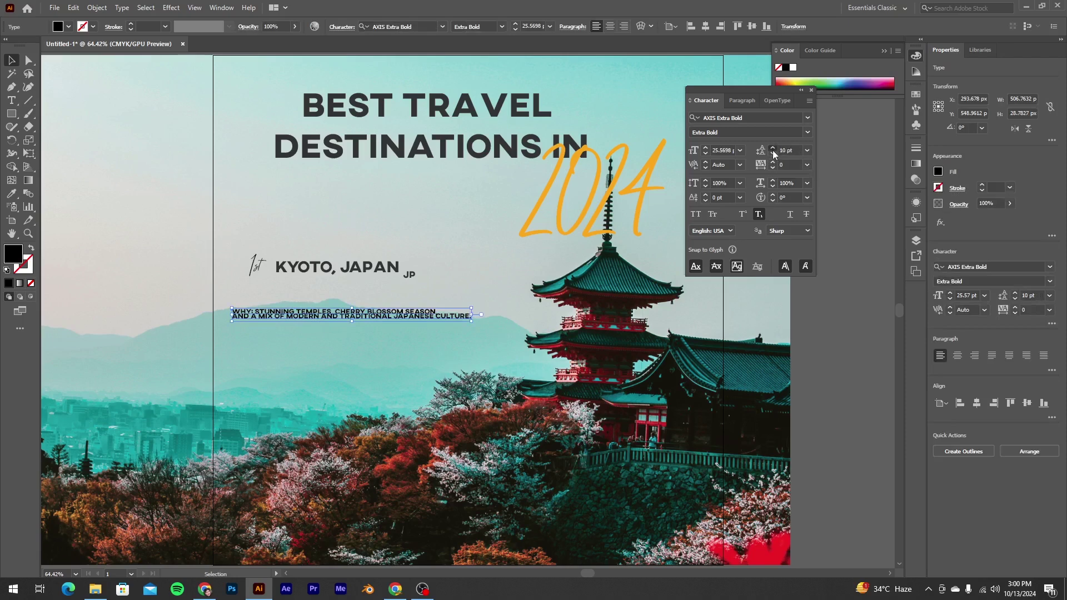
shift+click(773, 148)
click(728, 368)
Duplicate the description just below itself and replace the copy's text with "Top Attractions: Kinkaku-ji (Golden Pavilion), Fushimi Inari Shrine, Arashiyama Bamboo Forest.".
click(335, 322)
alt+drag(334, 321, 332, 356)
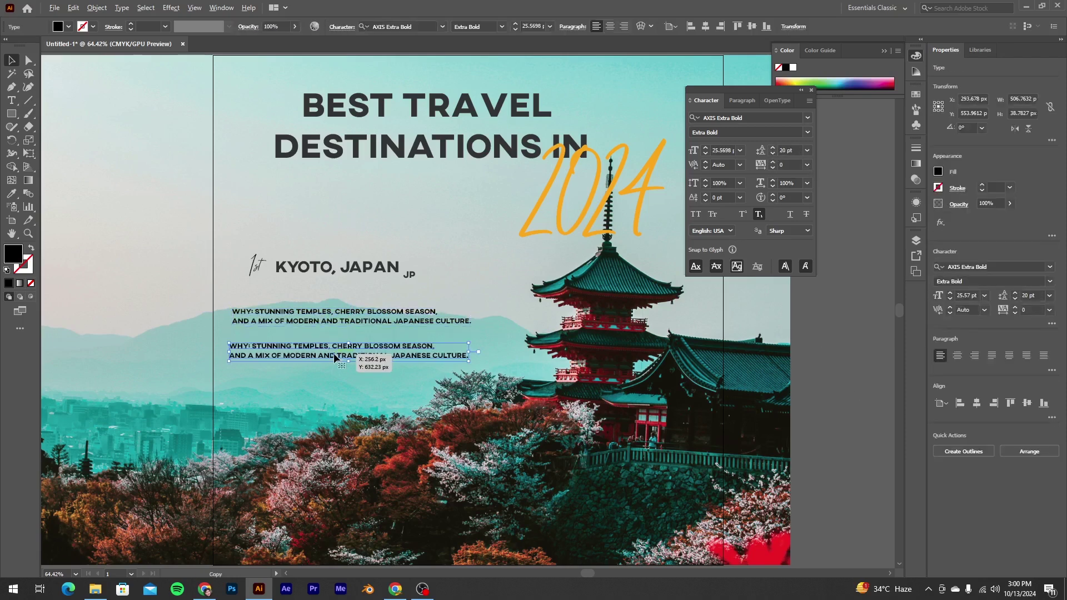
key(alt+t)
key(Escape)
double_click(331, 348)
key(ctrl+a)
key(super+v)
click(952, 464)
text(TOP ATTRACTIONS: KINKAKU-JI (GOLDEN PAVILION), FUSHIMI INARI SHRINE, ARASHIYAMA BAMBOO FOREST.)
Break the attractions text into two lines after "(Golden Pavilion)," and move it up closer to the "Why" description.
click(427, 346)
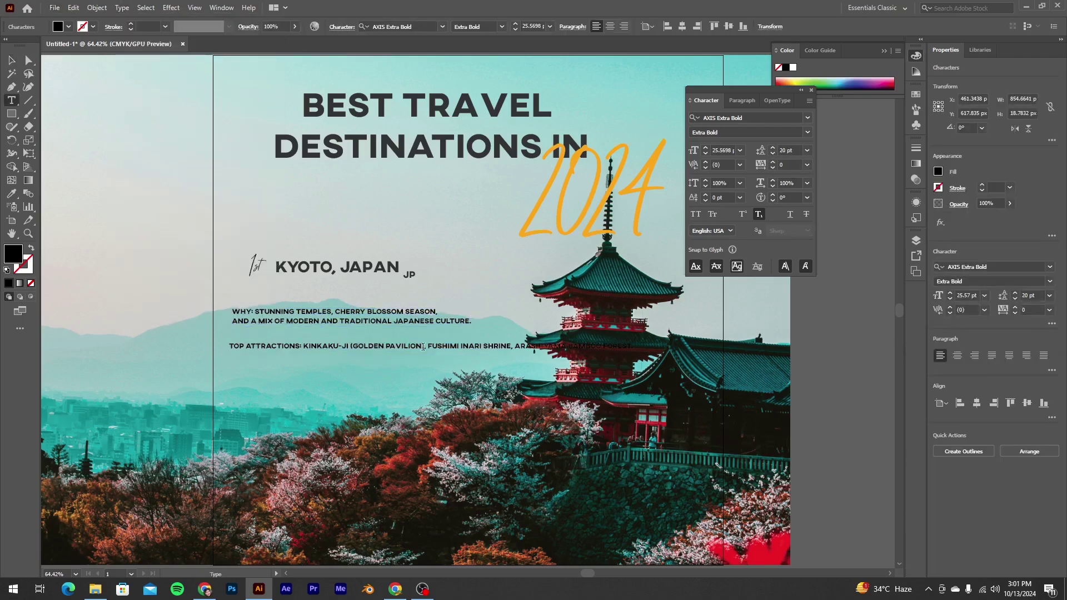
key(Return)
key(Escape)
drag(357, 352, 357, 346)
Enlarge the "Top Attractions:" label to 39 pt.
key(t)
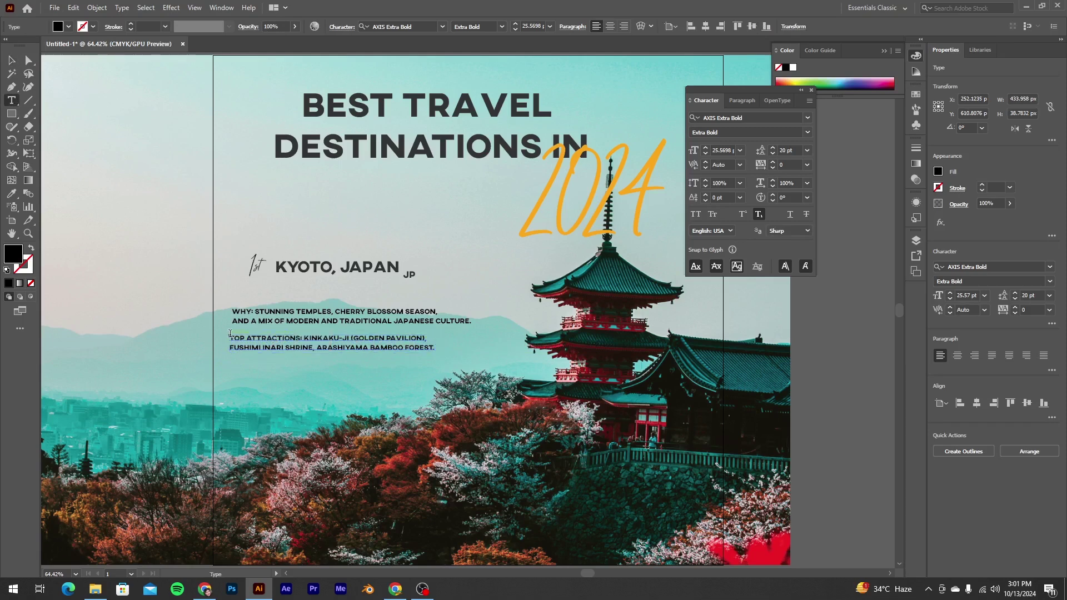
key(ctrl+shift+period)
key(ctrl+shift+period)
key(ctrl+shift+period)
key(ctrl+shift+period)
key(ctrl+shift+period)
key(ctrl+shift+period)
key(ctrl+shift+period)
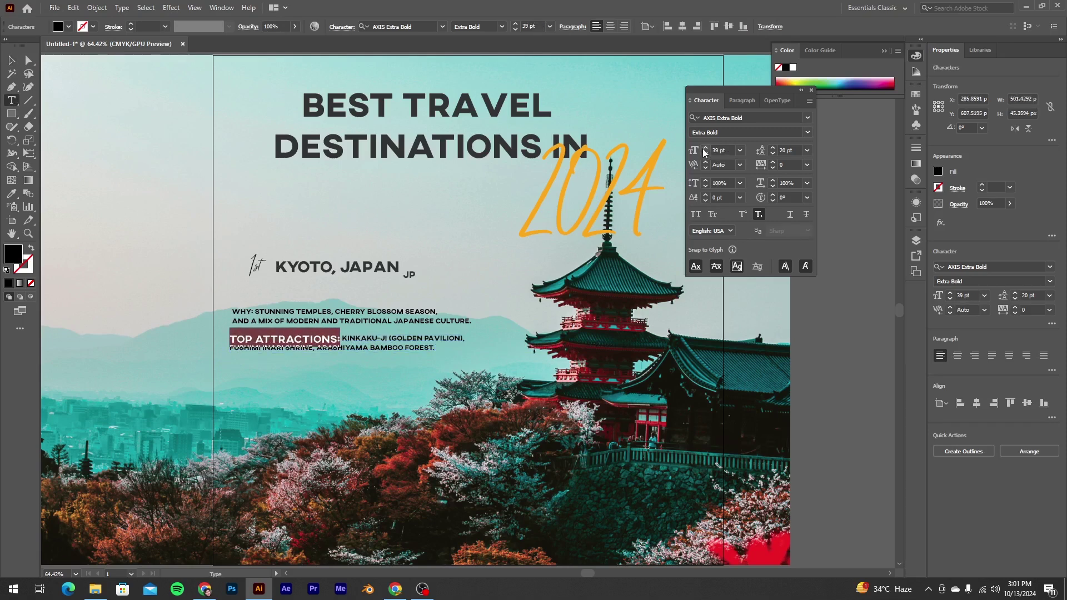
Enlarge the "Why:" label to 53 pt and set the leading of its text block to 30 pt.
drag(234, 312, 231, 311)
click(705, 148)
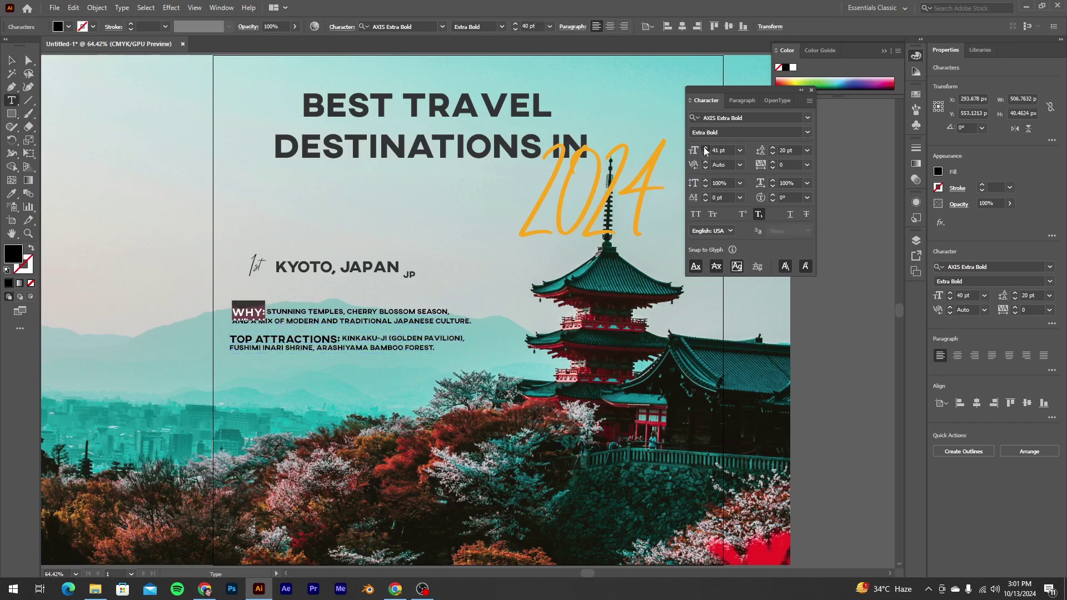
click(705, 148)
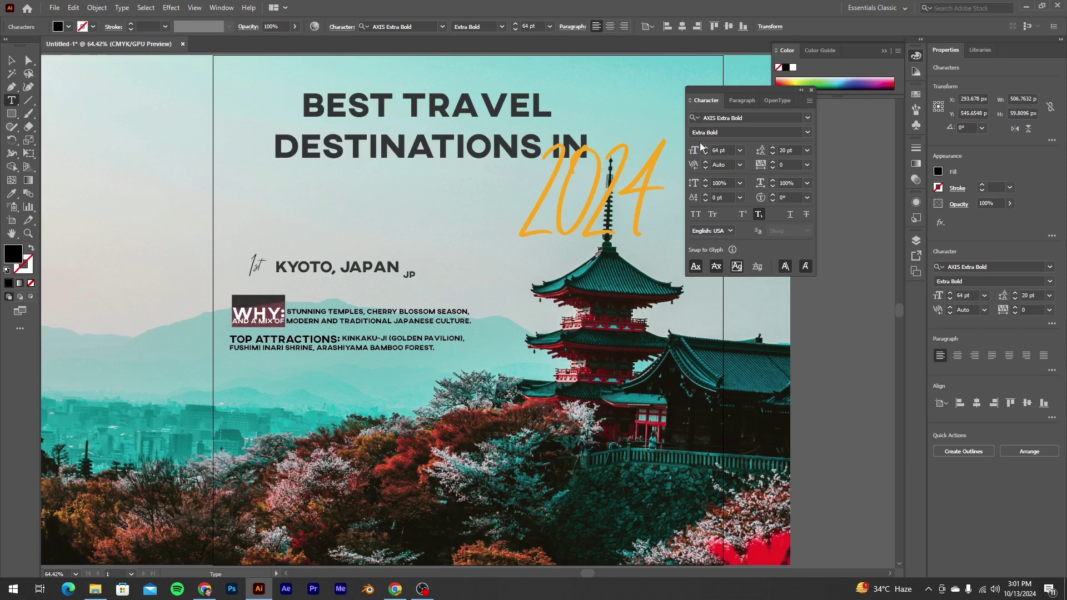
click(705, 154)
click(706, 154)
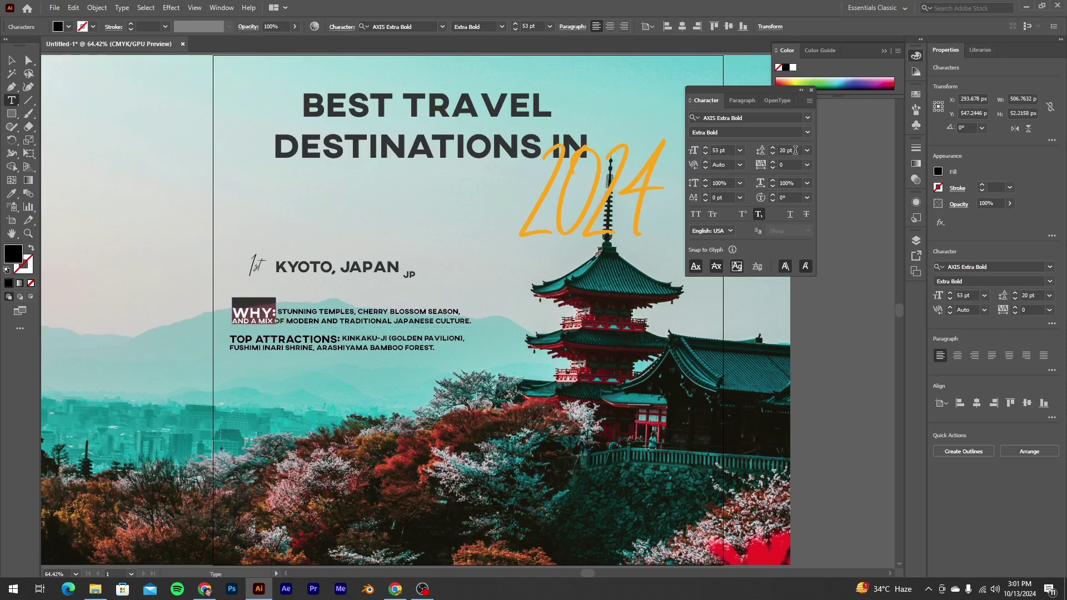
key(ctrl+a)
click(773, 148)
click(273, 305)
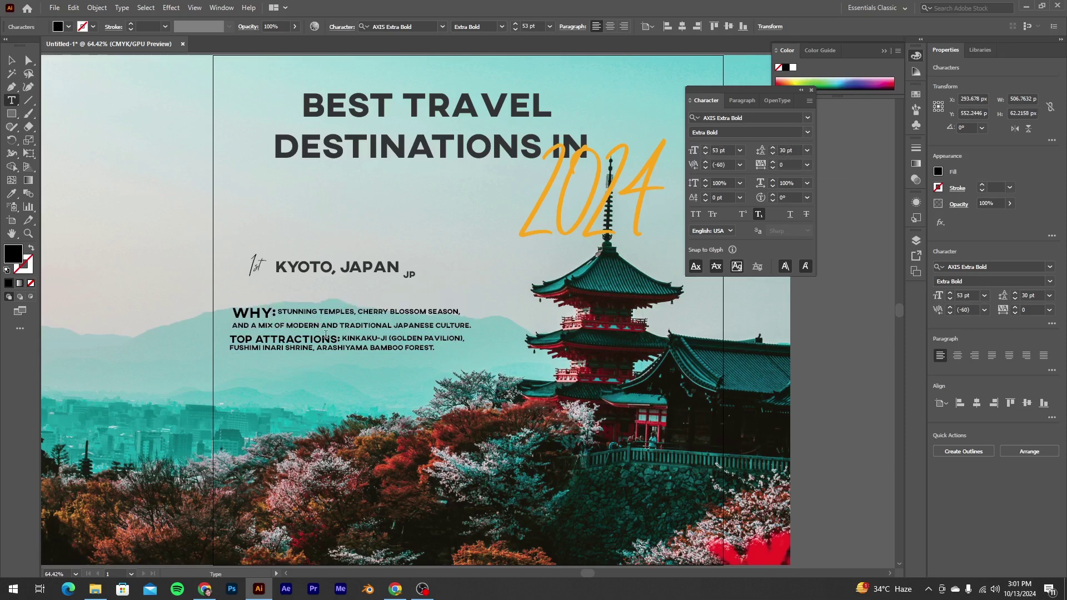
Set the "Top Attractions:" label to 53 pt and the leading of its text block to 30 pt.
click(723, 150)
drag(343, 339, 228, 324)
text(39)
key(Return)
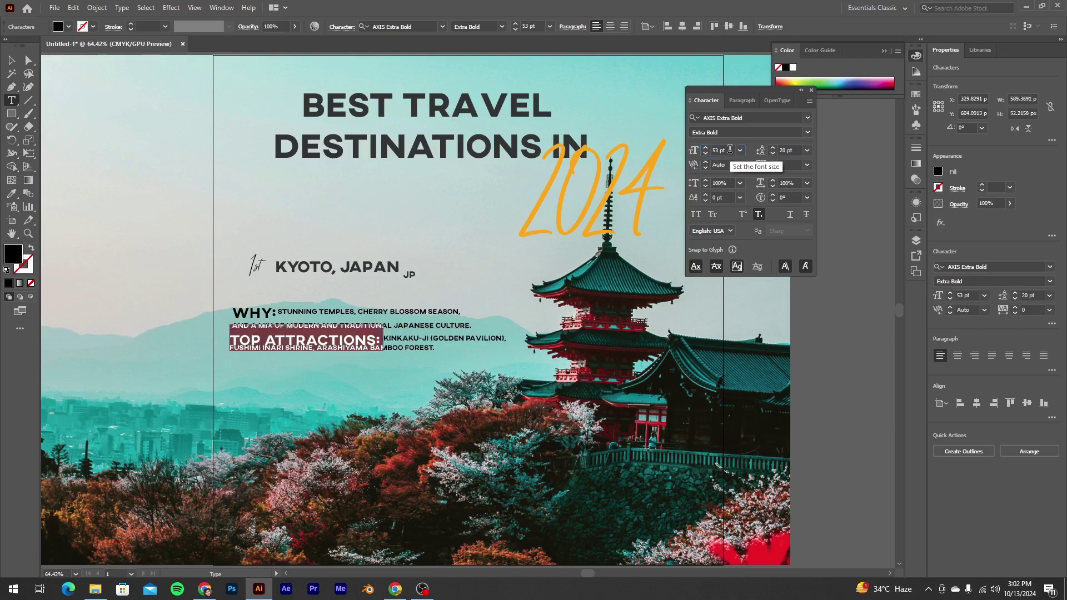
key(ctrl+a)
shift+click(772, 147)
key(Escape)
click(790, 364)
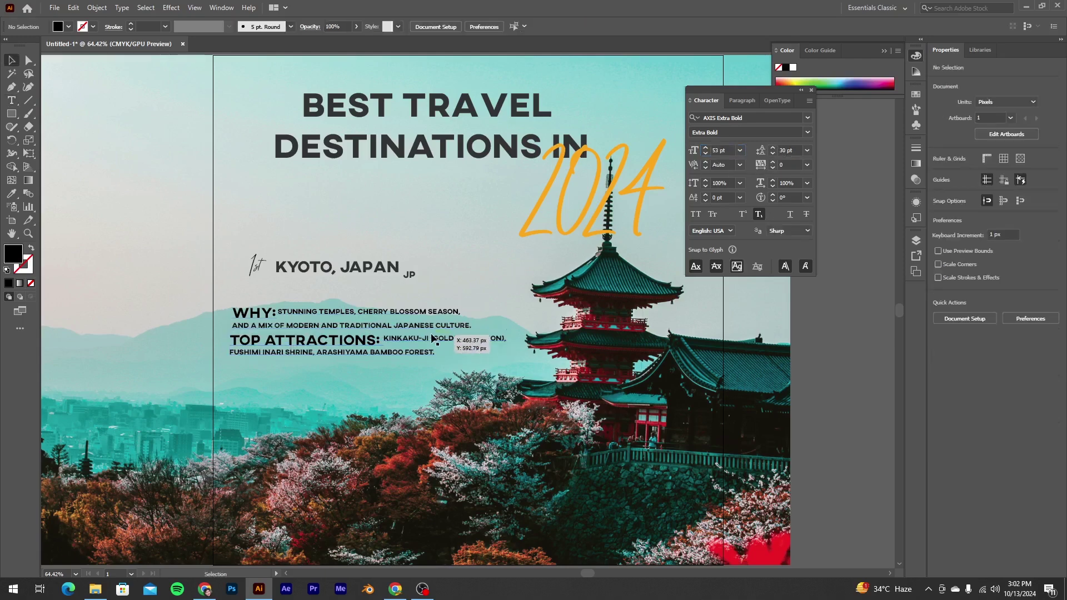
Try changing the subscript setting of "Kinkaku-ji (Golden Pavilion)," to align it with its label.
drag(480, 340, 556, 340)
double_click(352, 337)
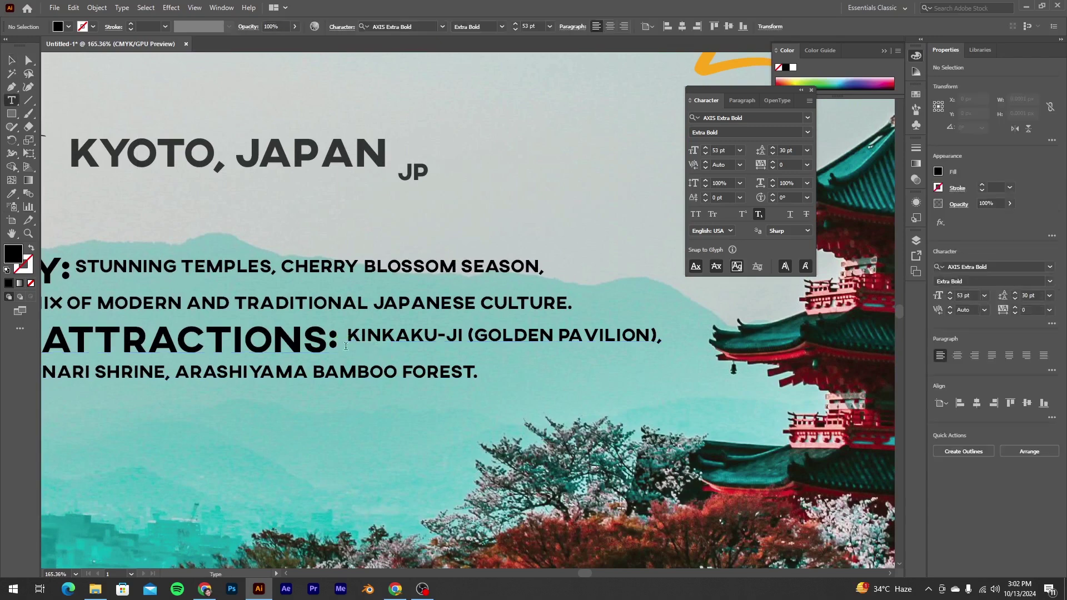
drag(348, 337, 954, 282)
click(760, 215)
click(759, 215)
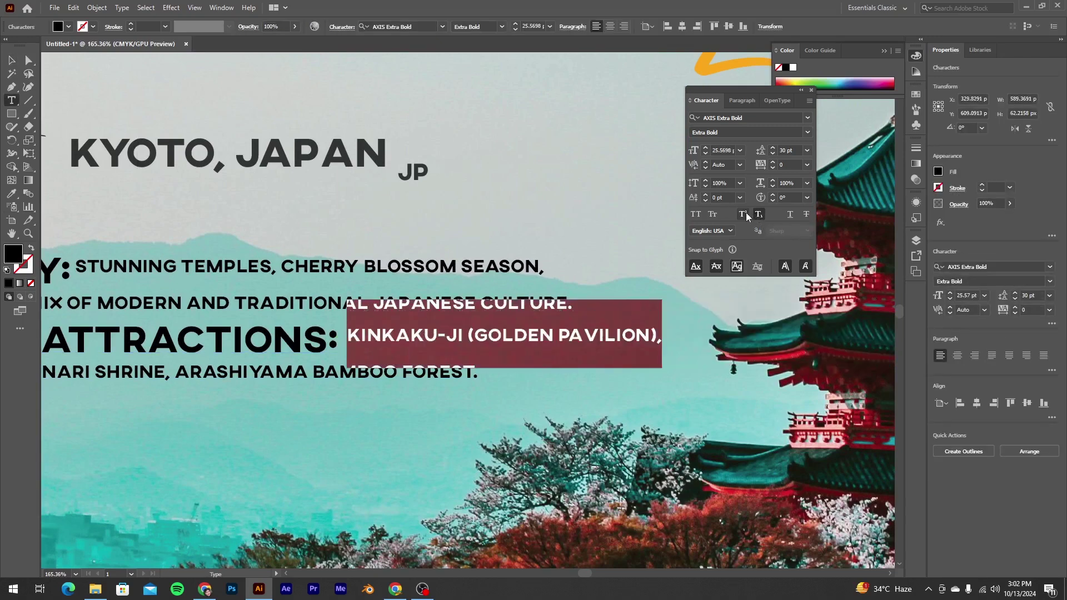
click(760, 216)
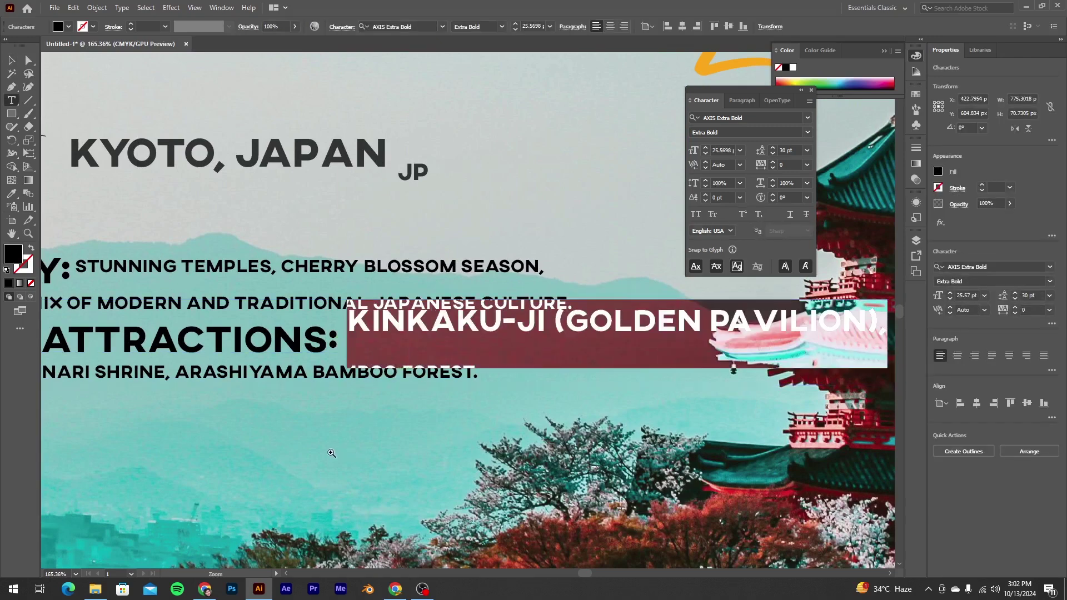
scroll(461, 434, down, 3)
key(BackSpace)
key(ctrl+z)
key(Escape)
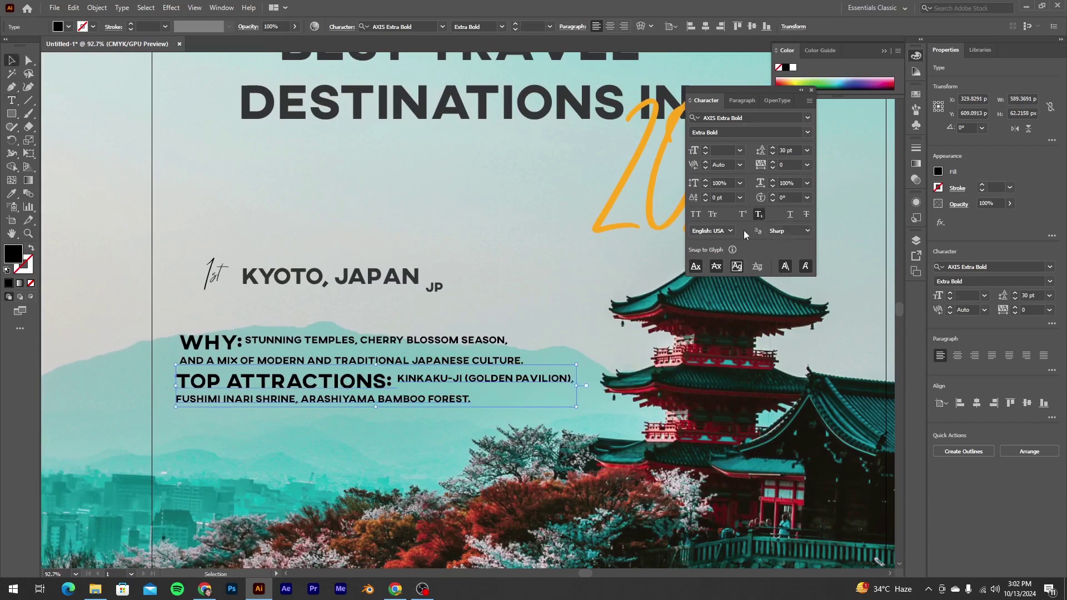
Cut "Kinkaku-ji (Golden Pavilion)," out of the attractions block and paste it as a separate subscript text object.
scroll(398, 381, up, 3)
double_click(396, 388)
drag(397, 388, 698, 388)
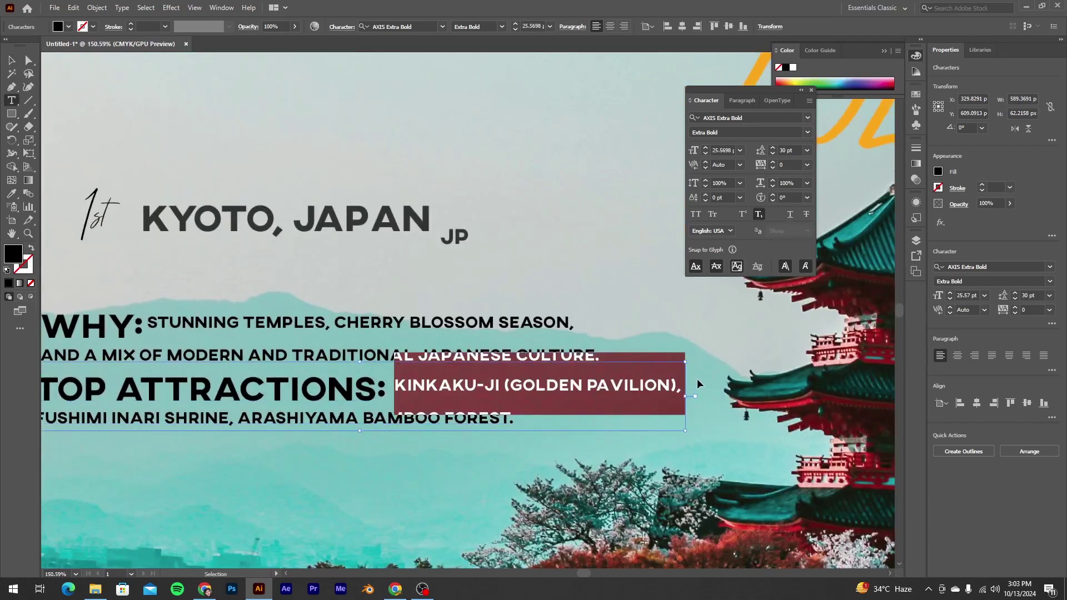
key(ctrl+x)
click(459, 278)
key(ctrl+v)
key(Escape)
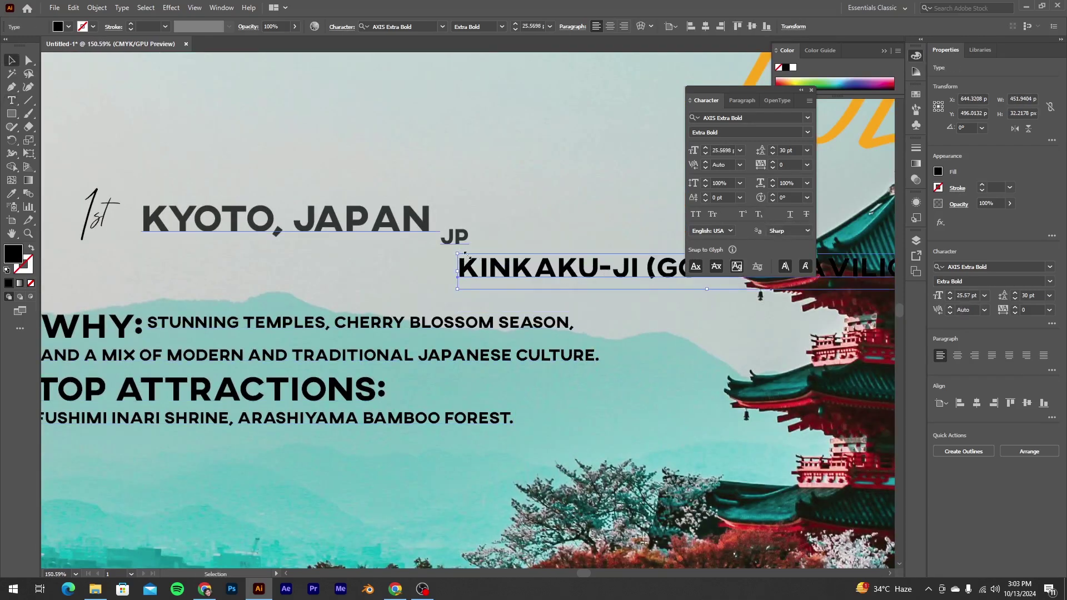
click(758, 214)
Place the separate "Kinkaku-ji (Golden Pavilion)," text directly after "Top Attractions:", level with the label's lower edge.
drag(647, 280, 555, 372)
key(ctrl+z)
drag(555, 280, 492, 392)
key(ctrl+space)
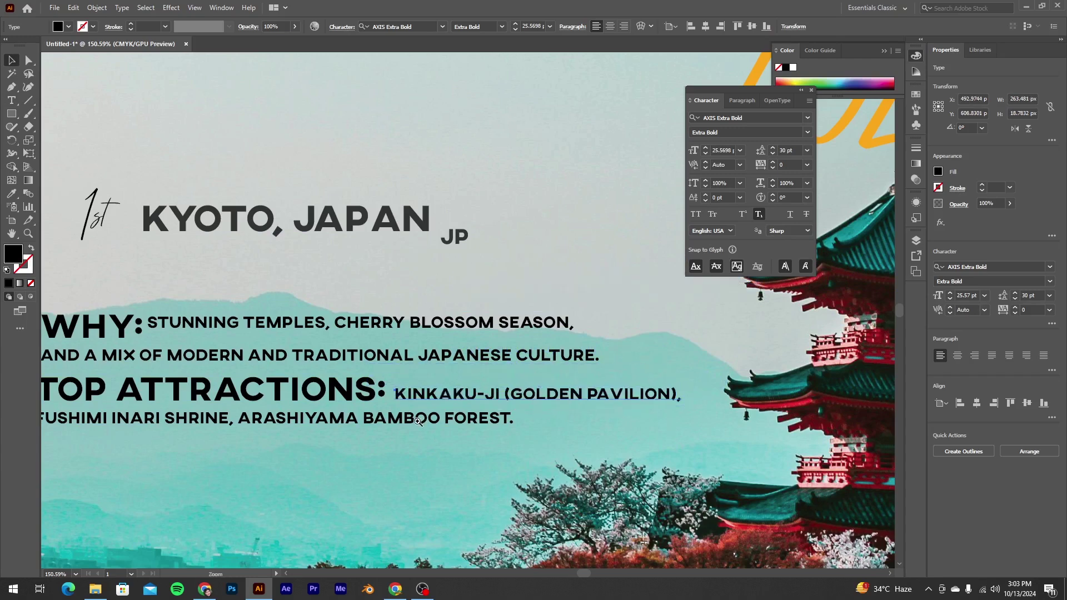
drag(669, 423, 648, 439)
key(Down)
key(Down)
key(Left)
key(Left)
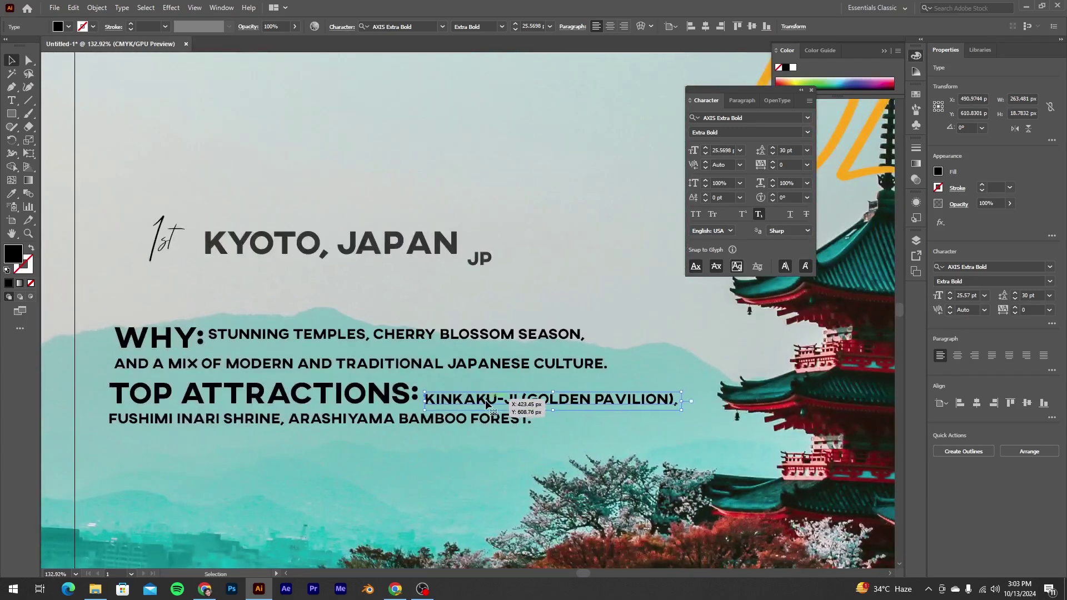
Try to move "Stunning temples, cherry blossom season," out of the "Why" block into its own text object.
key(t)
drag(209, 335, 601, 333)
text(T)
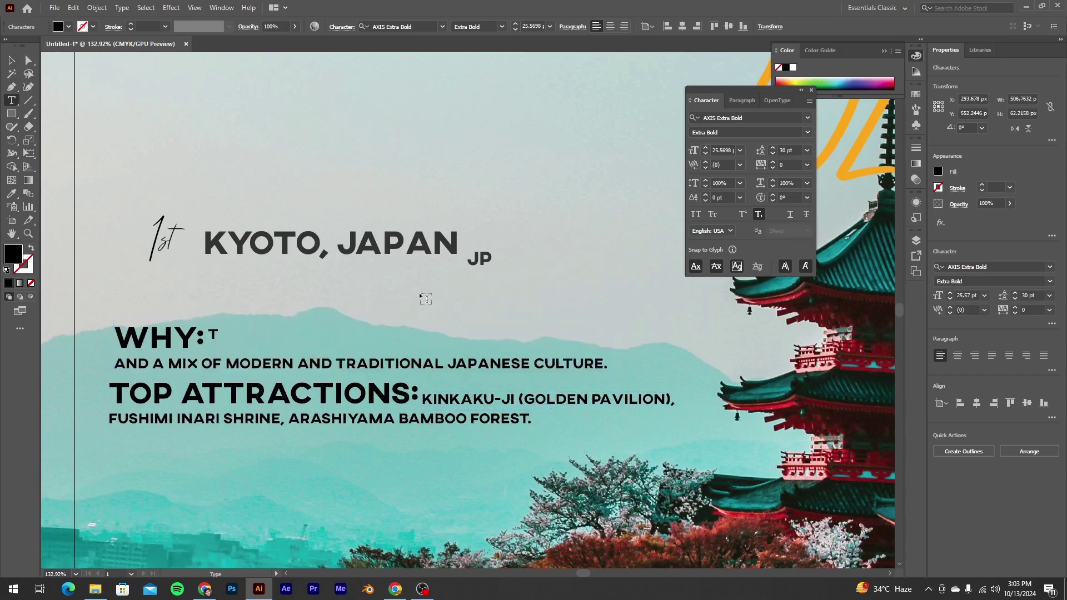
click(409, 300)
key(ctrl+v)
key(Escape)
drag(514, 305, 337, 353)
Undo the stray "T" replacement and try pasting the removed phrase into a new text object.
key(ctrl+z)
key(ctrl+z)
key(ctrl+z)
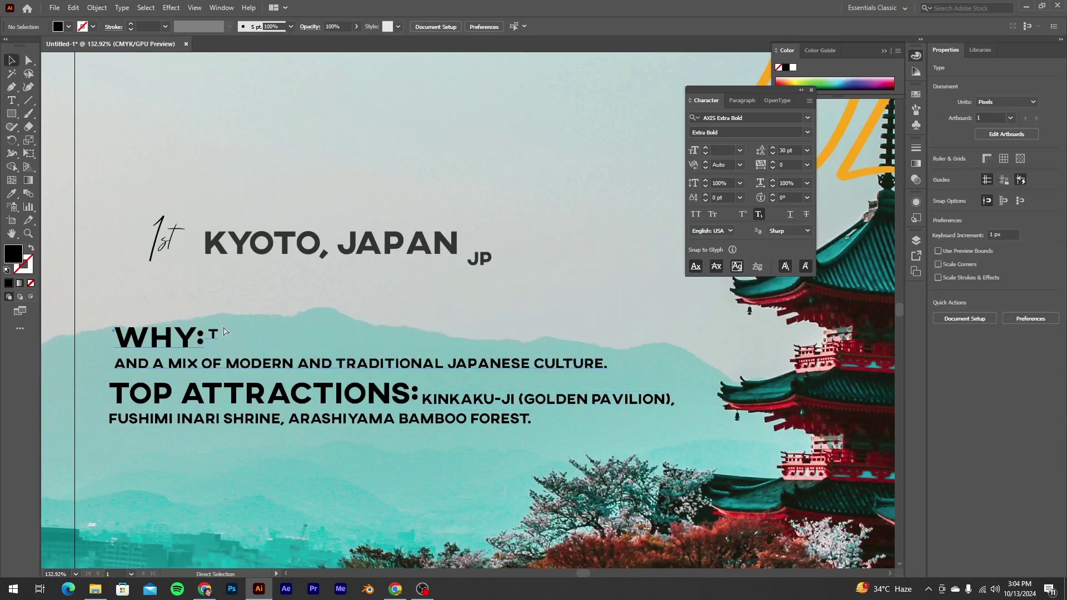
key(ctrl+z)
key(ctrl+z)
key(ctrl+z)
key(ctrl+z)
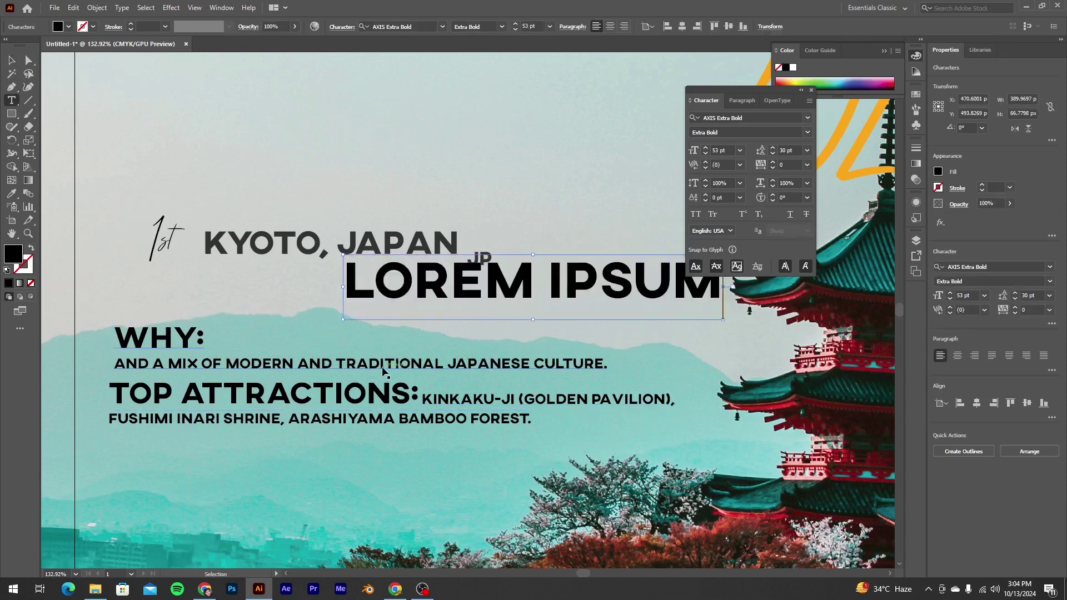
key(ctrl+a)
key(ctrl+v)
key(ctrl+a)
key(super+v)
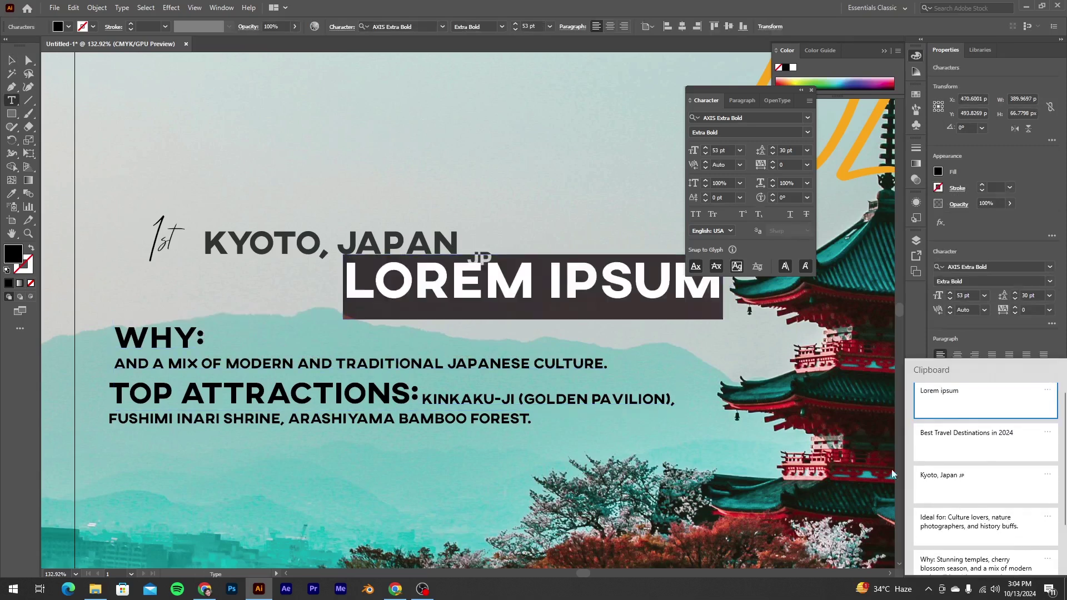
Restore the "Stunning temples, cherry blossom season," phrase inside the "Why" block.
key(Escape)
key(ctrl+shift+z)
key(ctrl+shift+z)
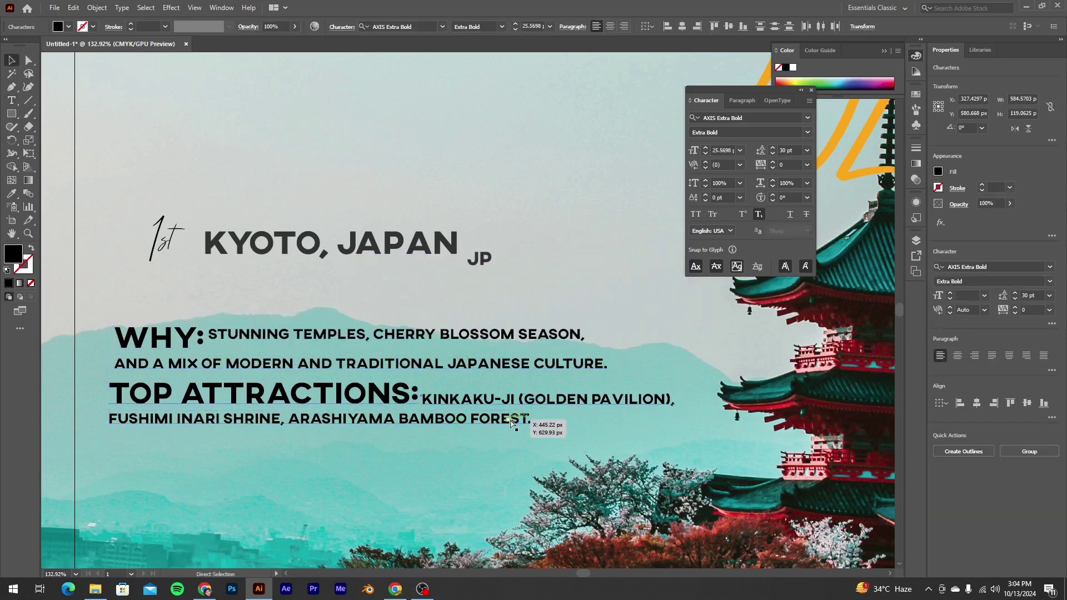
key(ctrl+shift+z)
key(ctrl+shift+z)
key(ctrl+shift+z)
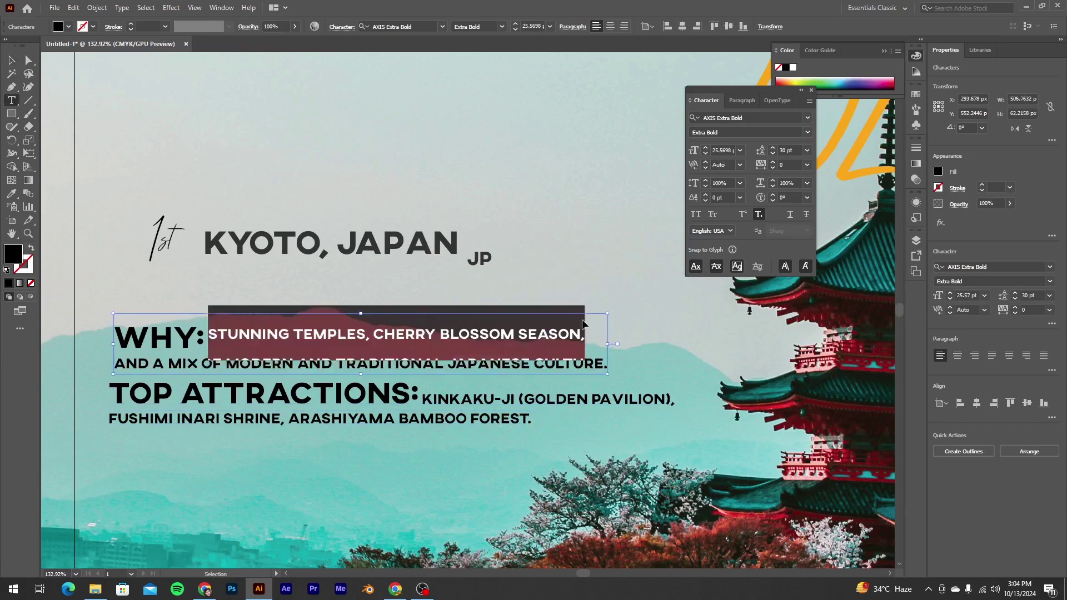
Paste "Stunning temples, cherry blossom season," as its own text object and place it beside the "Why:" label.
key(ctrl+v)
key(Escape)
drag(520, 298, 314, 343)
click(697, 426)
Group the two text objects of the "Why" section, and group those of the "Top Attractions" section.
scroll(681, 445, down, 3)
drag(603, 460, 543, 356)
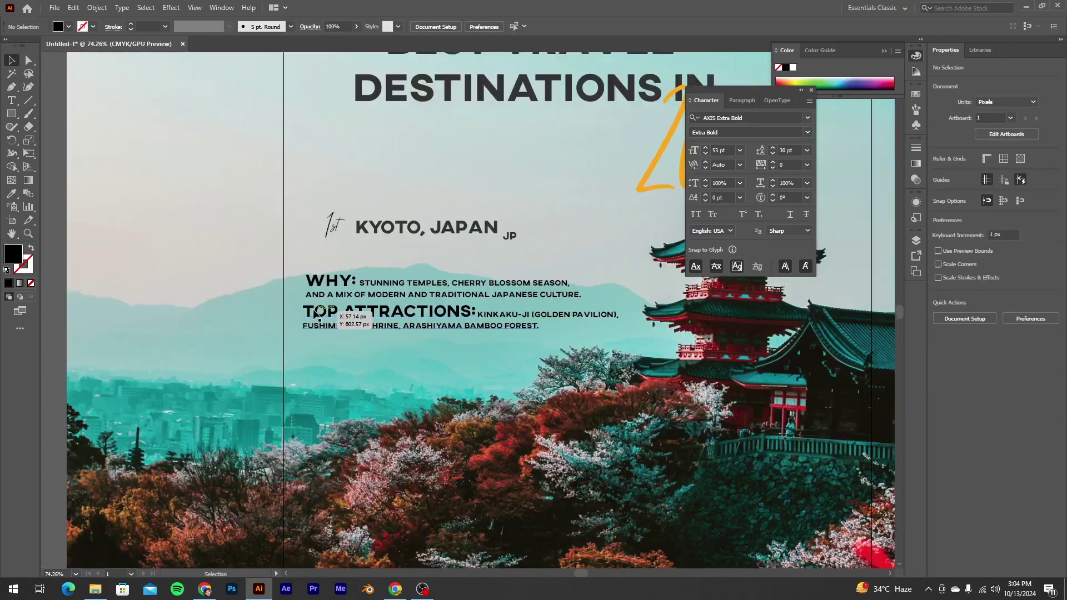
click(333, 308)
click(398, 284)
shift+click(334, 282)
key(ctrl+g)
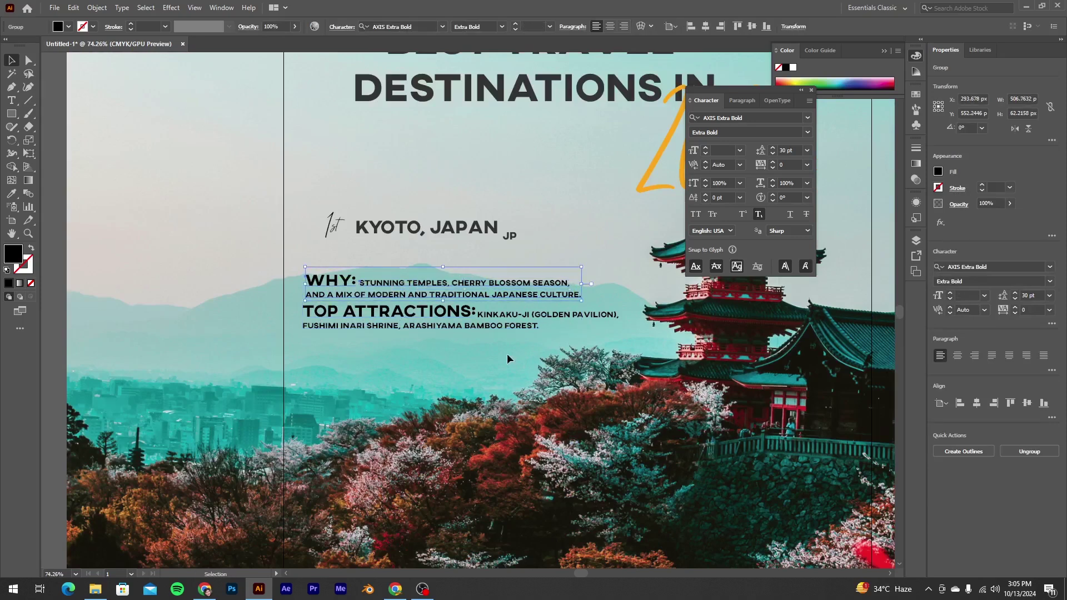
click(508, 315)
shift+click(444, 315)
key(ctrl+g)
Align the "Why" and "Top Attractions" groups along their left edges.
shift+click(336, 286)
click(691, 26)
click(434, 365)
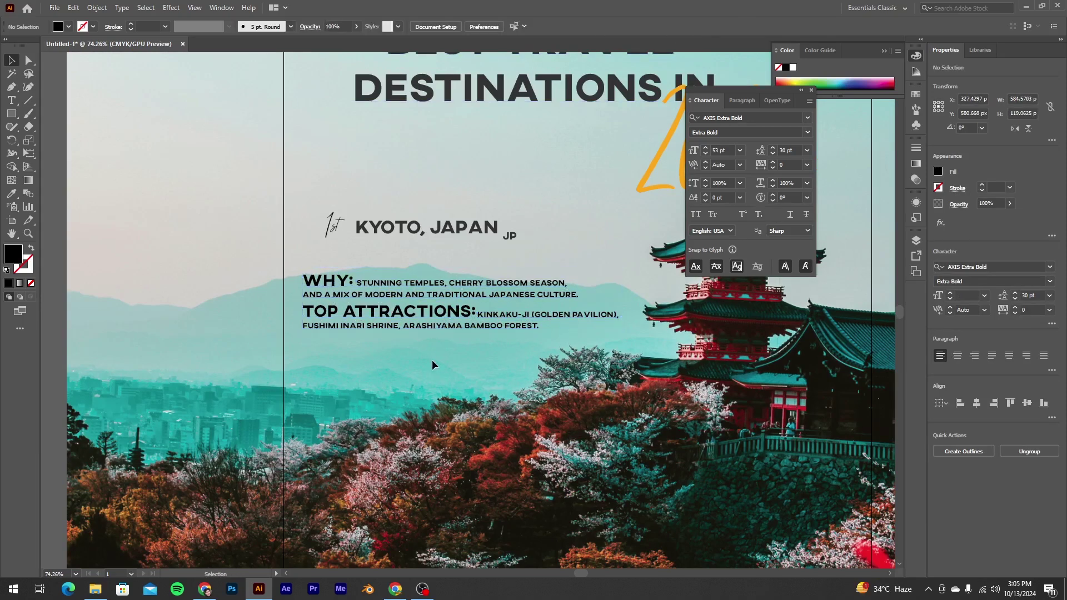
Add a text below the attractions reading "Ideal for: Culture lovers, nature photographers, and history buffs." from the clipboard history.
key(t)
click(348, 362)
key(super+v)
scroll(994, 495, down, 1)
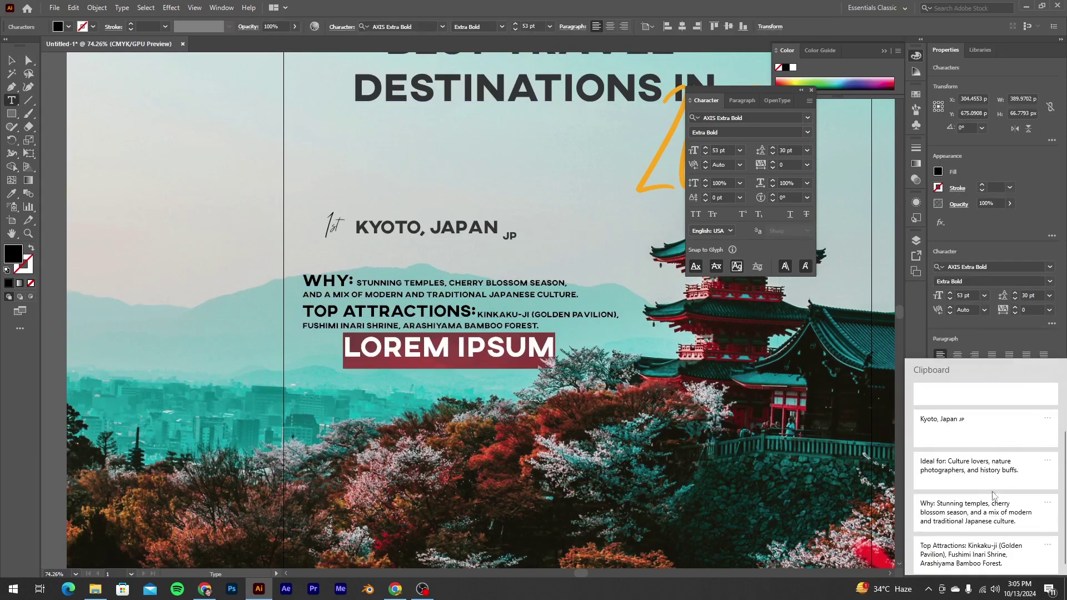
click(979, 487)
Set the whole "Ideal for: Culture lovers..." line as subscript.
drag(520, 347, 752, 366)
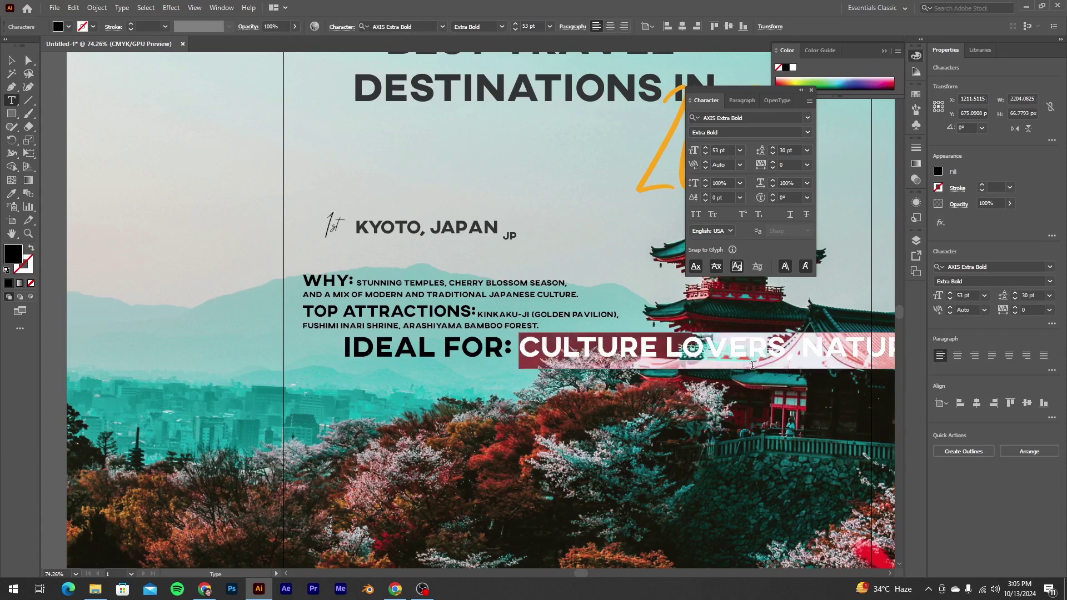
click(759, 214)
triple_click(542, 348)
click(759, 214)
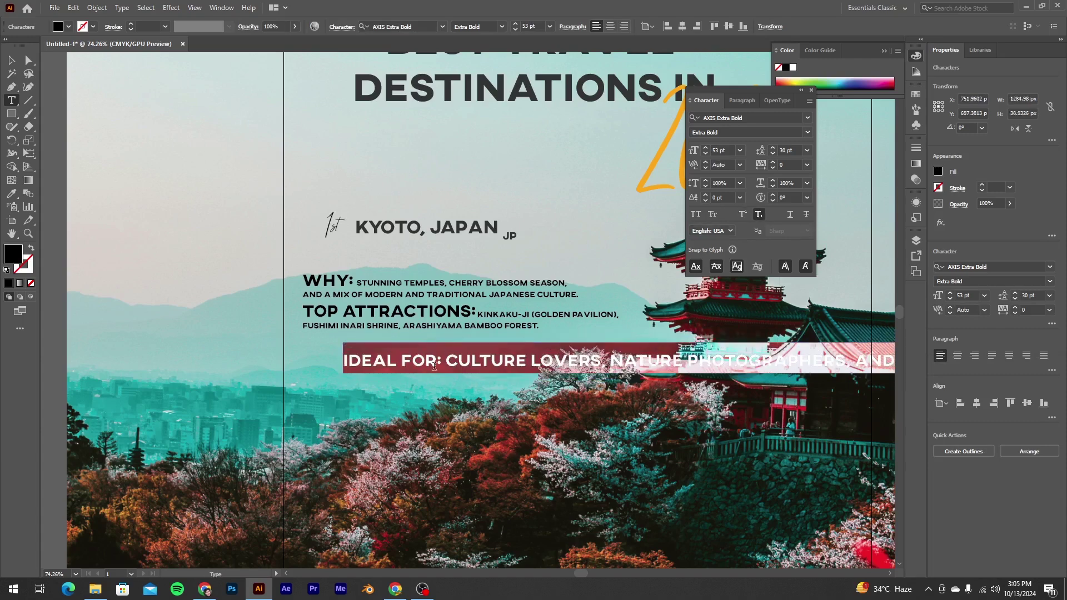
Set the "Culture lovers, nature photographers, and history buffs." part to 25 pt and move the line up to the other sections' left edge.
drag(442, 361, 344, 362)
drag(448, 360, 892, 360)
text(2)
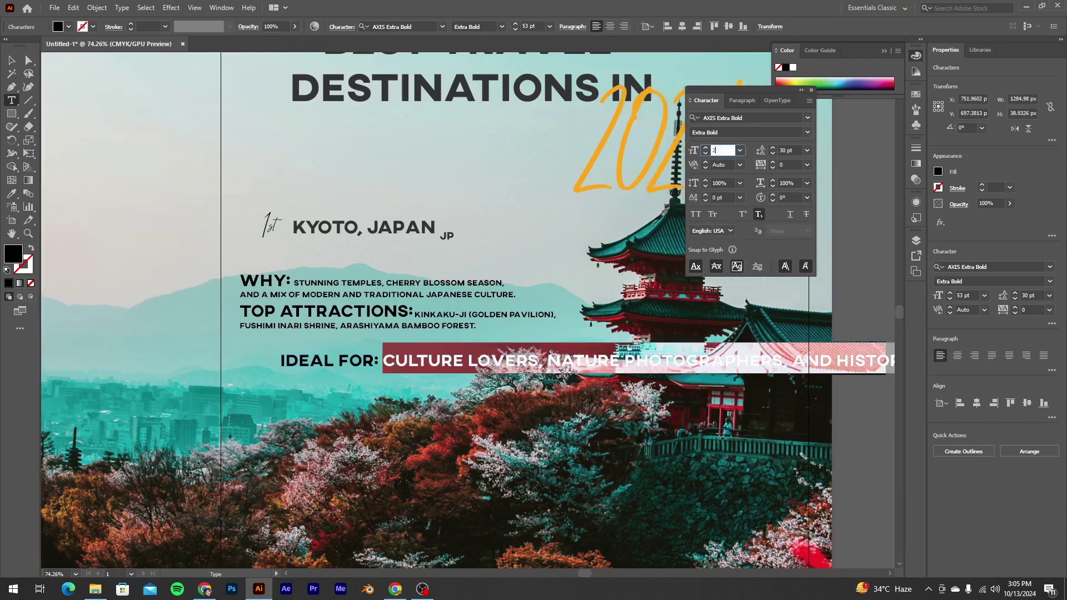
text(5)
key(Return)
key(Escape)
drag(463, 357, 420, 347)
key(y)
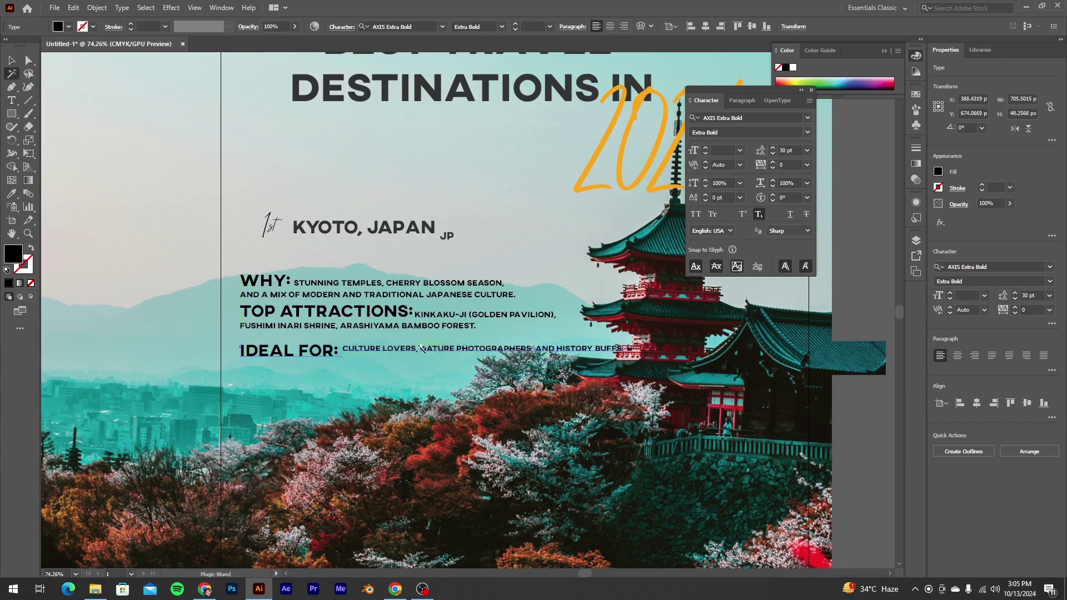
Break the "Ideal for" line after "nature" and split "Culture lovers, nature" into its own text object beside the heading.
key(t)
click(457, 348)
key(Return)
key(Escape)
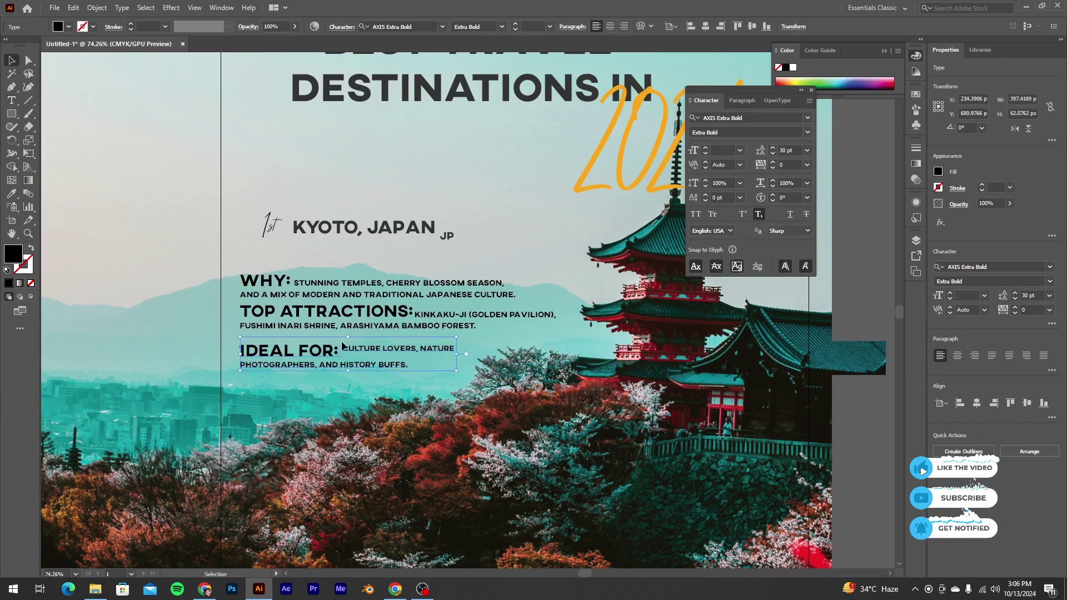
key(t)
drag(343, 348, 378, 356)
key(ctrl+x)
ctrl+click(499, 425)
click(443, 369)
key(ctrl+v)
key(Escape)
Distribute the "Why", "Top Attractions" and "Ideal for" sections evenly in the vertical direction.
scroll(413, 312, up, 3)
click(452, 315)
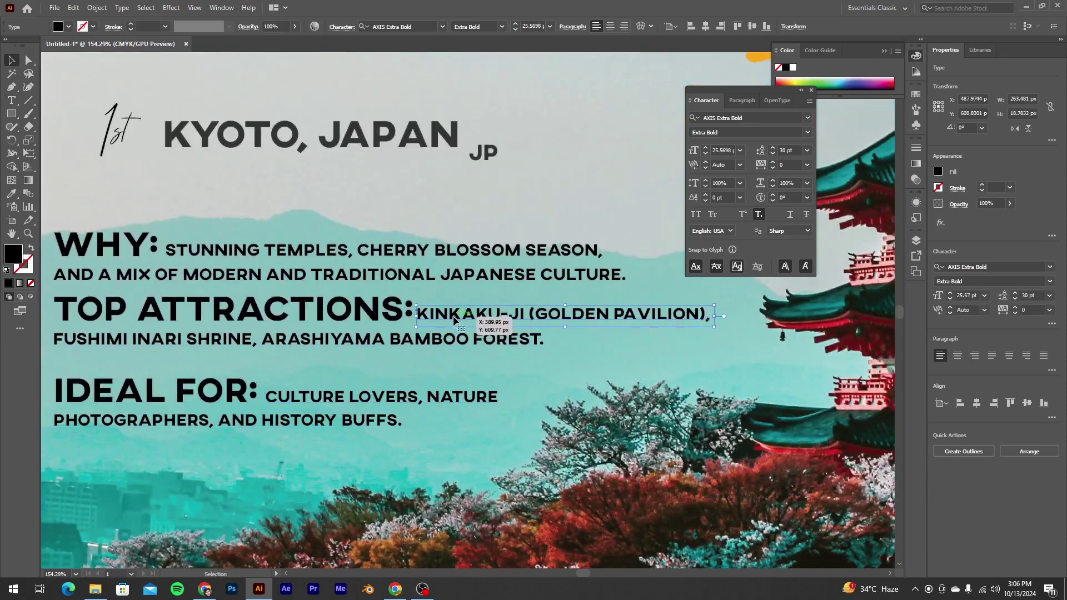
click(295, 460)
drag(384, 430, 305, 425)
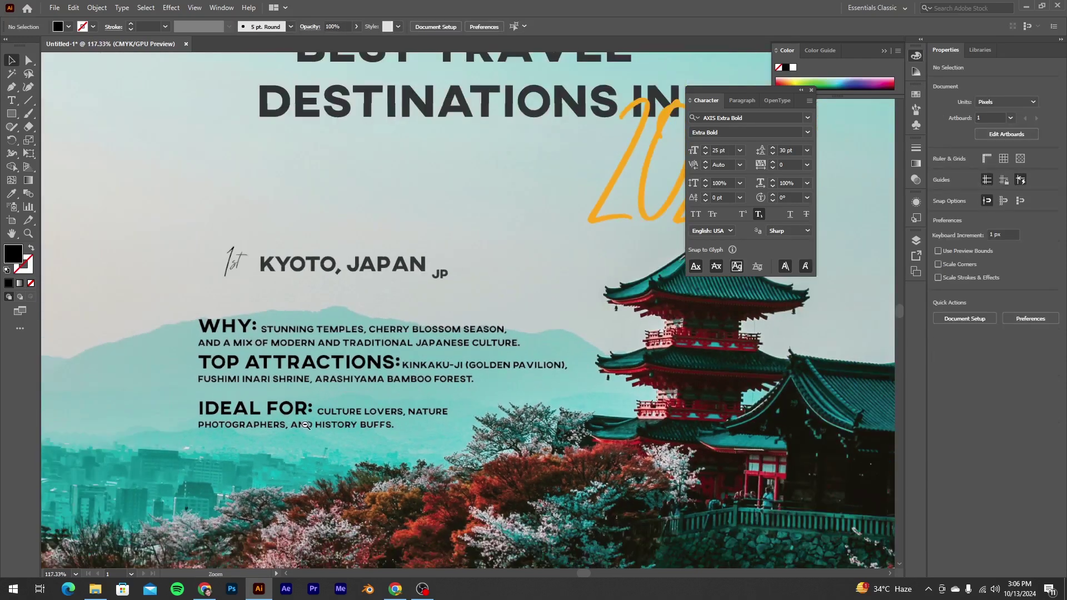
click(305, 425)
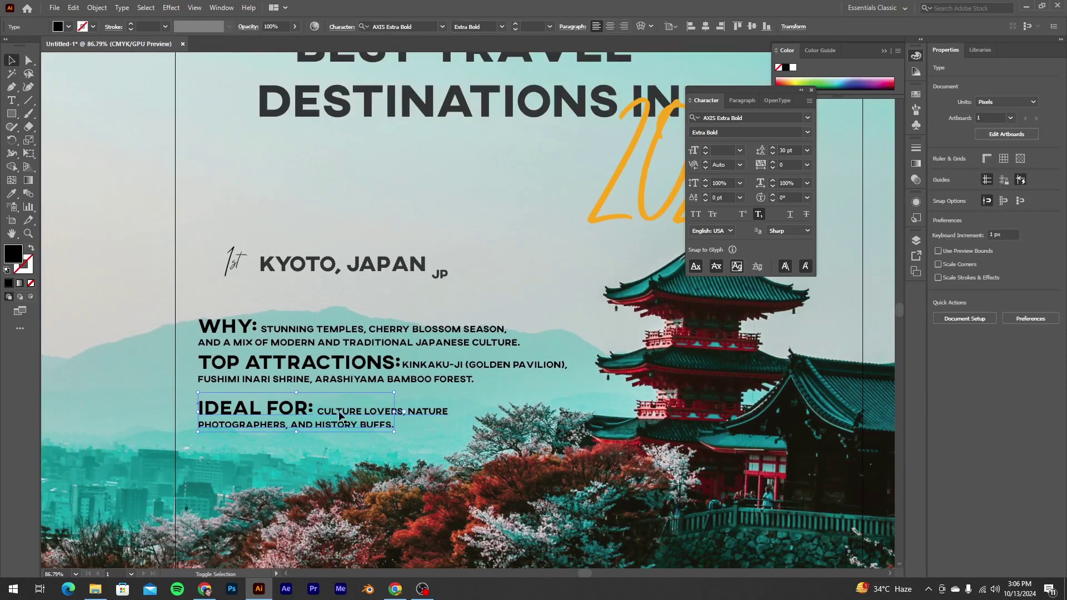
shift+click(354, 382)
click(774, 26)
Colour the word "Why:" with the orange sampled from the "2024" lettering.
double_click(247, 334)
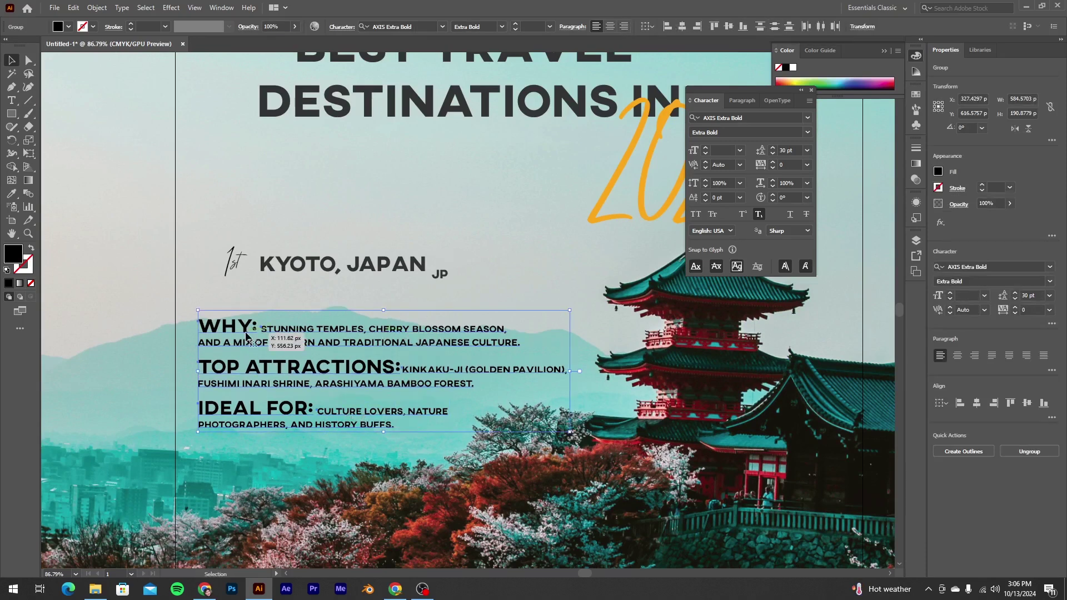
drag(256, 329, 198, 327)
click(11, 194)
click(604, 206)
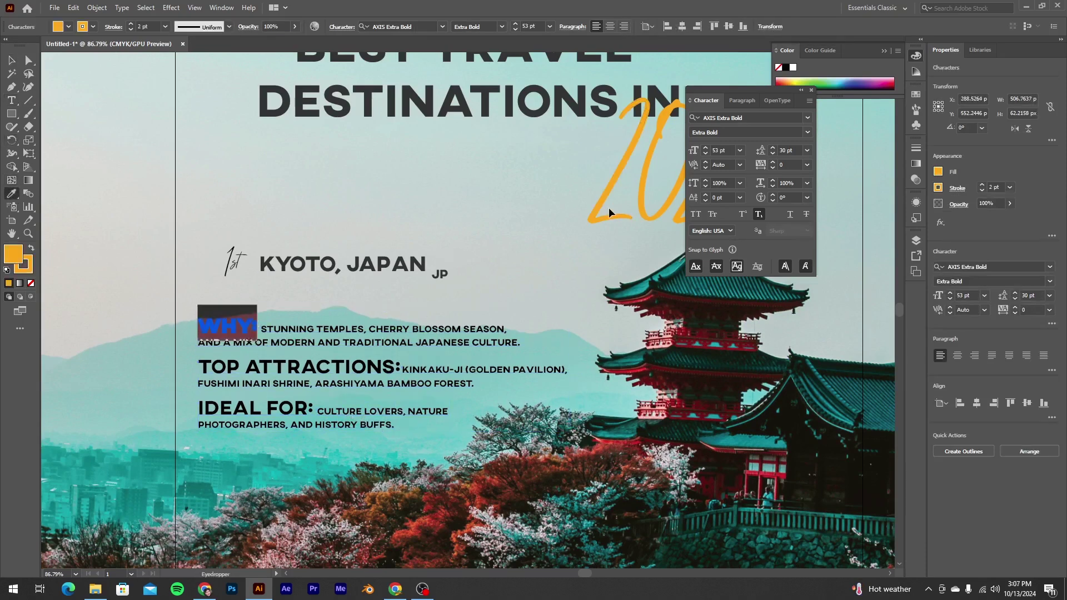
key(v)
Colour the "Top Attractions:" heading orange by sampling the "Why:" heading.
key(t)
drag(198, 367, 401, 368)
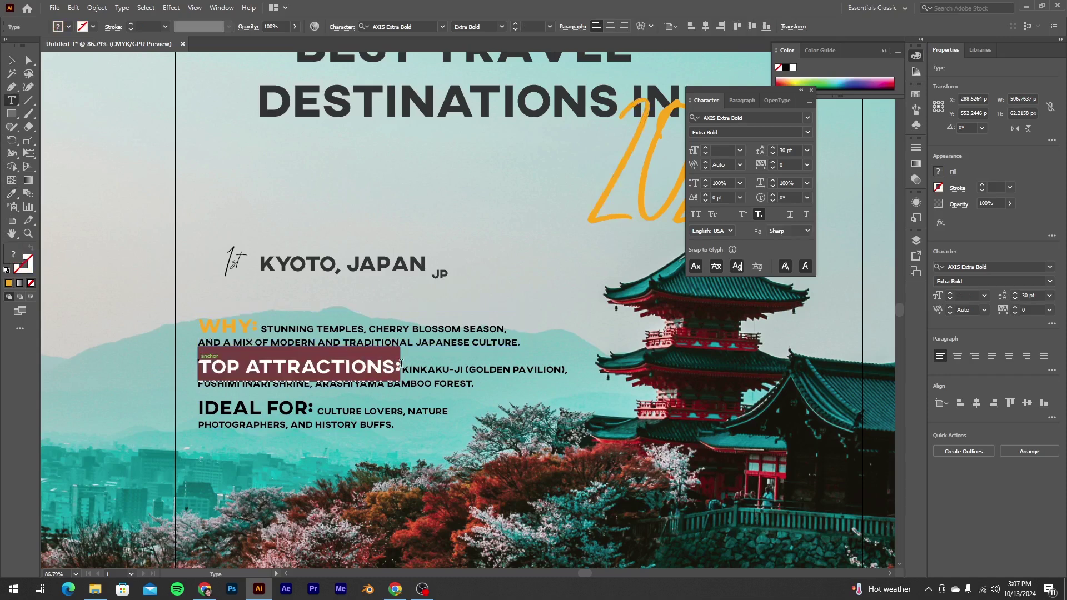
click(11, 193)
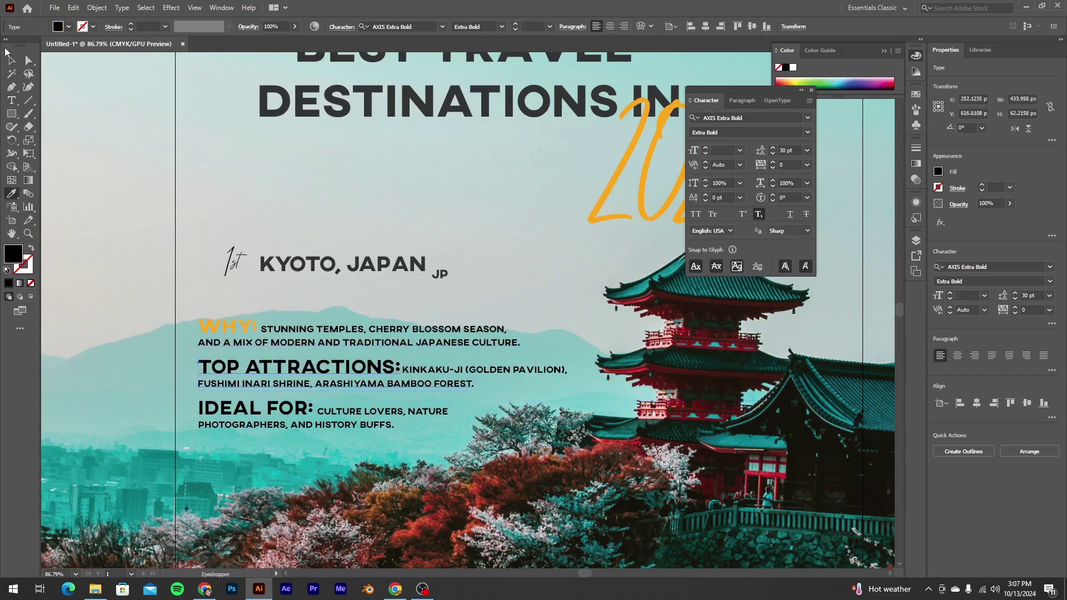
key(t)
mouse_move(212, 367)
mouse_down()
mouse_move(401, 365)
mouse_move(198, 364)
mouse_up()
click(10, 193)
click(207, 326)
key(v)
Colour the "Ideal for:" heading orange by sampling the "Top Attractions:" heading, and deselect everything.
key(t)
drag(199, 409, 314, 409)
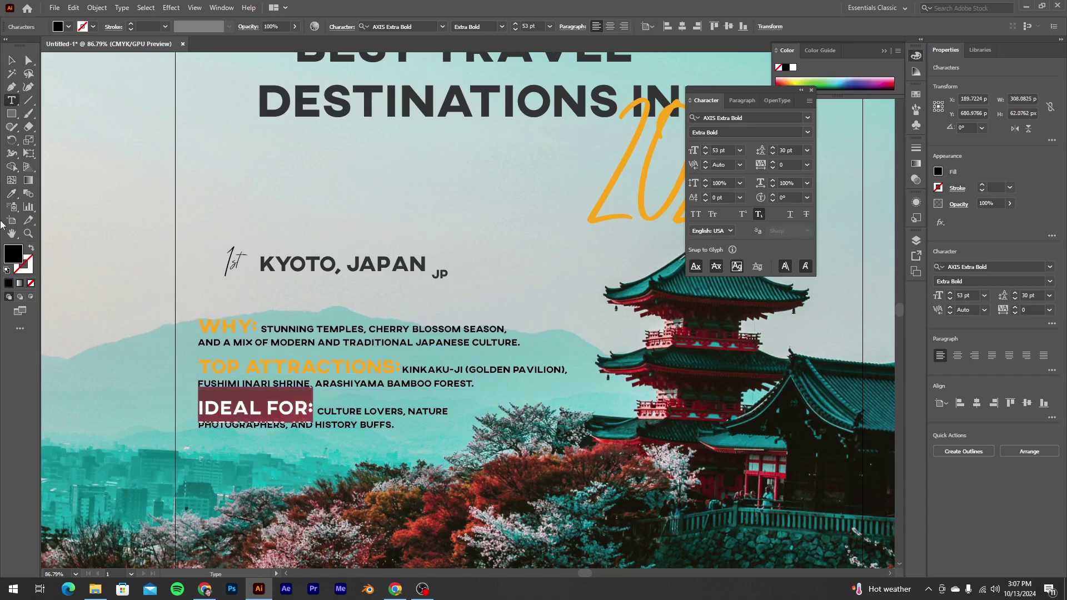
click(11, 193)
click(333, 366)
key(v)
key(ctrl+shift+a)
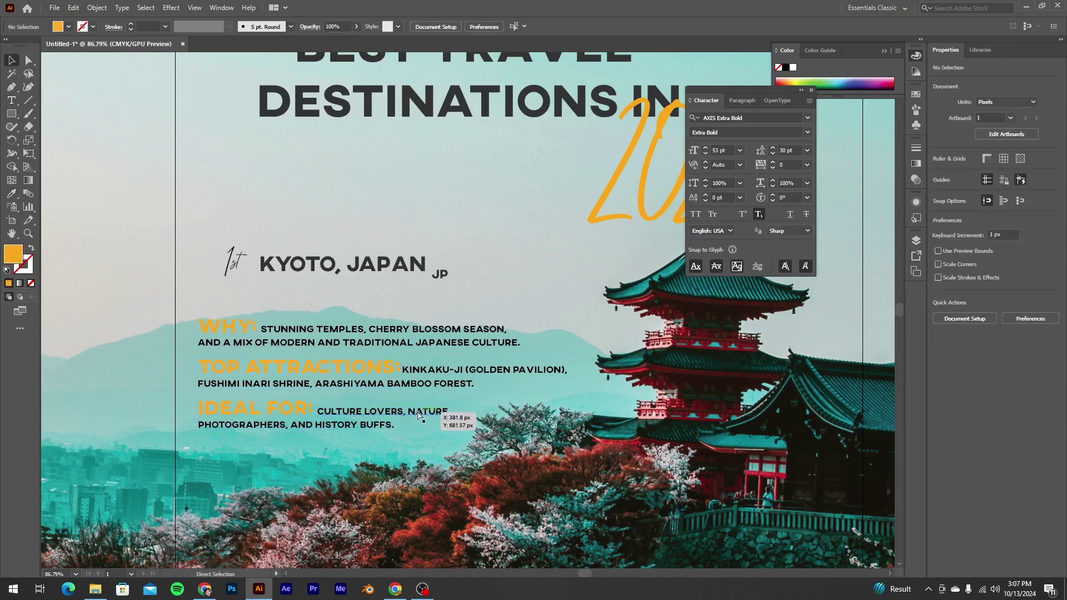
ctrl+shift+click(420, 411)
ctrl+shift+click(453, 369)
shift+click(414, 332)
key(i)
key(v)
click(381, 111)
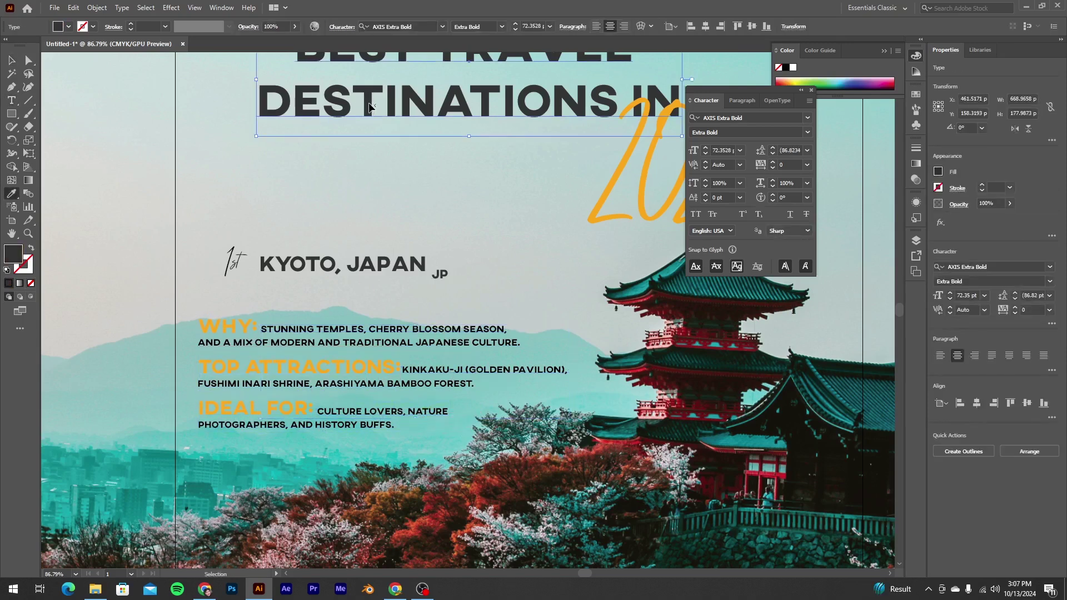
key(ctrl+z)
key(ctrl+shift+z)
Recolour the first description line of all three sections with the dark grey sampled from "Kyoto, Japan".
click(415, 413)
shift+click(450, 371)
shift+click(402, 329)
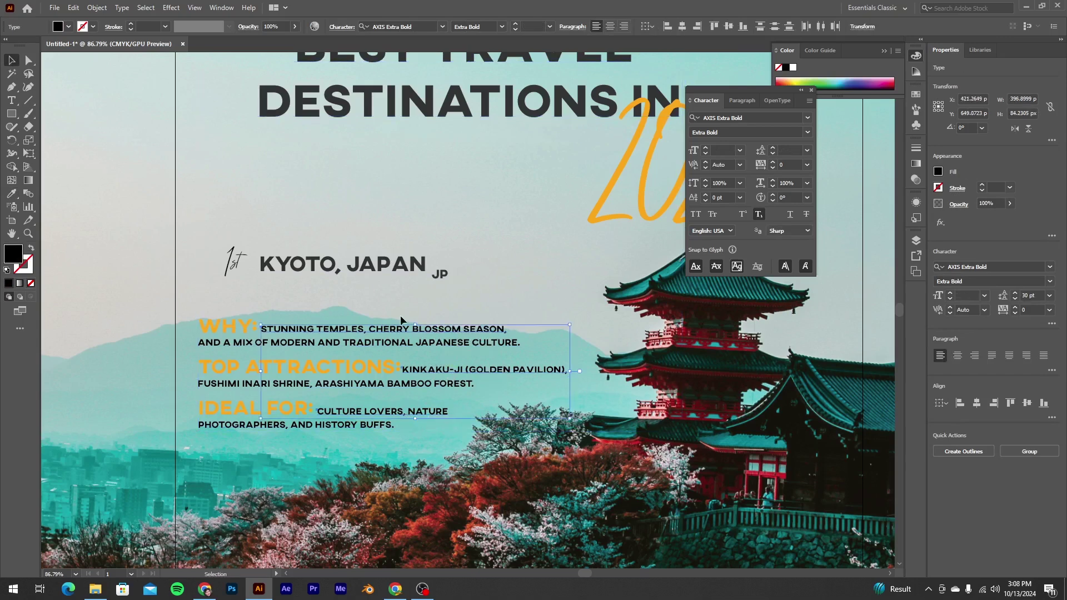
key(i)
click(390, 266)
Apply the dark grey of "Kyoto, Japan" to the line "photographers, and history buffs.".
key(t)
drag(198, 425, 395, 424)
click(11, 194)
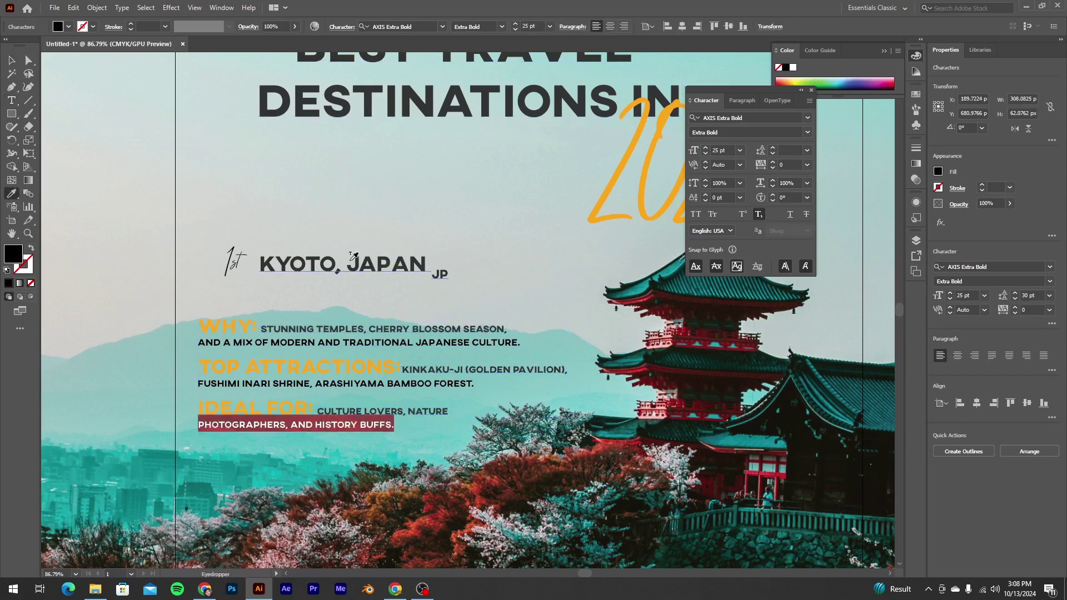
click(351, 259)
key(v)
Match the line "Fushimi Inari Shrine, Arashiyama Bamboo Forest." to the dark grey "photographers, and history buffs." line with the Eyedropper.
key(t)
drag(201, 383, 475, 383)
click(11, 194)
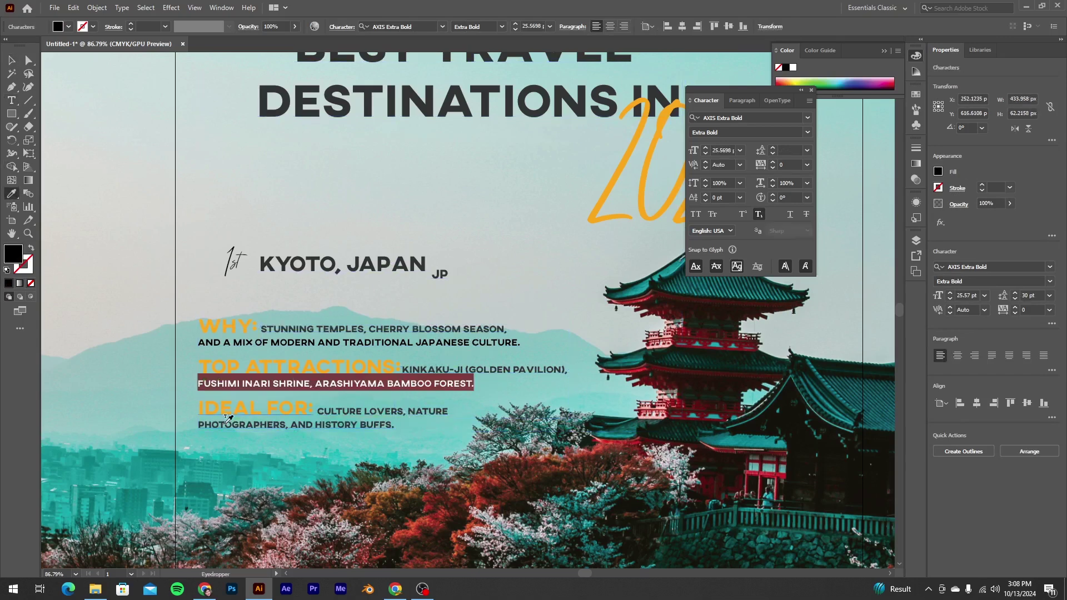
click(240, 425)
key(v)
Apply the dark grey of "Kyoto, Japan" to the line "and a mix of modern and traditional Japanese culture.".
key(t)
drag(199, 343, 521, 343)
click(11, 194)
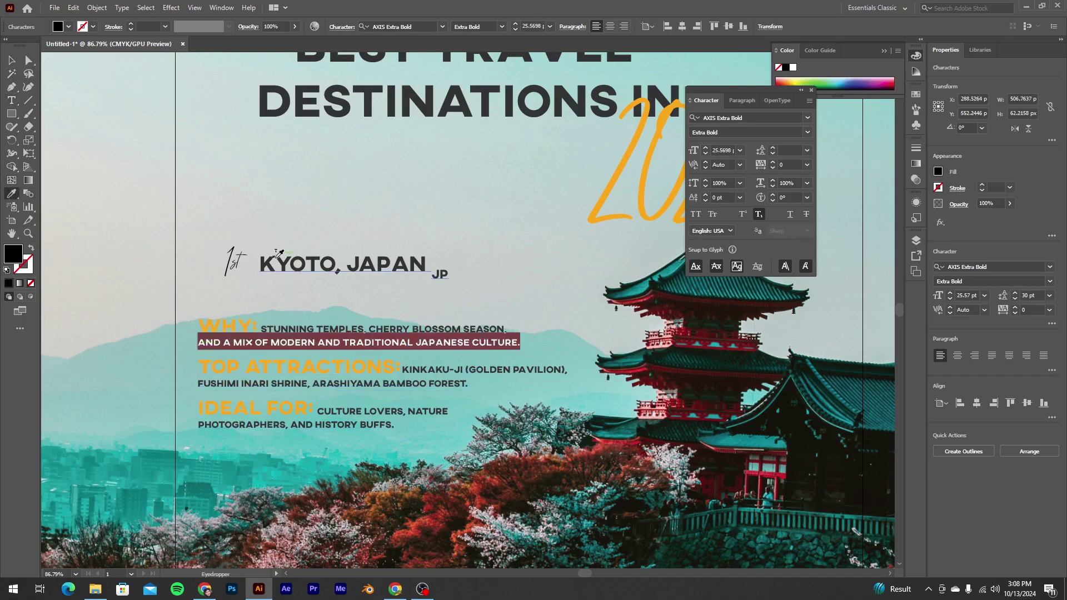
click(277, 258)
key(v)
Colour the script "1st" orange by sampling the "Why:" heading.
key(ctrl+space)
drag(537, 411, 489, 411)
click(319, 304)
key(i)
click(316, 350)
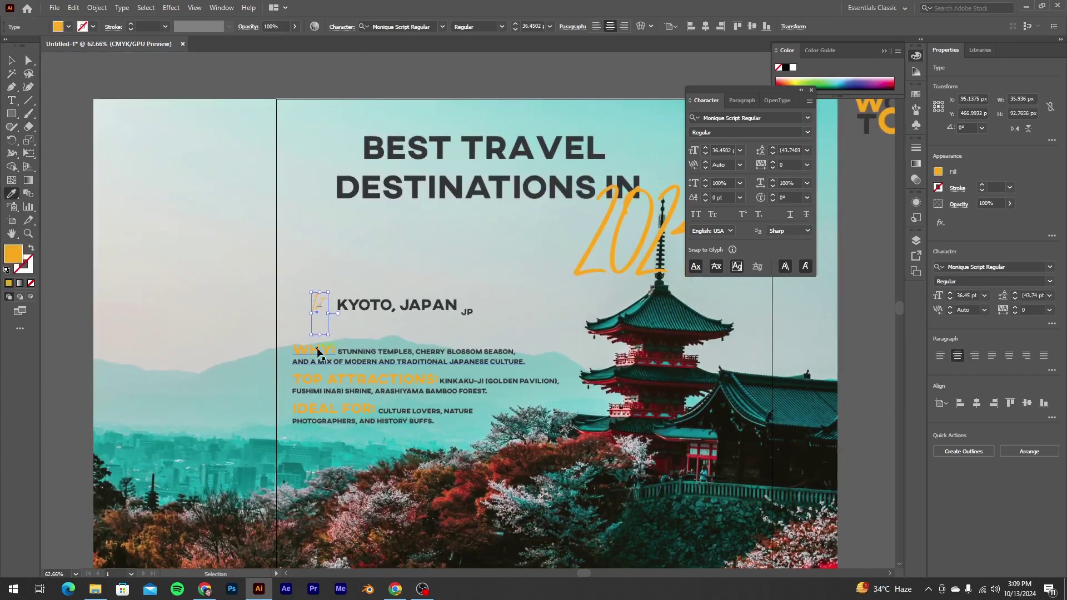
key(v)
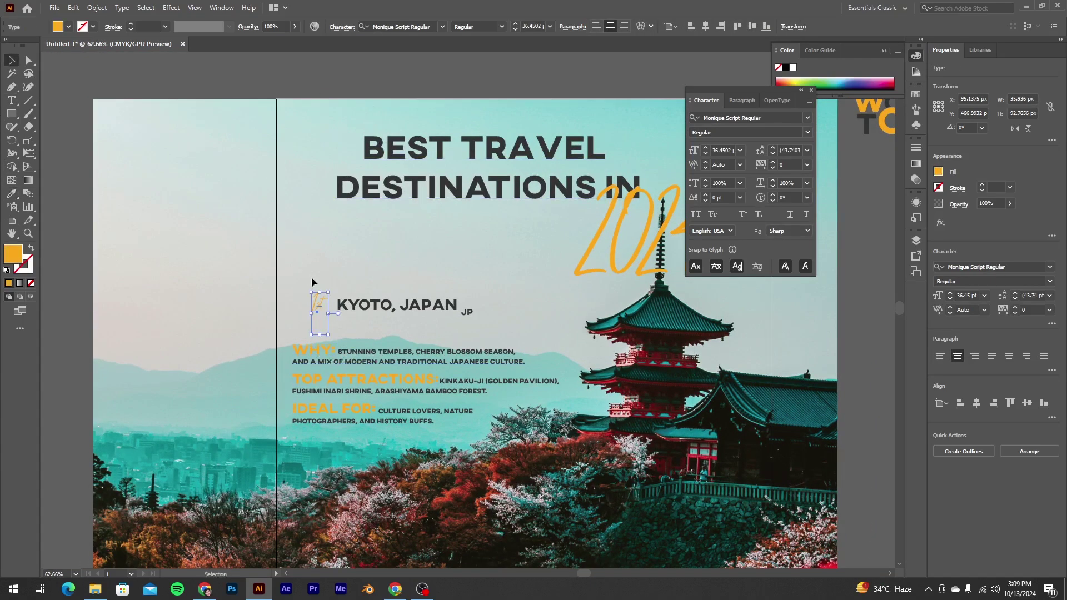
Enlarge the "1st" text to about 54 pt and place it directly before "Kyoto, Japan".
drag(372, 269, 366, 273)
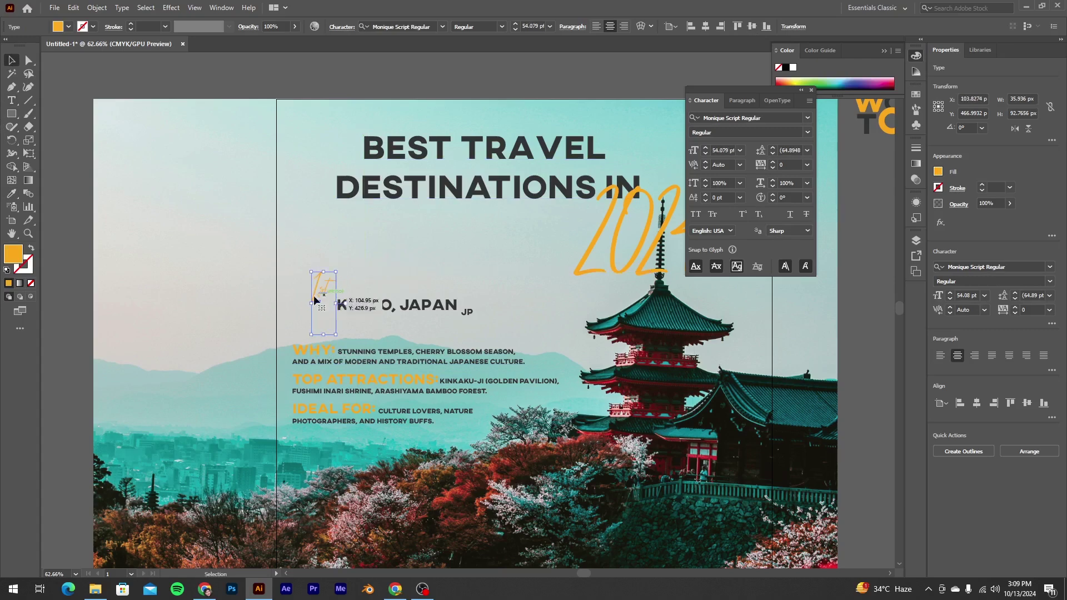
drag(320, 310, 321, 310)
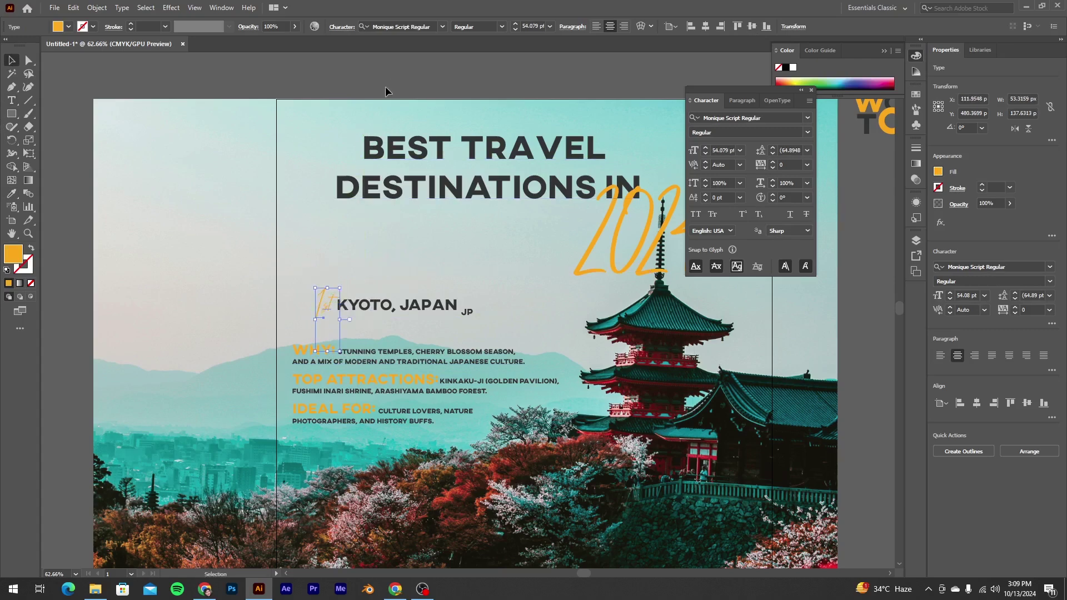
click(388, 92)
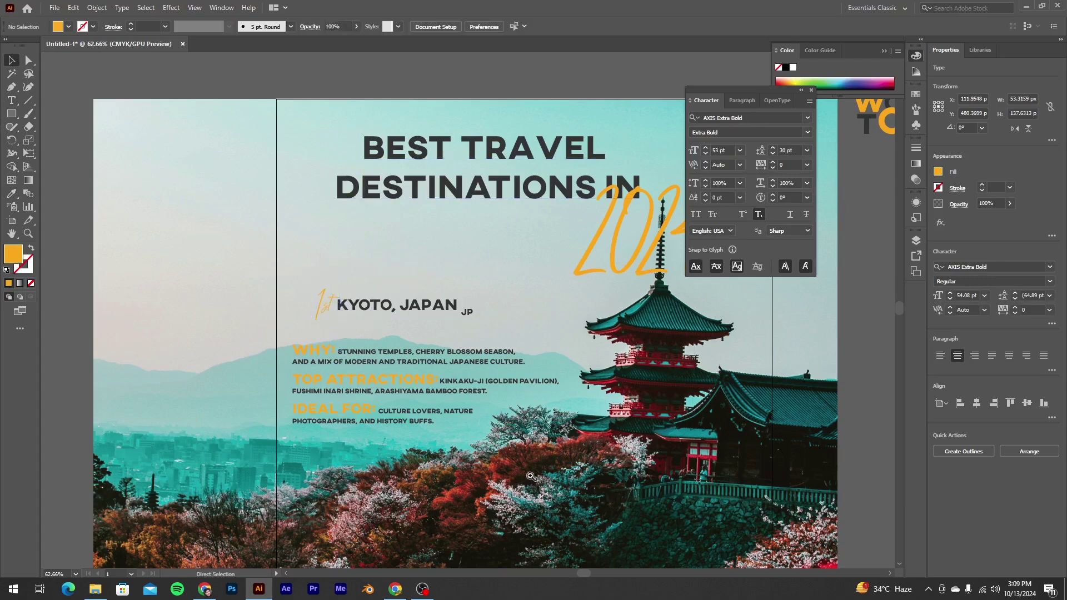
Draw a rectangle about 468 by 94 px over the "1st Kyoto, Japan" heading and fill it with white (FFFFFF).
ctrl+click(532, 477)
drag(495, 470, 640, 551)
drag(404, 365, 425, 404)
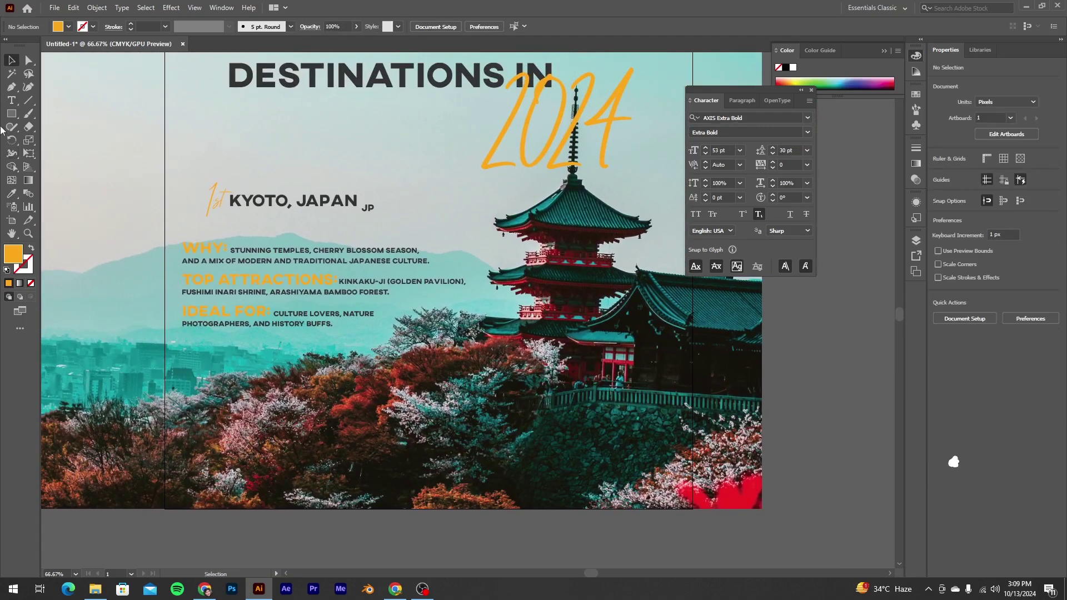
key(m)
drag(165, 179, 393, 225)
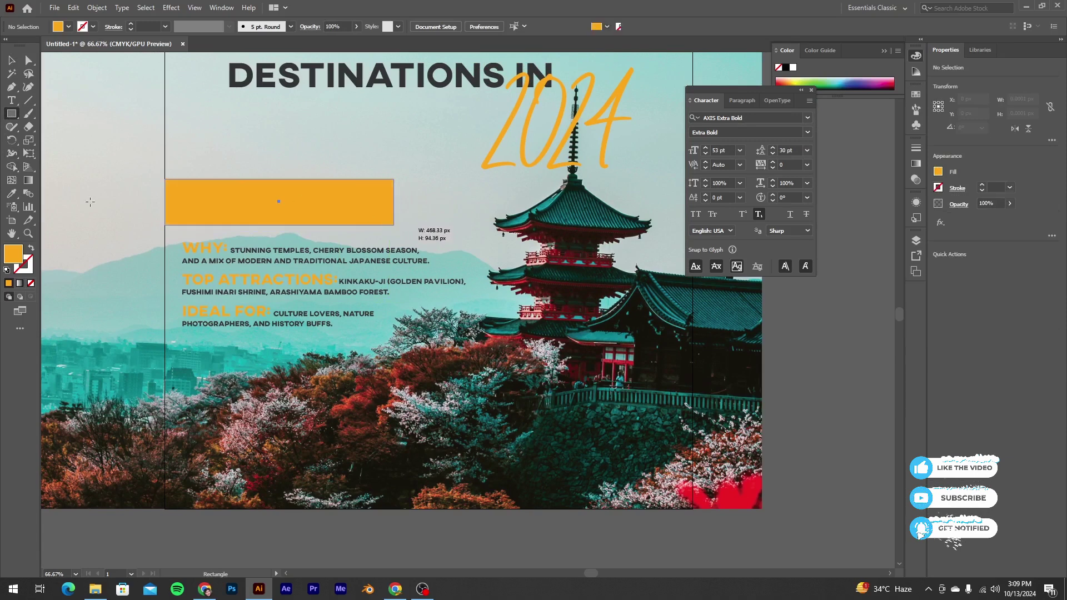
double_click(13, 254)
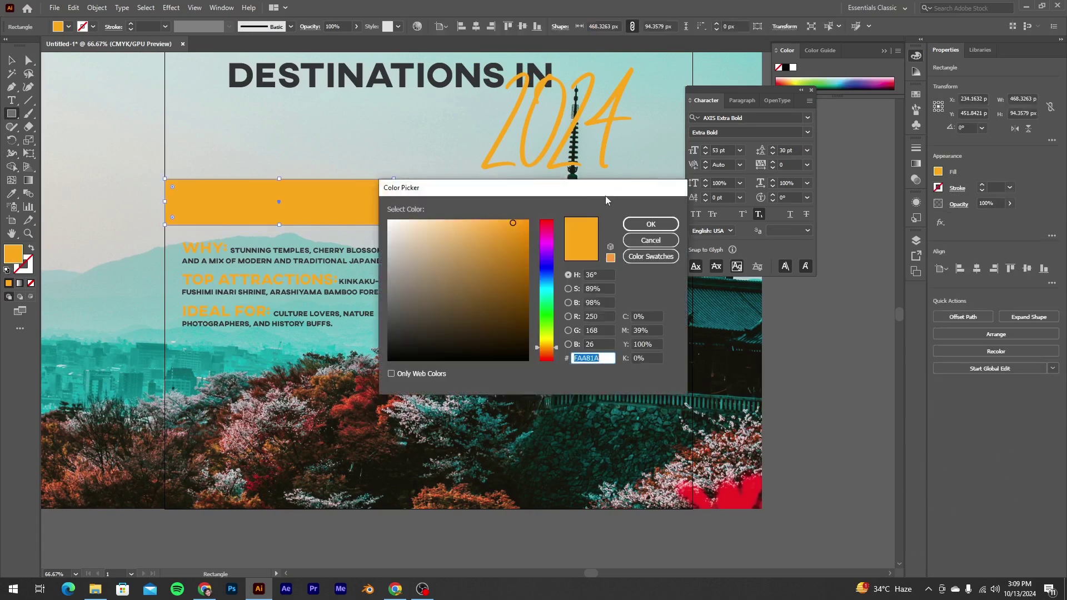
drag(391, 225, 379, 222)
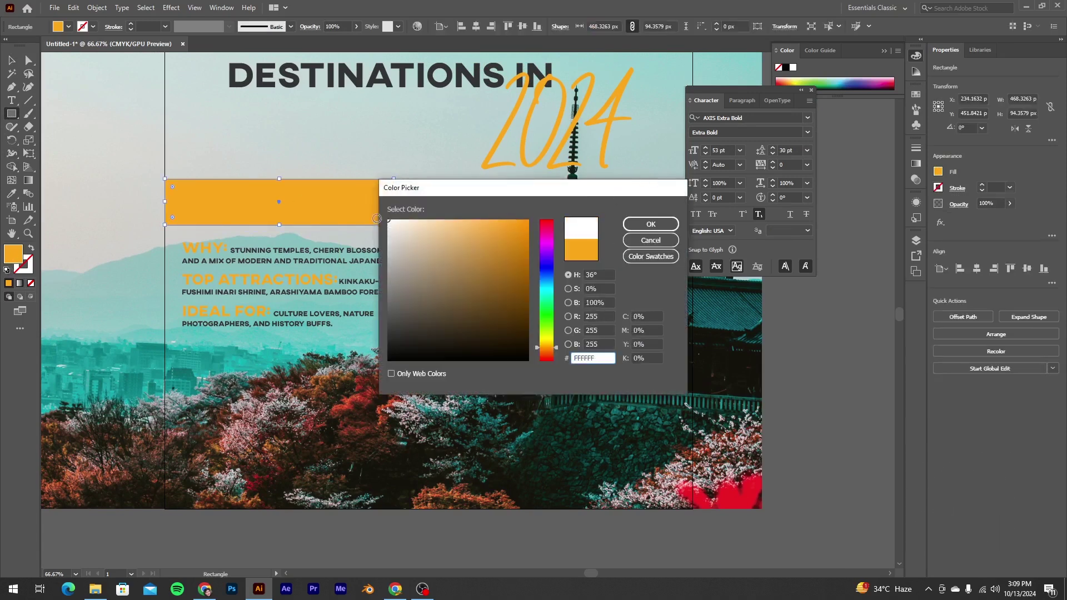
click(651, 224)
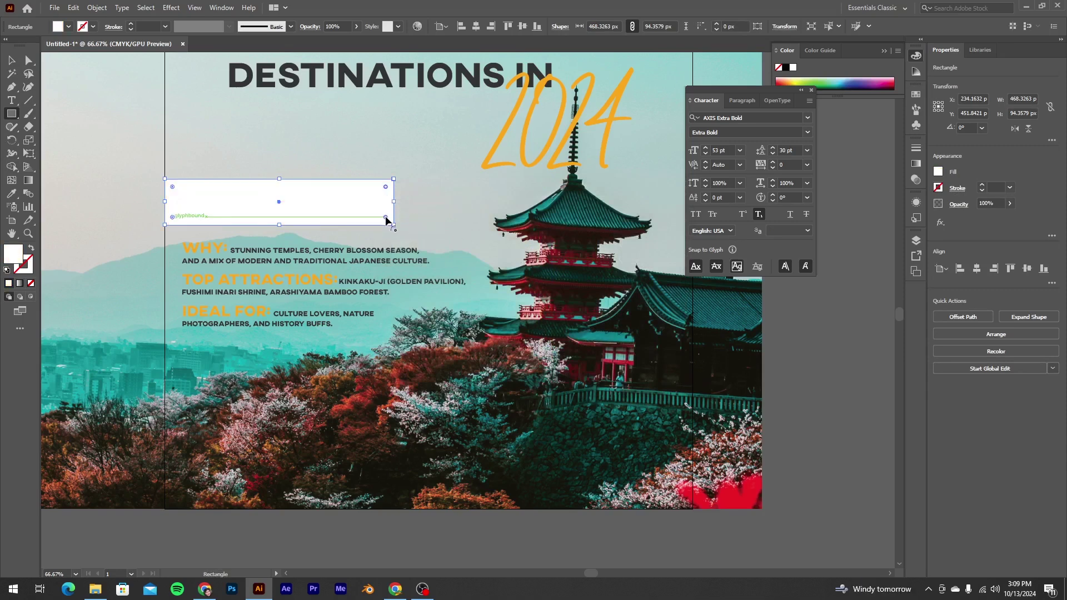
Fully round the right-hand corners of the white rectangle and send it behind the heading text.
drag(386, 218, 372, 201)
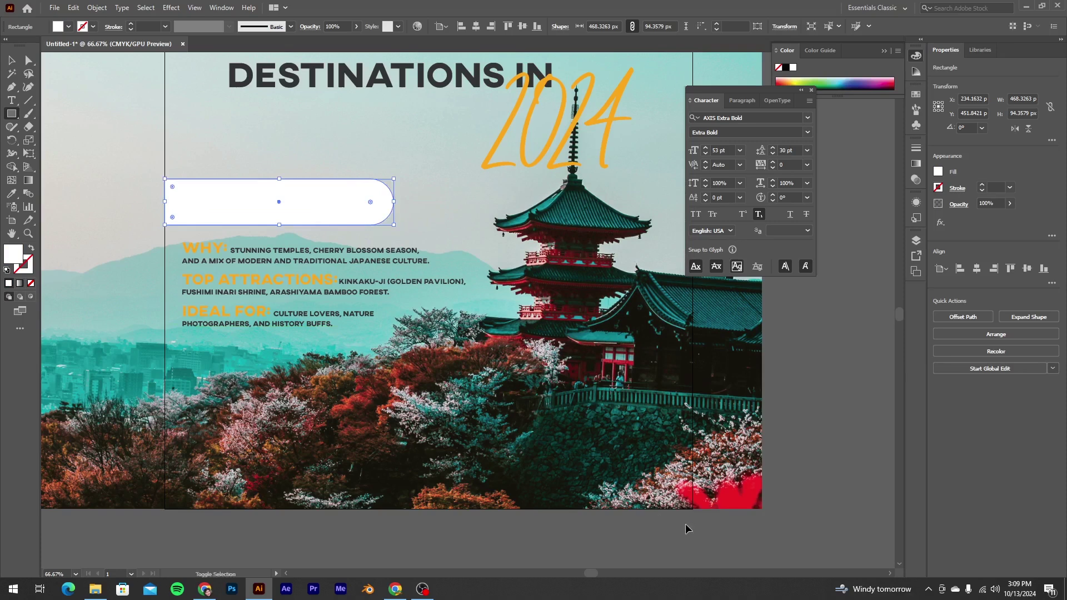
key(ctrl+bracketleft)
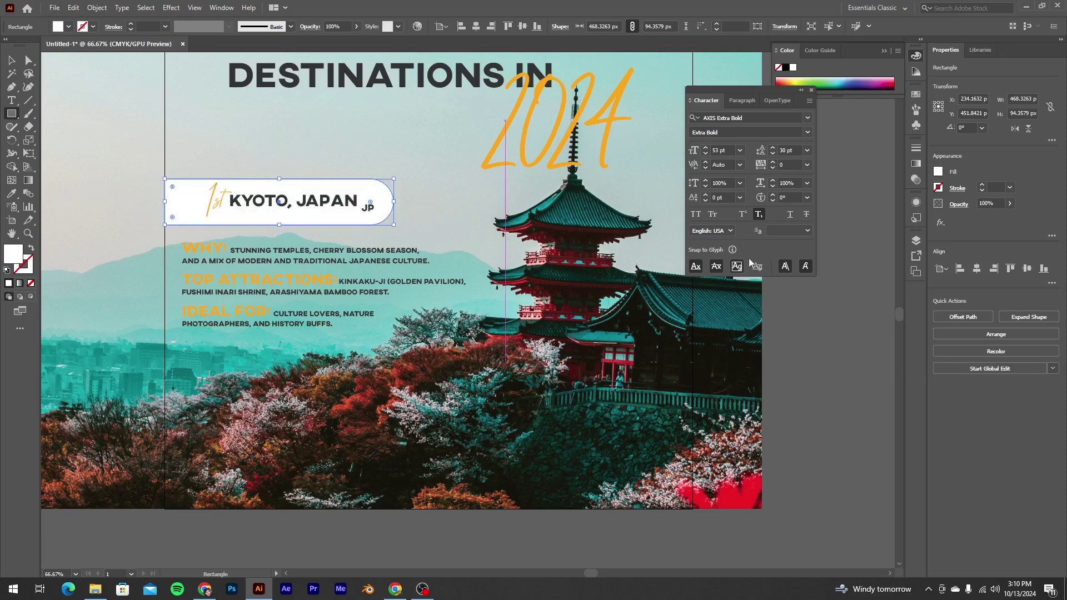
Set the white shape's blending mode to Overlay.
click(917, 179)
click(825, 160)
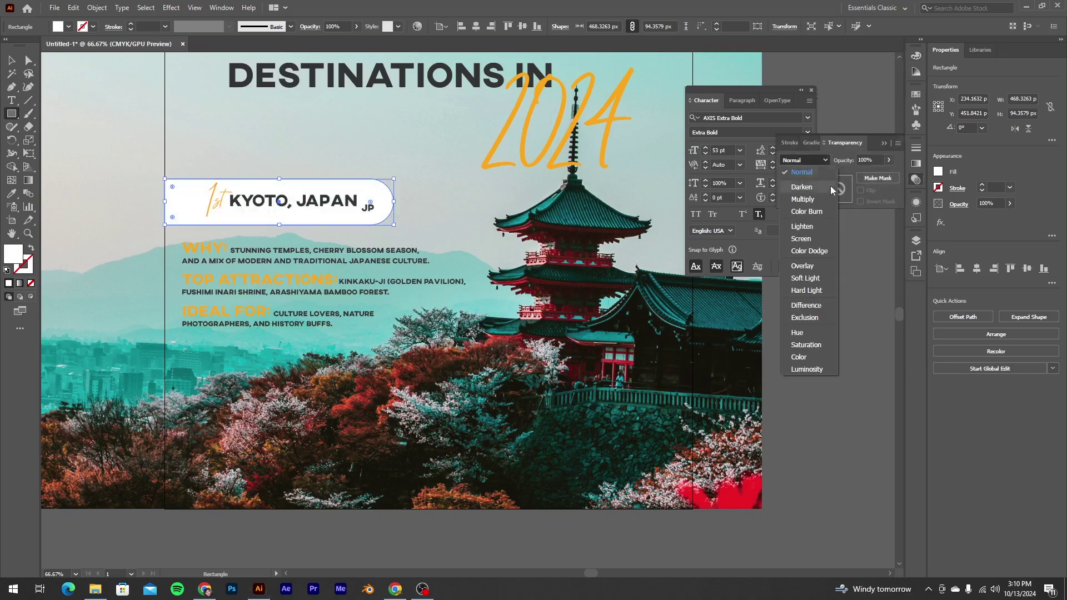
click(811, 267)
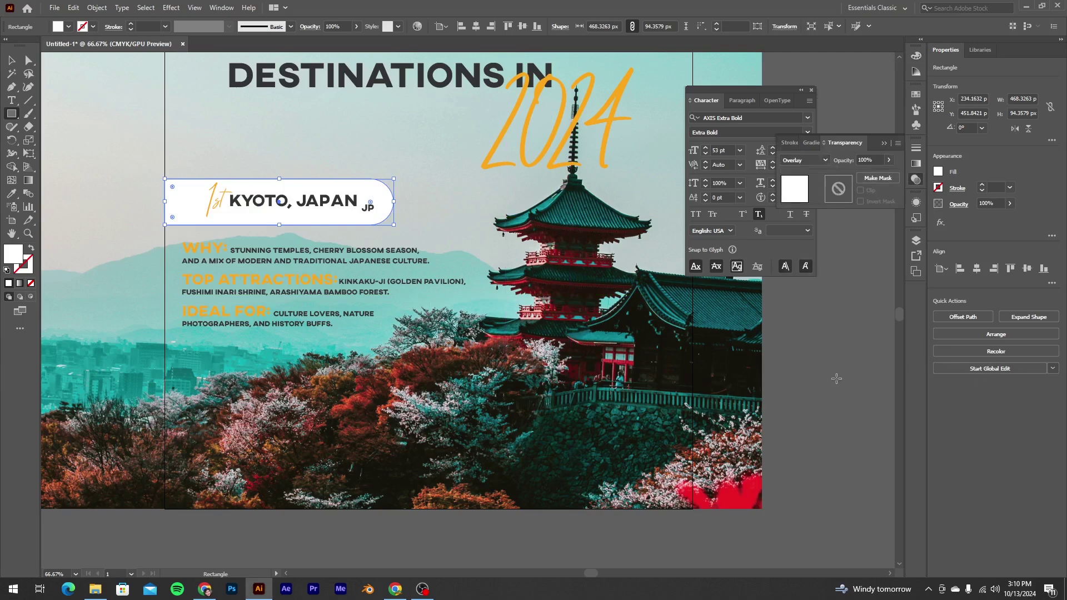
key(v)
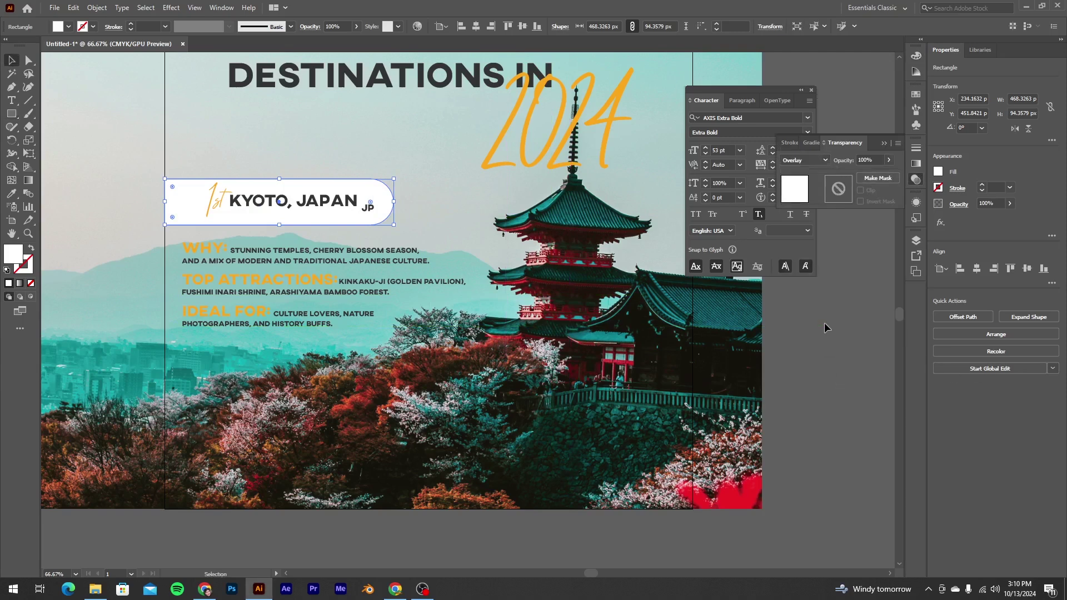
click(825, 328)
Move the white shape slightly up and shift the "1st" and "Kyoto, Japan" texts left toward its straight end.
drag(281, 220, 281, 215)
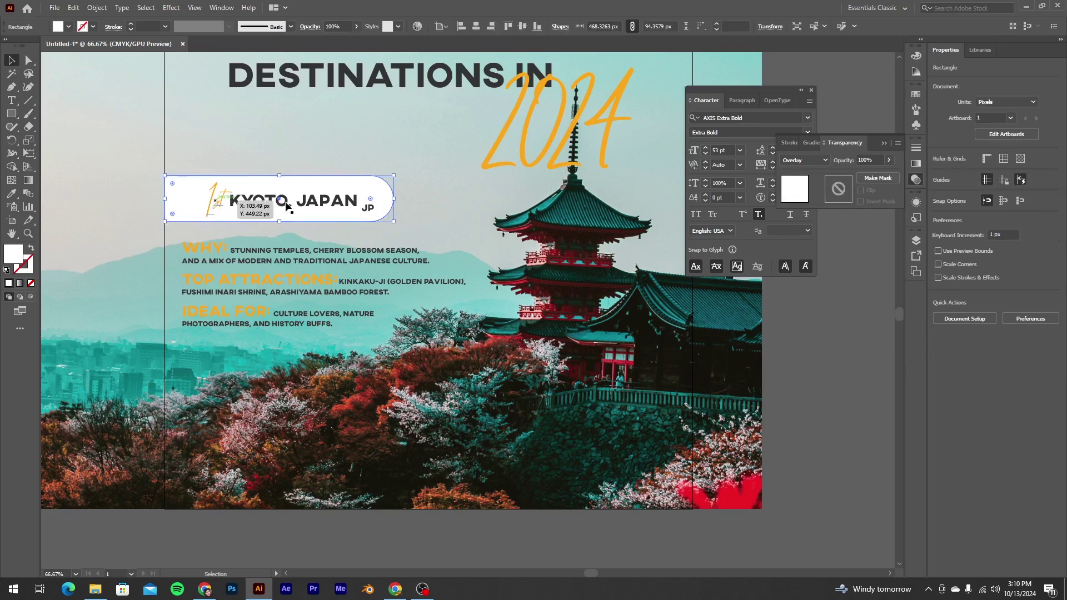
shift+click(314, 206)
key(shift+Left)
key(shift+Left)
key(shift+Left)
key(shift+Left)
key(shift+Left)
key(shift+Left)
key(shift+Left)
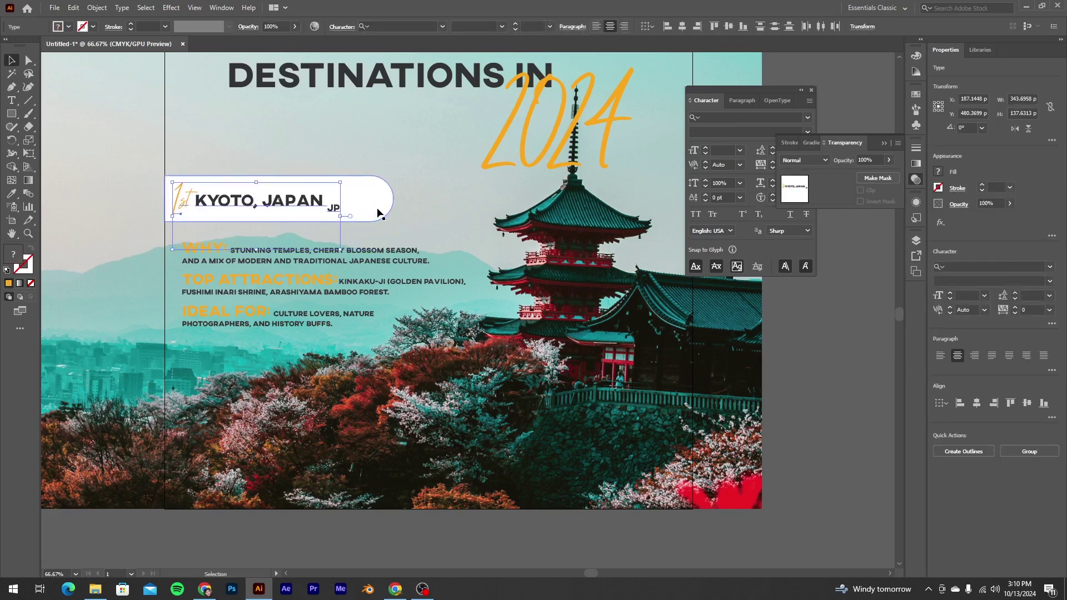
click(394, 200)
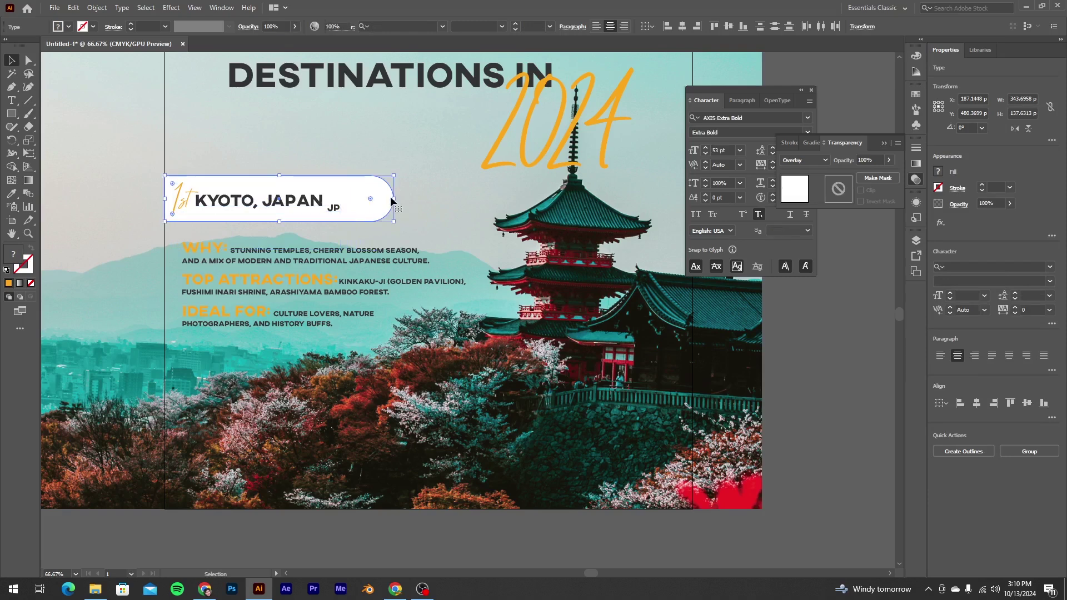
Shorten the white shape behind "1st Kyoto, Japan" to about 396 px wide, keeping its rounded end just past the text.
drag(393, 201, 359, 200)
click(786, 379)
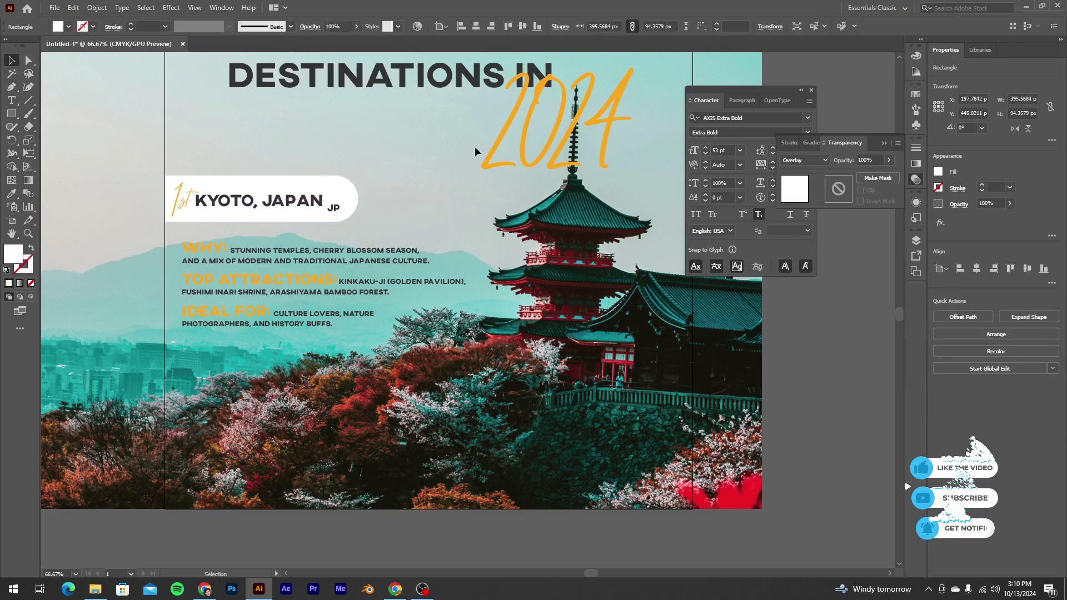
drag(401, 287, 373, 290)
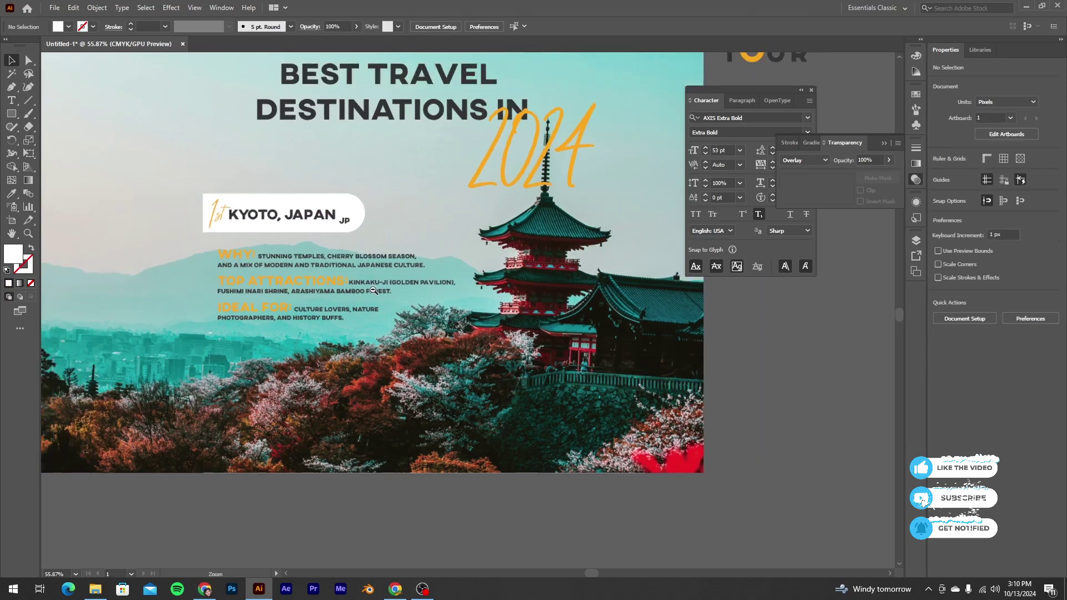
key(v)
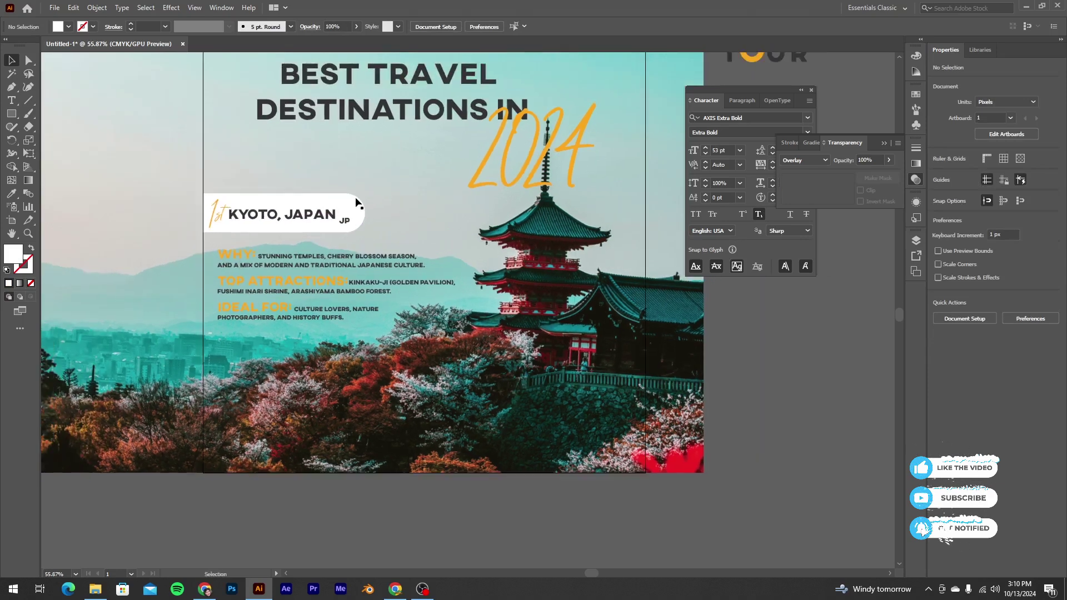
Move the "WHY", "TOP ATTRACTIONS" and "IDEAL FOR" texts together slightly left and down beneath the Kyoto heading.
click(242, 323)
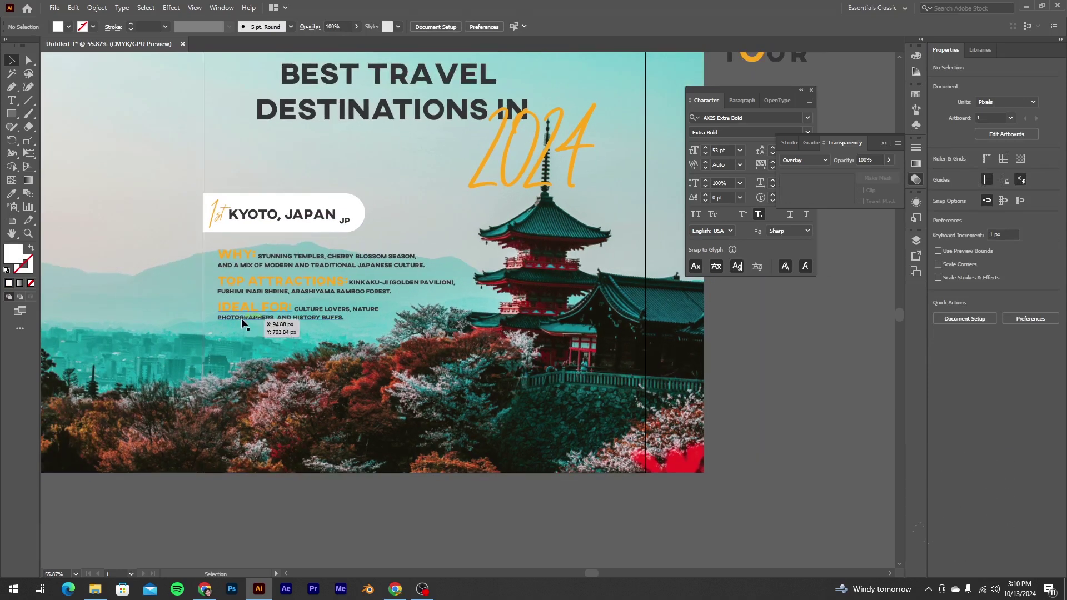
shift+click(352, 279)
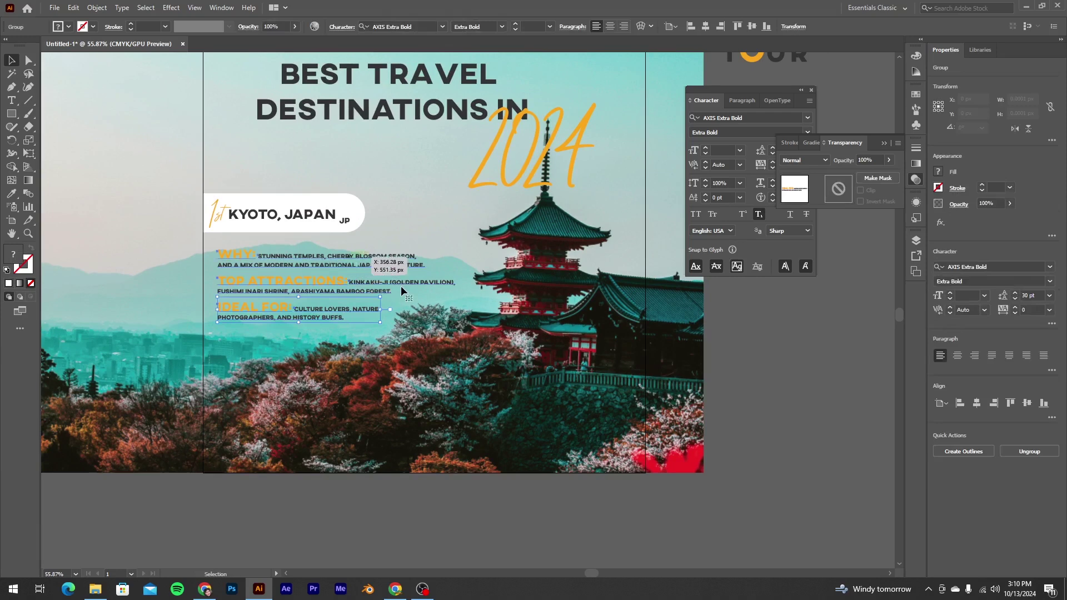
key(shift+Left)
key(shift+Left)
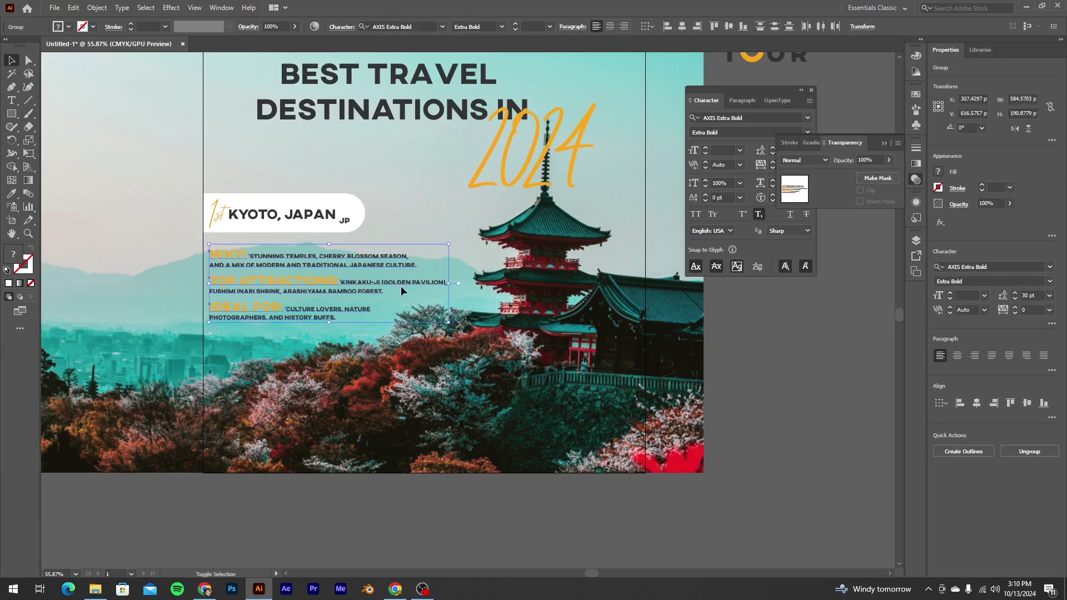
key(shift+Up)
key(shift+Down)
key(shift+Down)
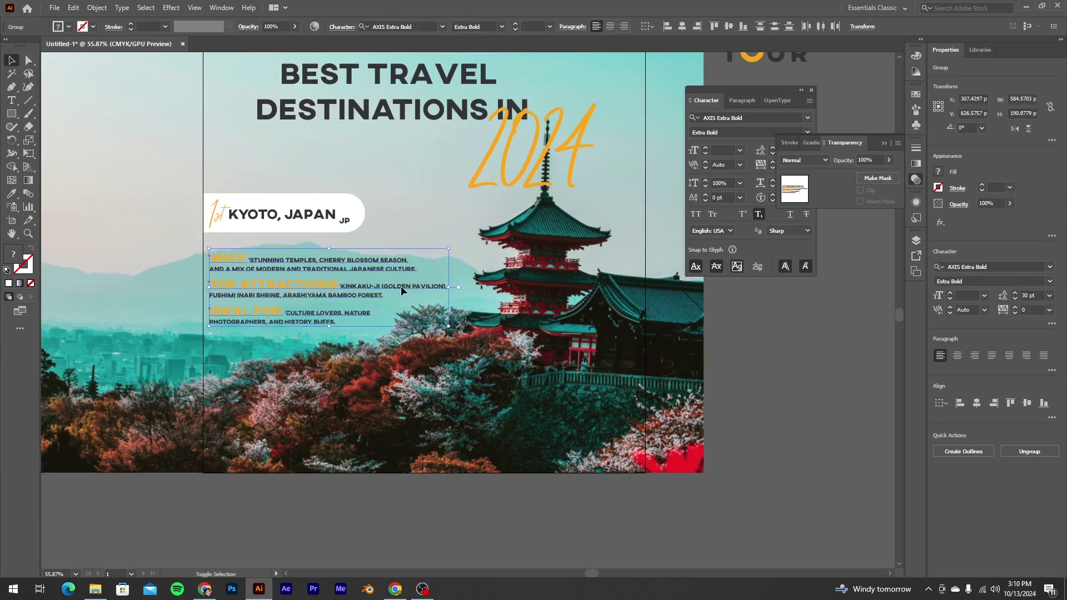
key(shift+Right)
click(319, 318)
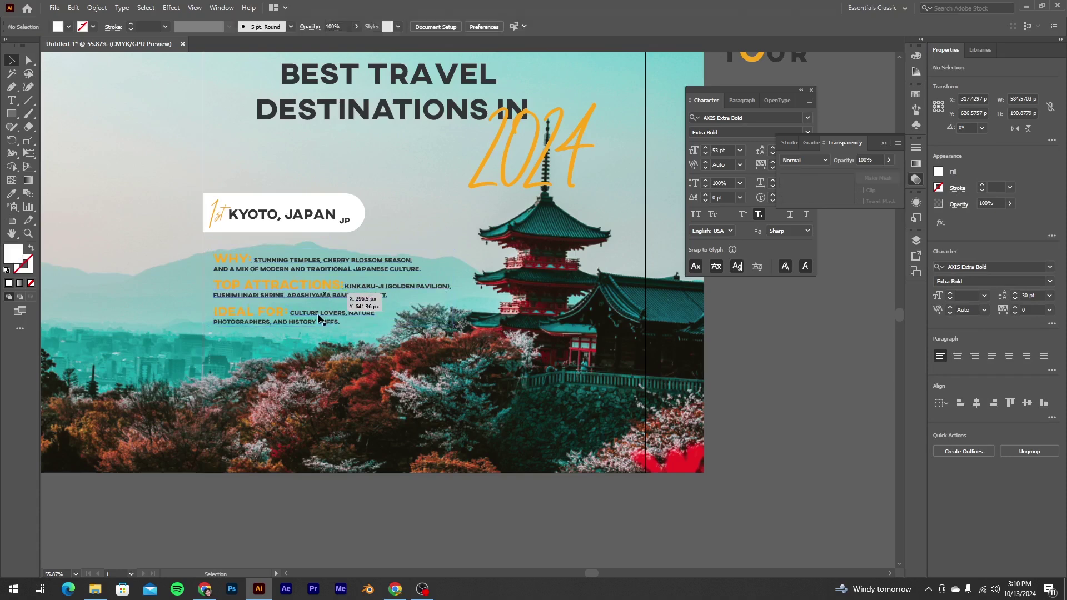
Move the "IDEAL FOR" text 20 px down and distribute the three detail texts evenly in the vertical direction.
click(319, 318)
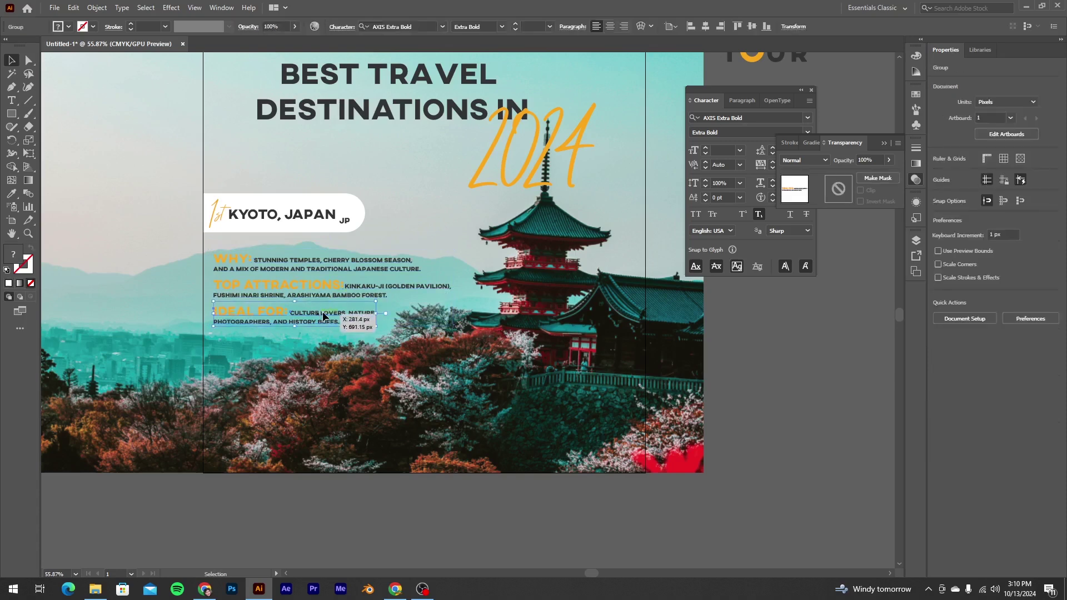
key(shift+Down)
key(shift+Down)
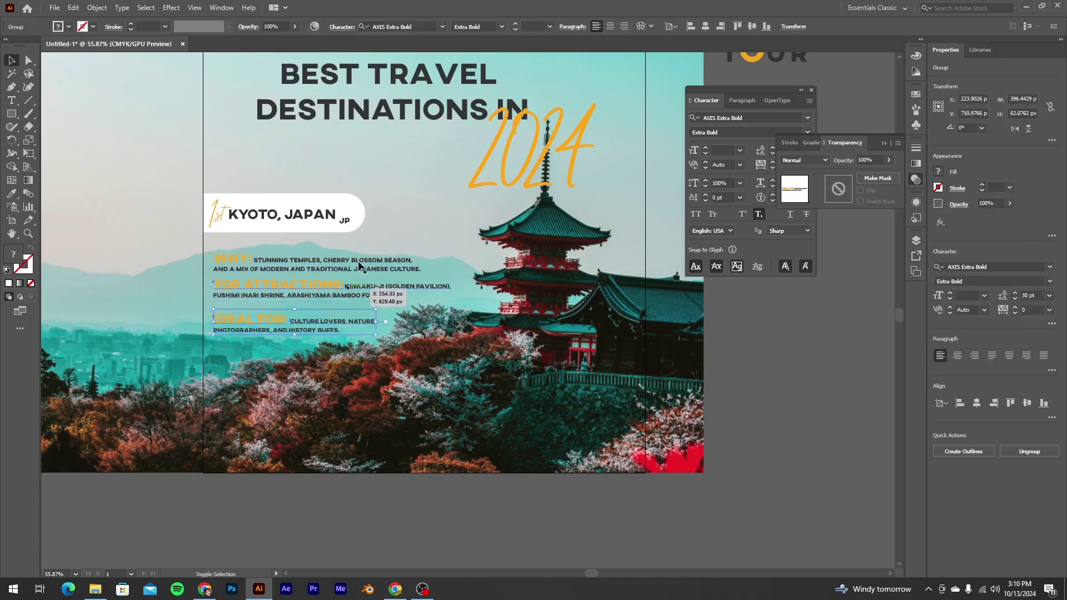
shift+click(359, 266)
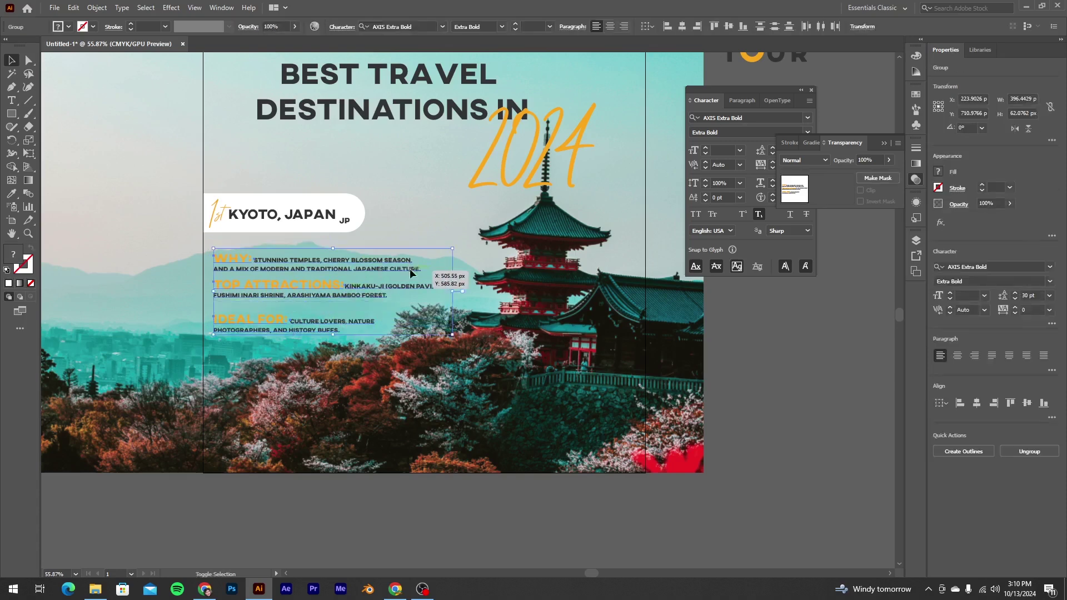
click(775, 27)
click(647, 358)
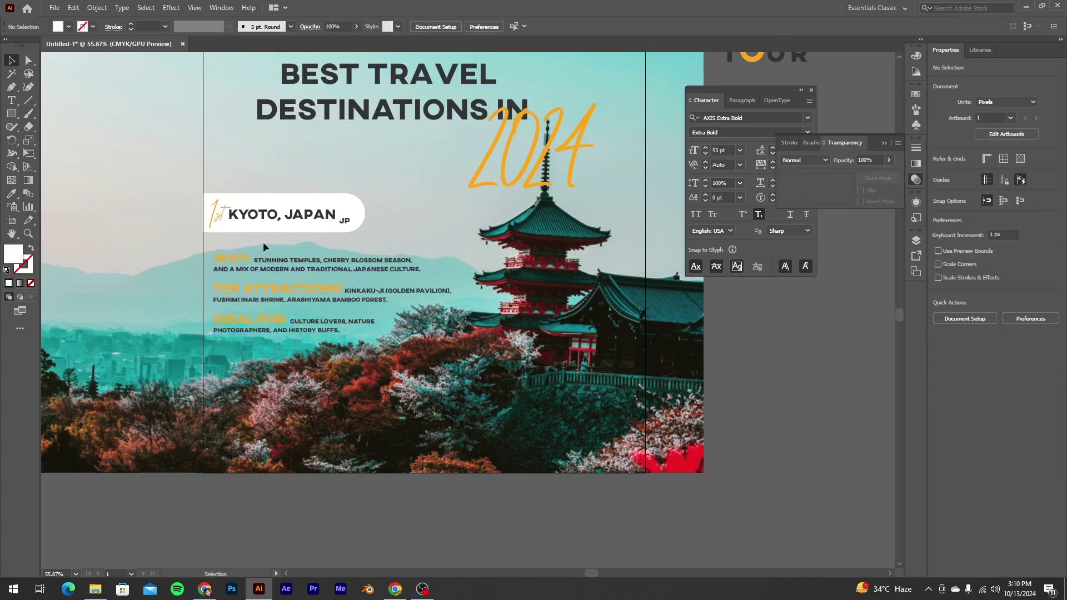
Place copies of the heading's white label, widened to about 549 px, behind the "WHY" and "IDEAL FOR" texts.
drag(284, 233, 285, 282)
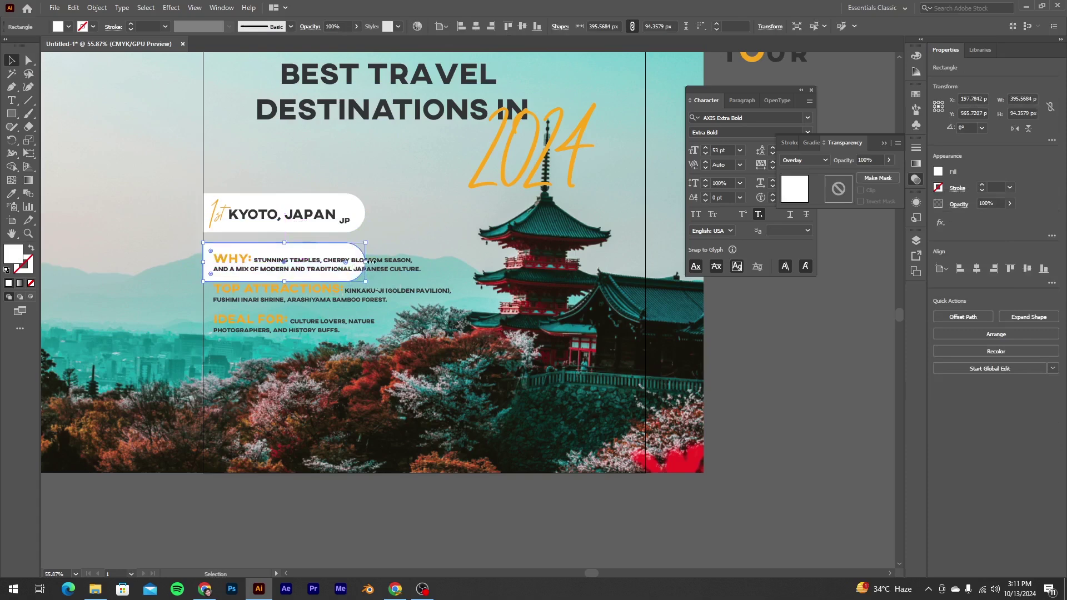
drag(369, 262, 429, 259)
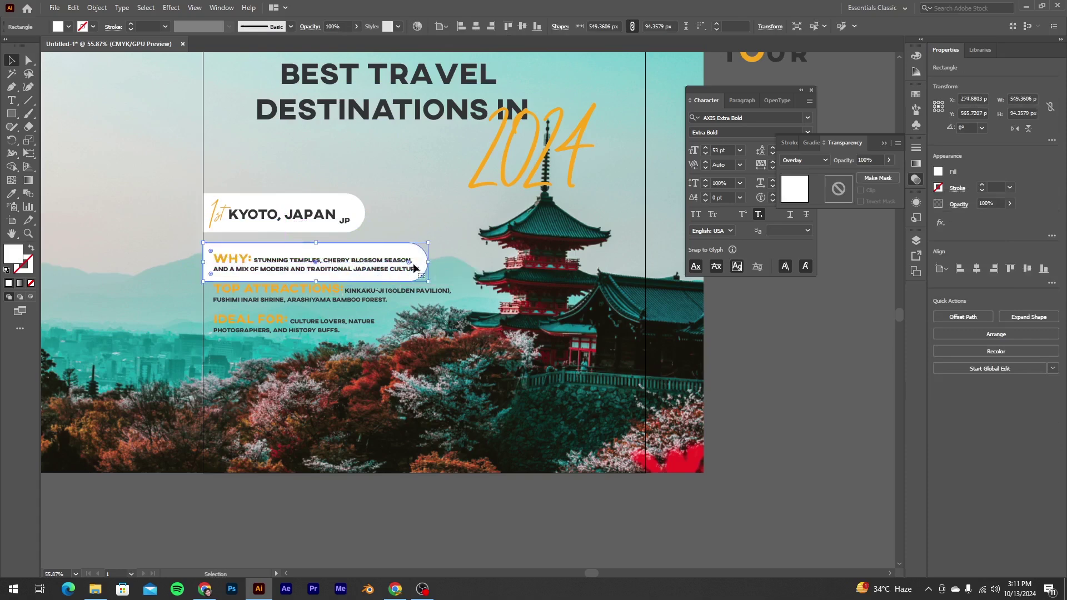
drag(343, 286, 336, 344)
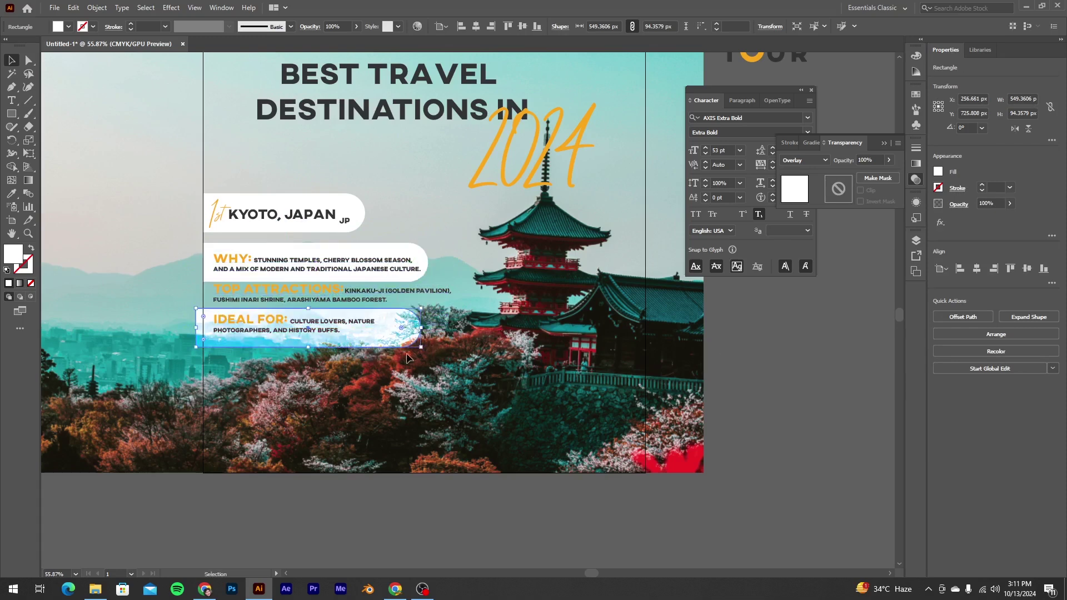
drag(273, 339, 241, 337)
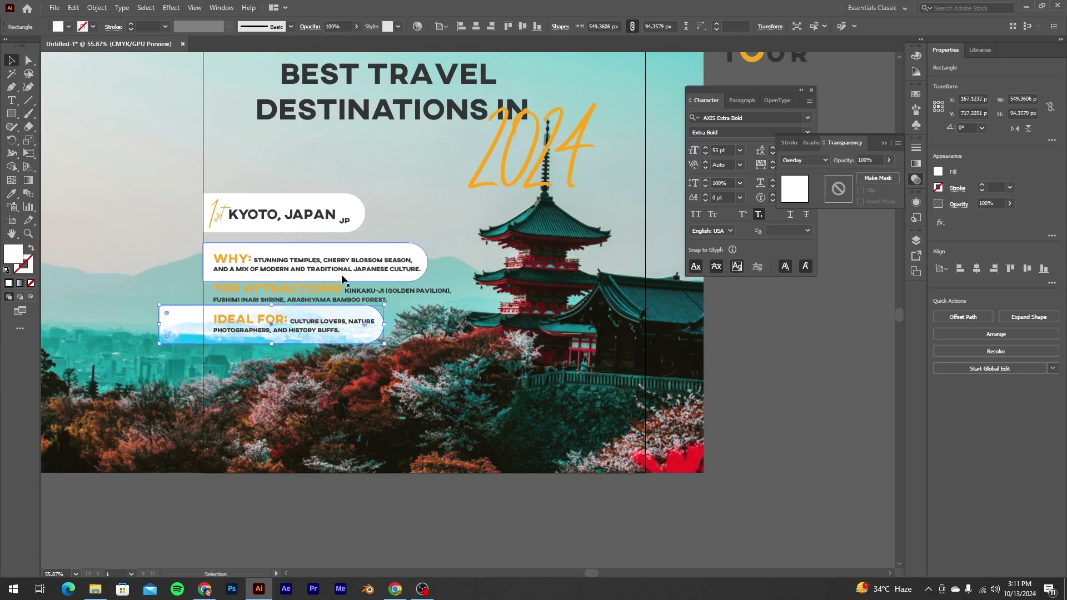
Reduce the "WHY" label's height to about 65 px and fully round its right-hand corners.
click(313, 249)
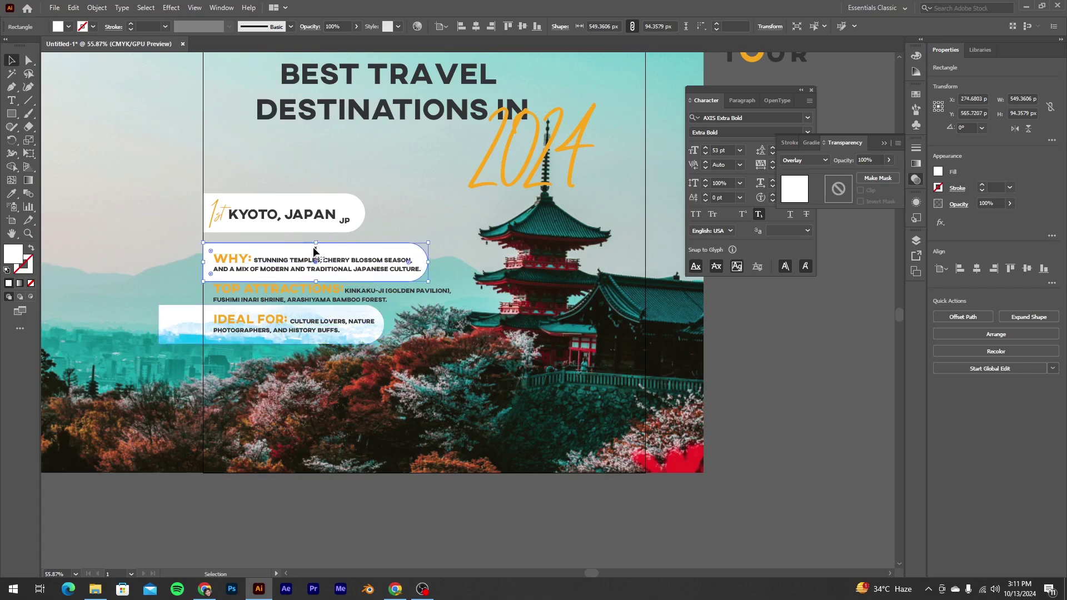
drag(448, 259, 461, 261)
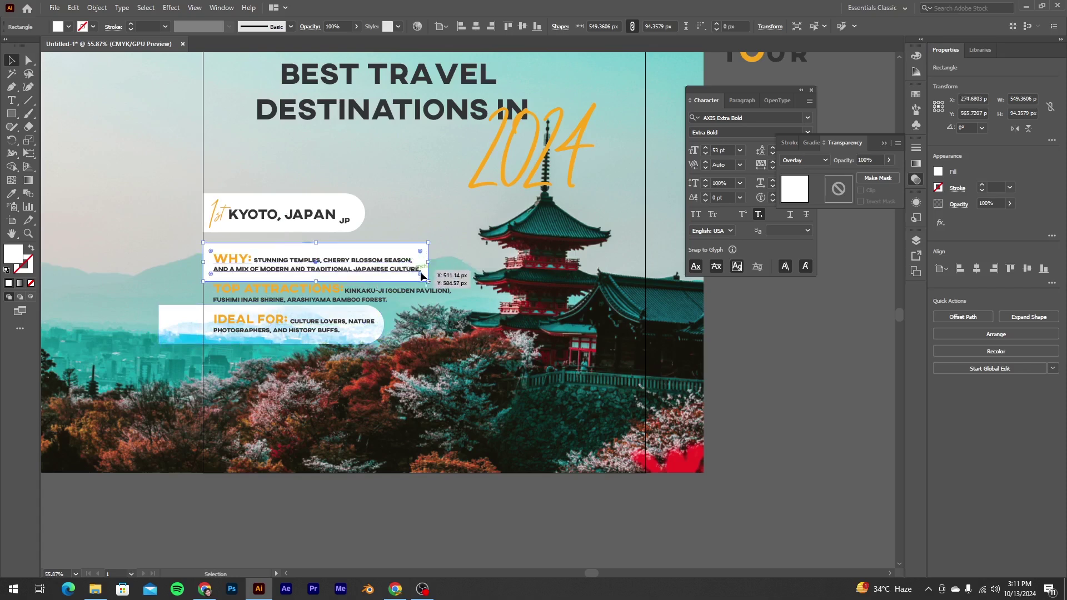
drag(316, 243, 318, 279)
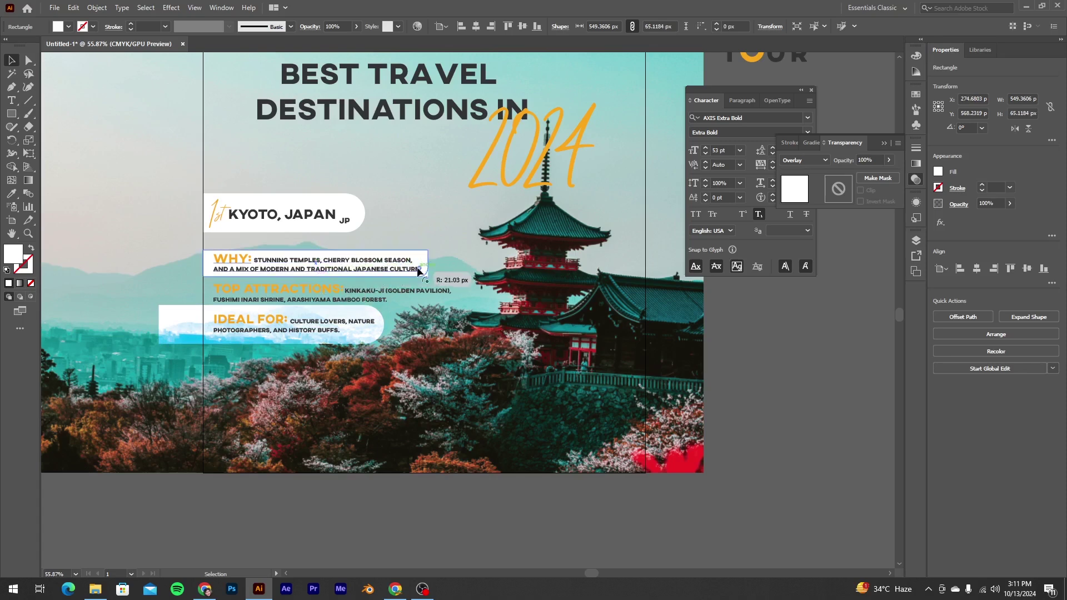
key(a)
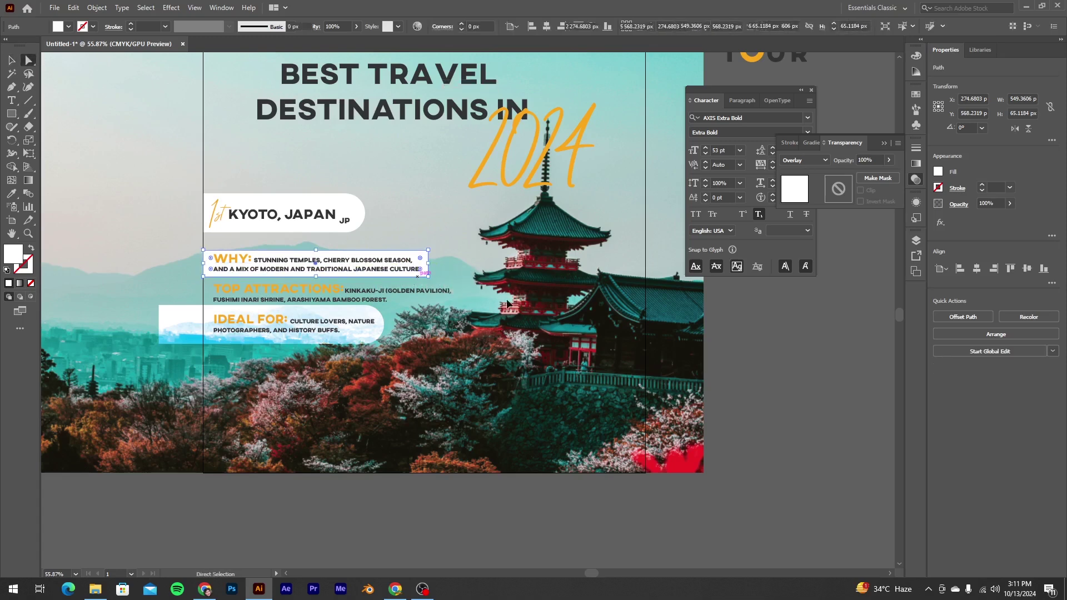
click(421, 272)
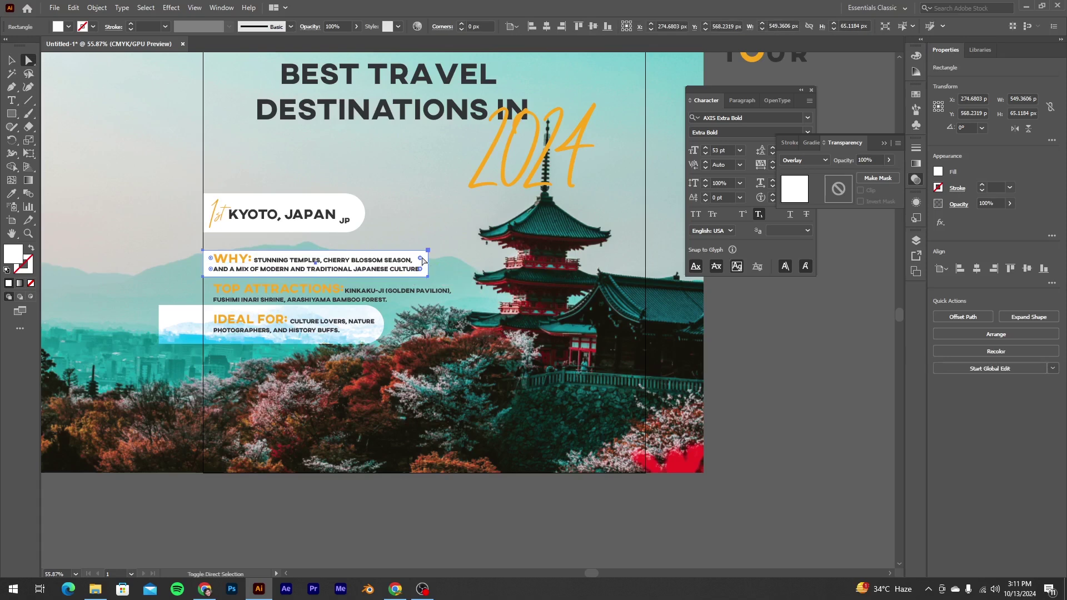
drag(422, 261, 391, 269)
click(798, 432)
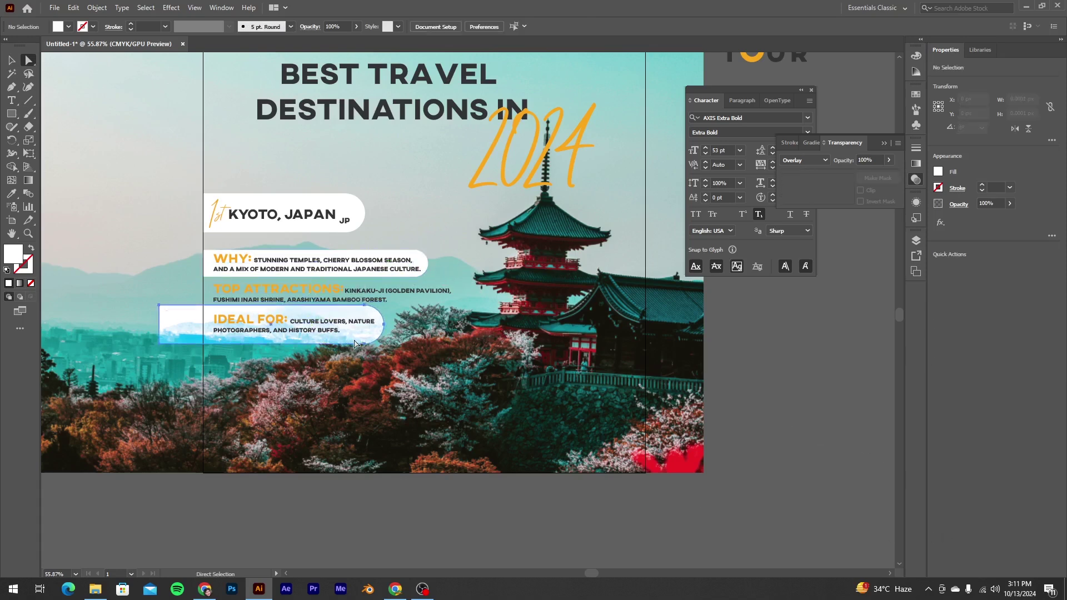
Replace the taller label behind "IDEAL FOR" with a copy of the slimmer "WHY" label, shifted left so its rounded end sits just past the text.
key(Delete)
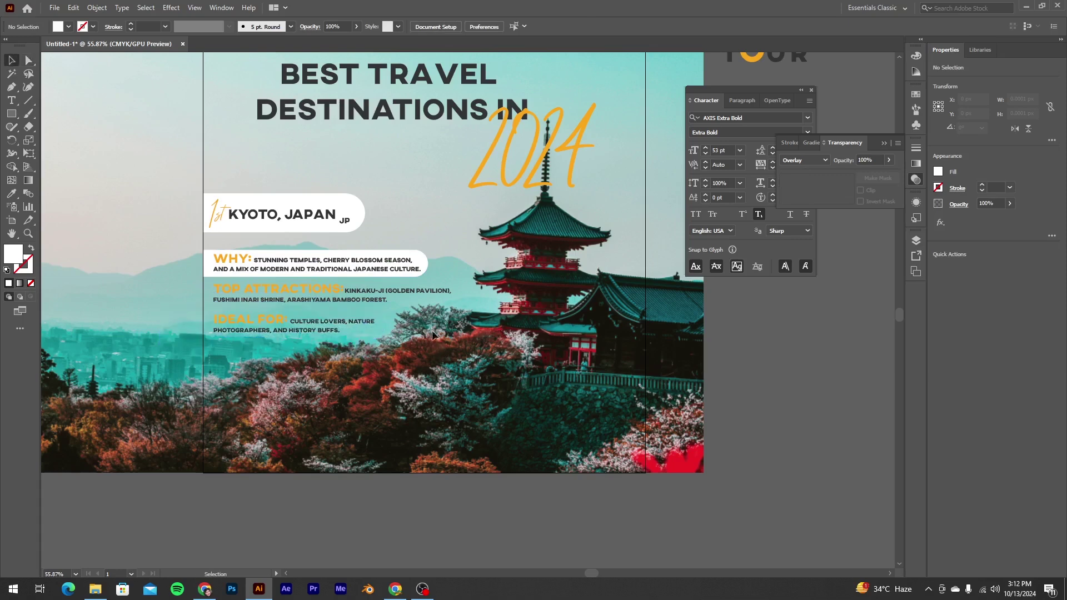
click(411, 272)
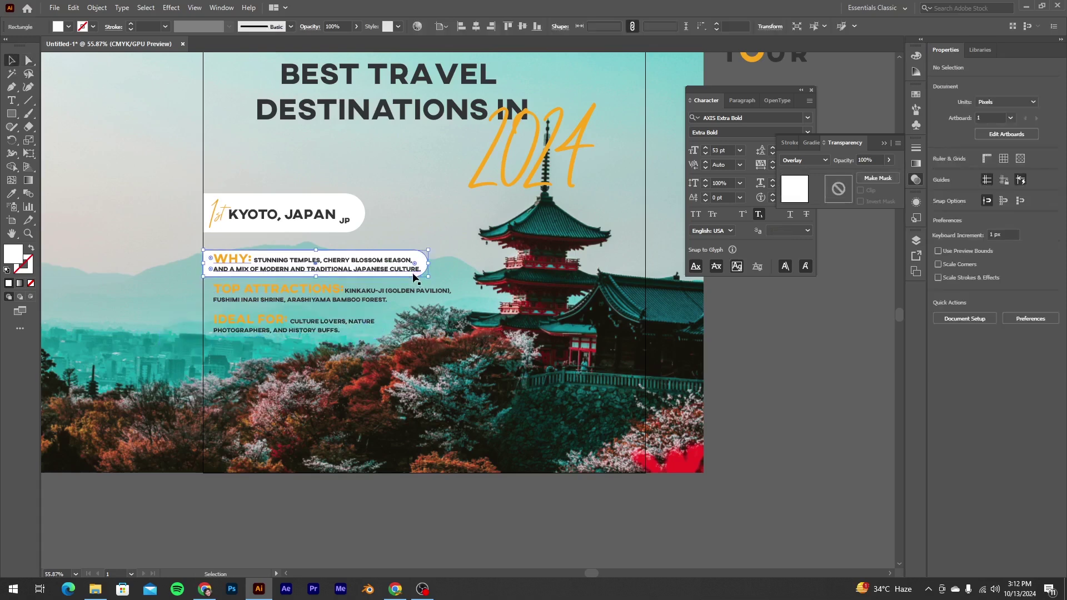
drag(412, 280, 402, 341)
key(shift+Left)
key(shift+Left)
key(shift+Left)
key(shift+Left)
key(shift+Left)
key(shift+Left)
key(shift+Left)
key(shift+Left)
key(shift+Left)
key(shift+Left)
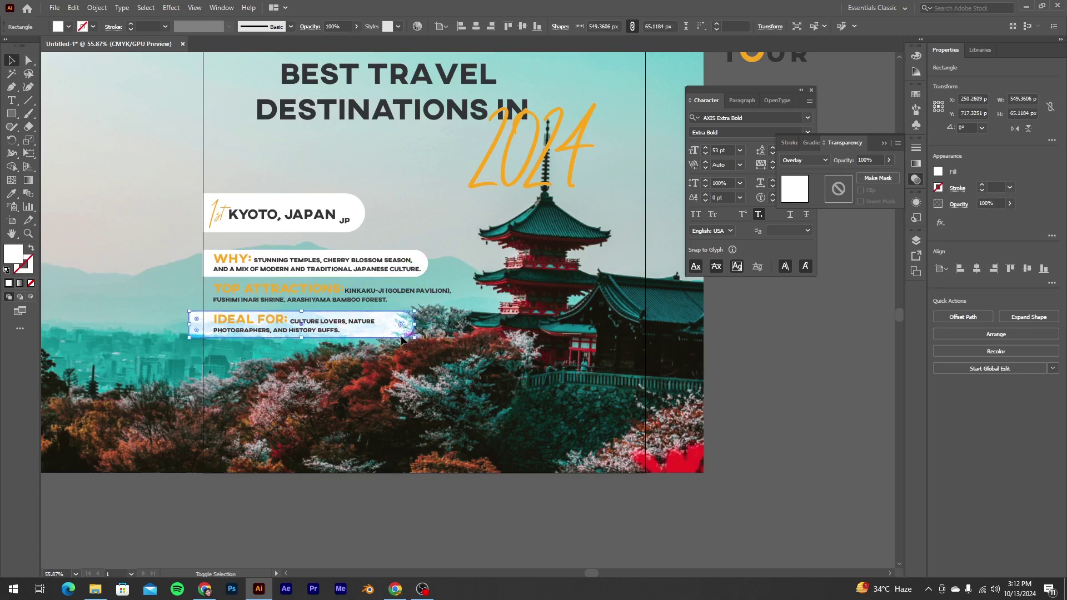
key(shift+Right)
key(shift+Right)
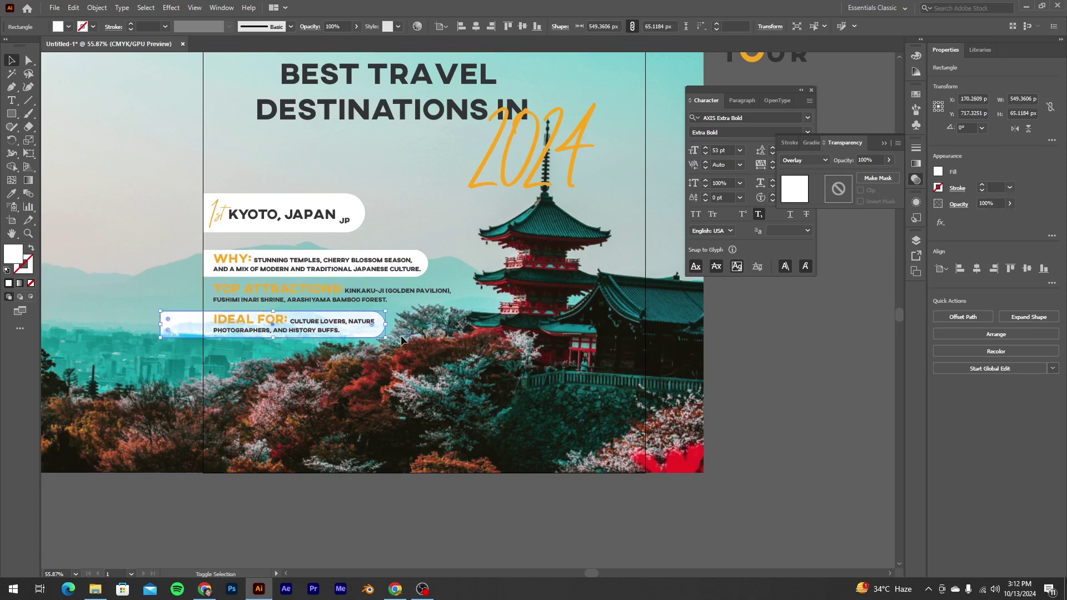
Nudge the "IDEAL FOR" label 4 px up to centre it behind its two text lines.
key(Up)
key(Up)
key(Up)
key(Up)
key(Up)
key(Up)
key(Up)
key(Up)
key(Up)
key(Down)
key(Down)
key(Down)
key(Down)
key(Down)
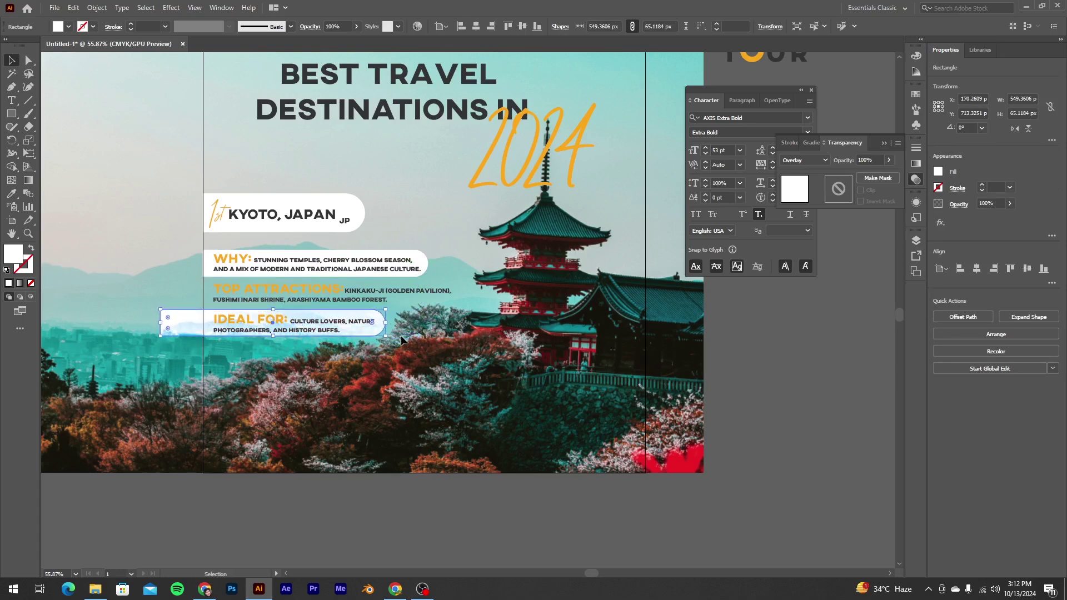
click(344, 374)
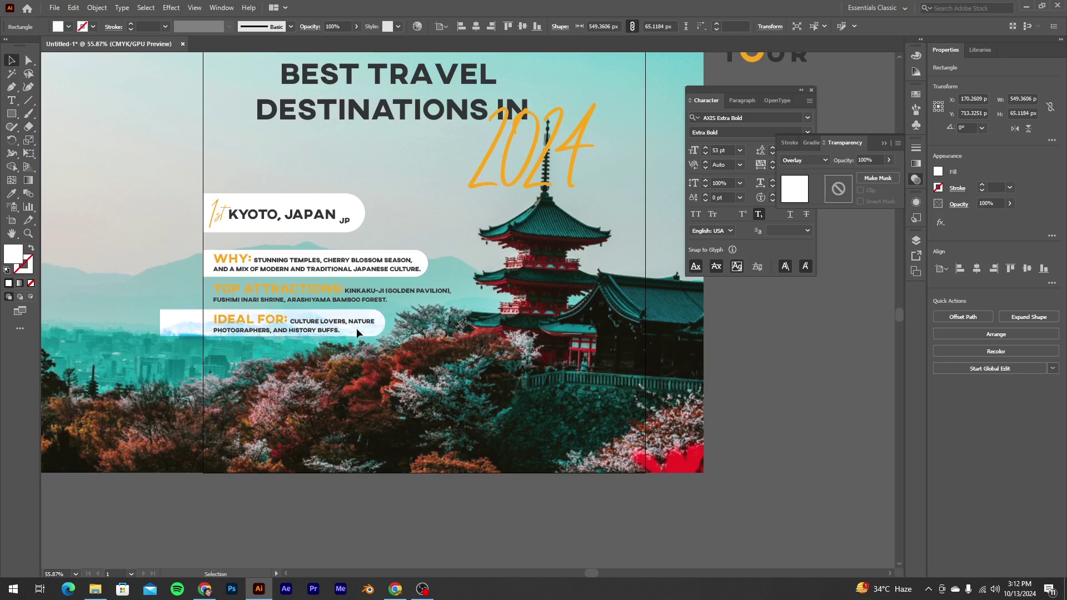
key(ctrl+shift+a)
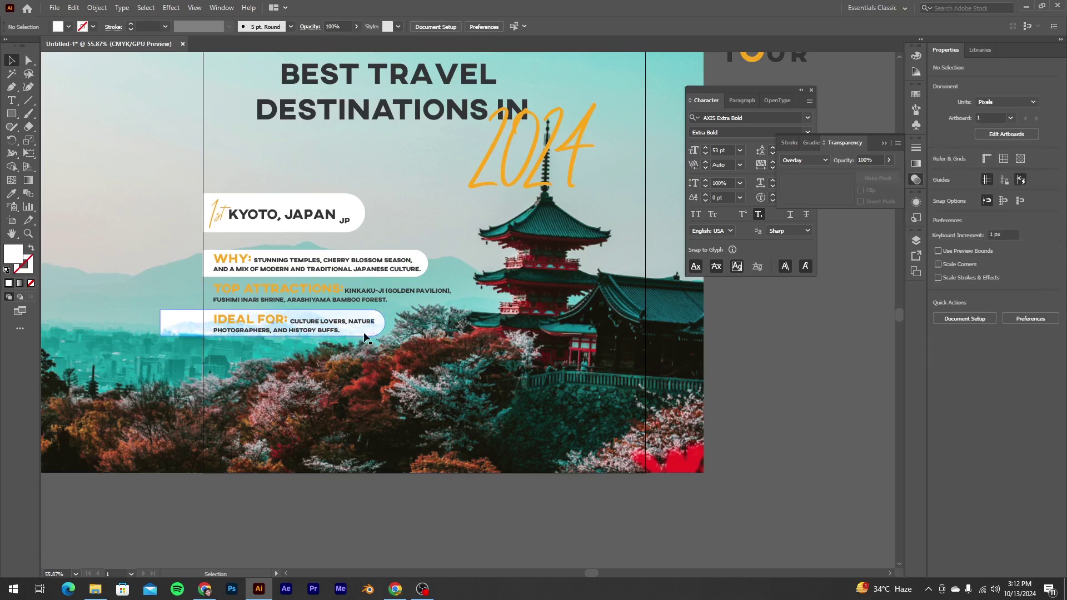
Place a copy of the "IDEAL FOR" label behind "TOP ATTRACTIONS", widened to about 621 px from the artboard's left edge to just past the text.
click(372, 333)
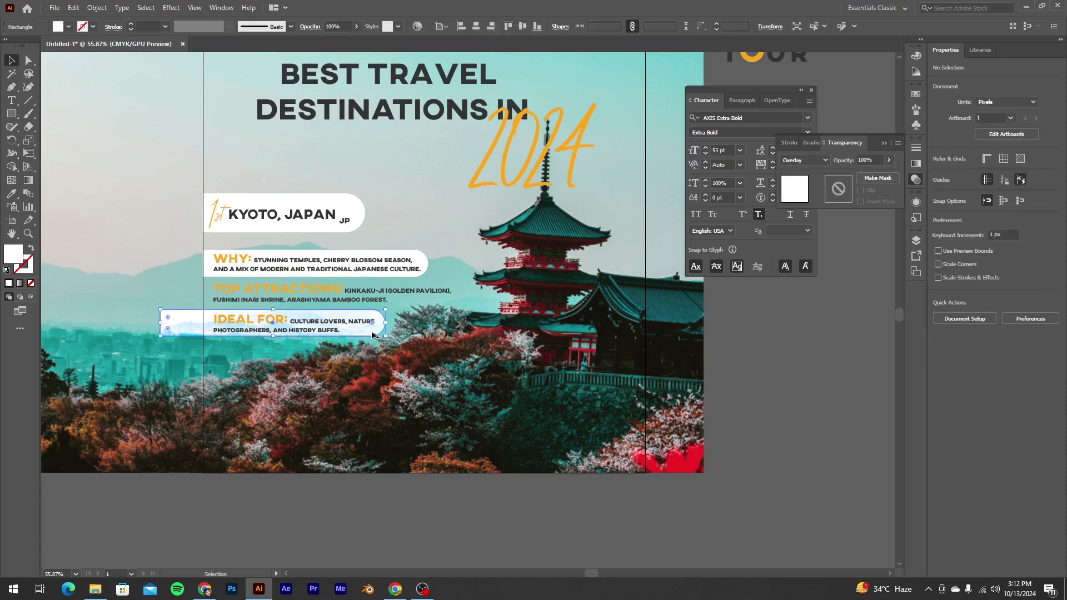
drag(372, 334, 379, 307)
key(shift+Right)
key(shift+Right)
key(shift+Right)
key(shift+Right)
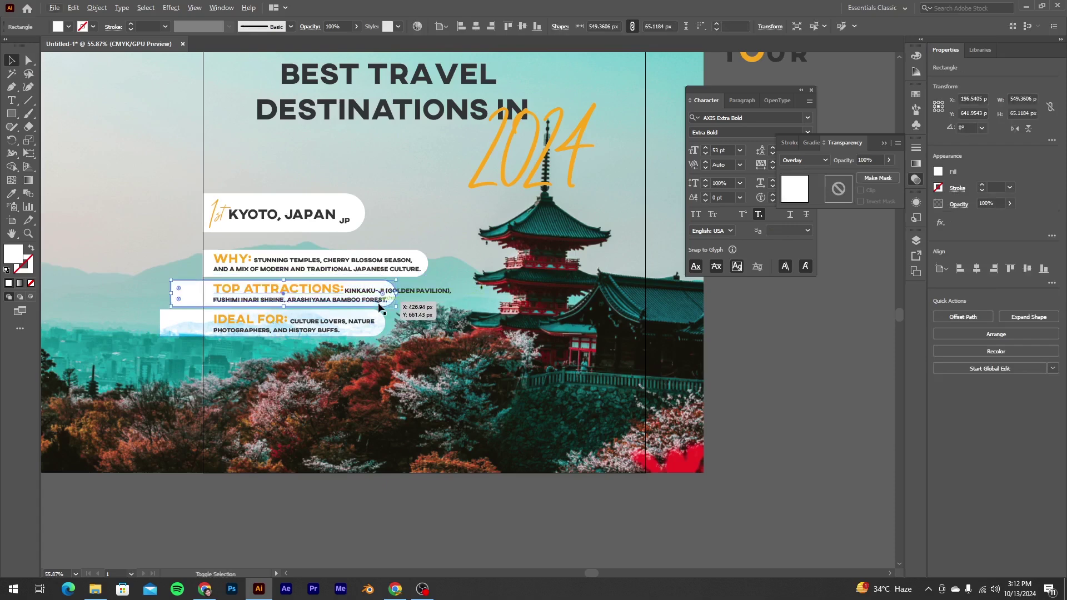
key(shift+Right)
key(shift+Right)
key(shift+Right)
key(shift+Right)
key(shift+Right)
key(shift+Right)
key(shift+Right)
key(shift+Right)
key(shift+Right)
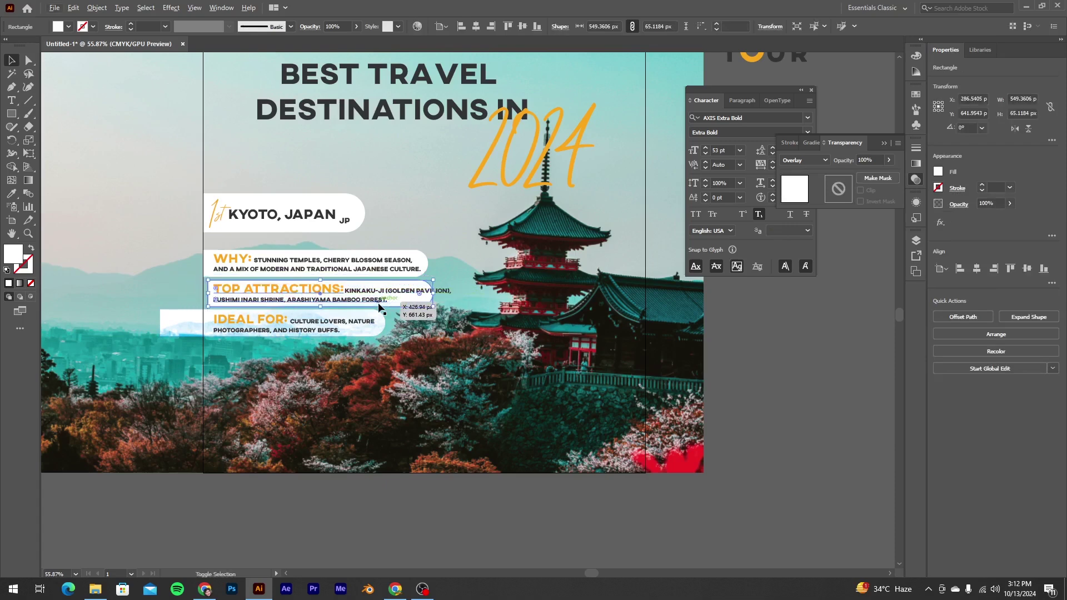
key(shift+Right)
key(shift+Right)
key(shift+Right)
key(shift+Right)
key(shift+Right)
key(shift+Right)
key(shift+Right)
key(shift+Right)
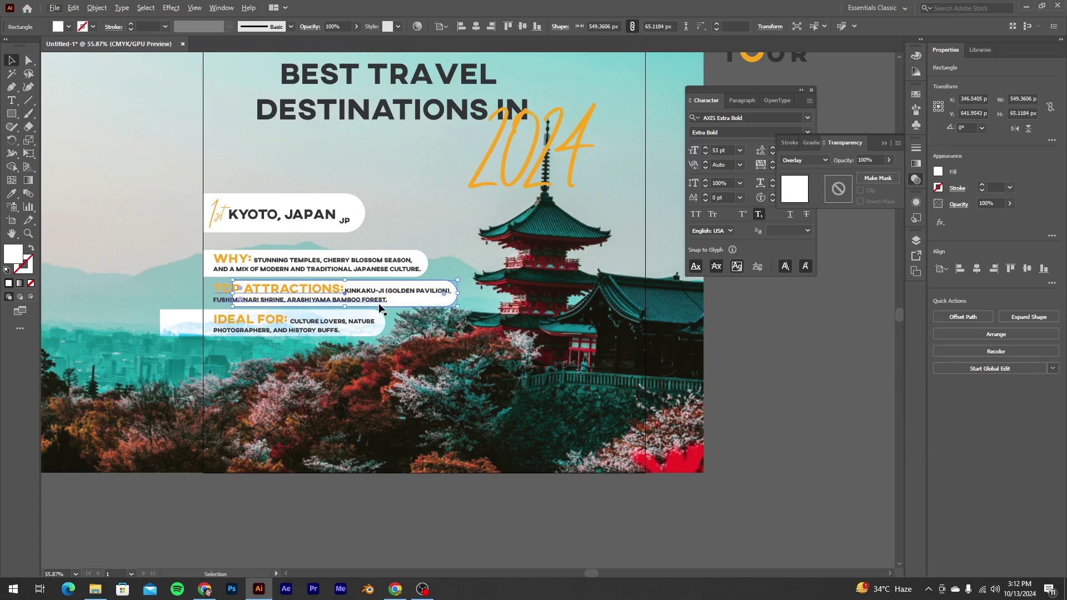
drag(232, 294, 203, 294)
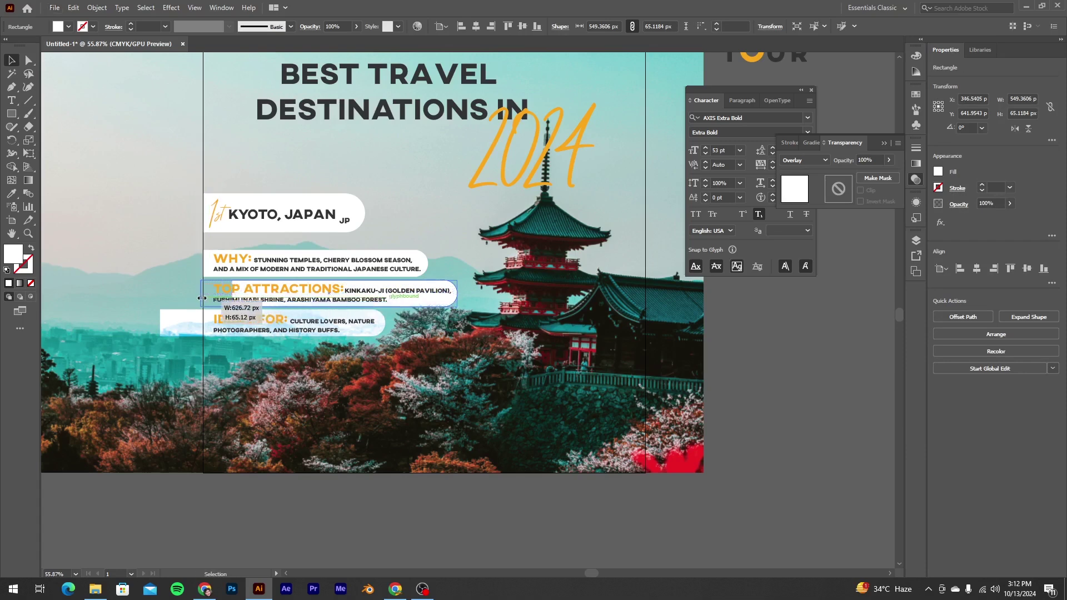
click(479, 523)
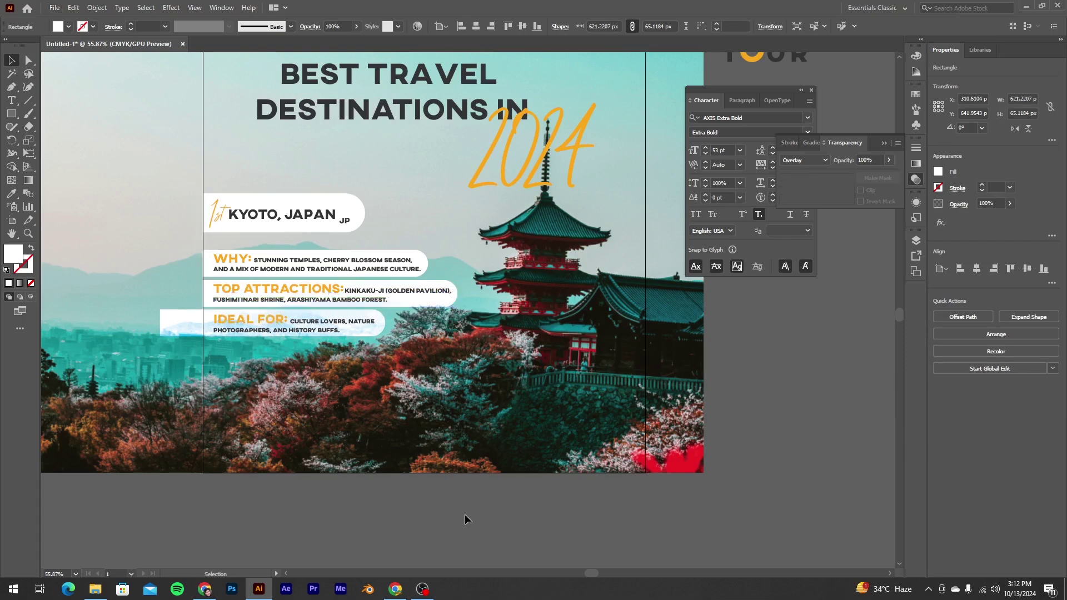
Trim the "IDEAL FOR" label's overhanging left end to the artboard's left edge, making the label about 445 px wide.
click(347, 335)
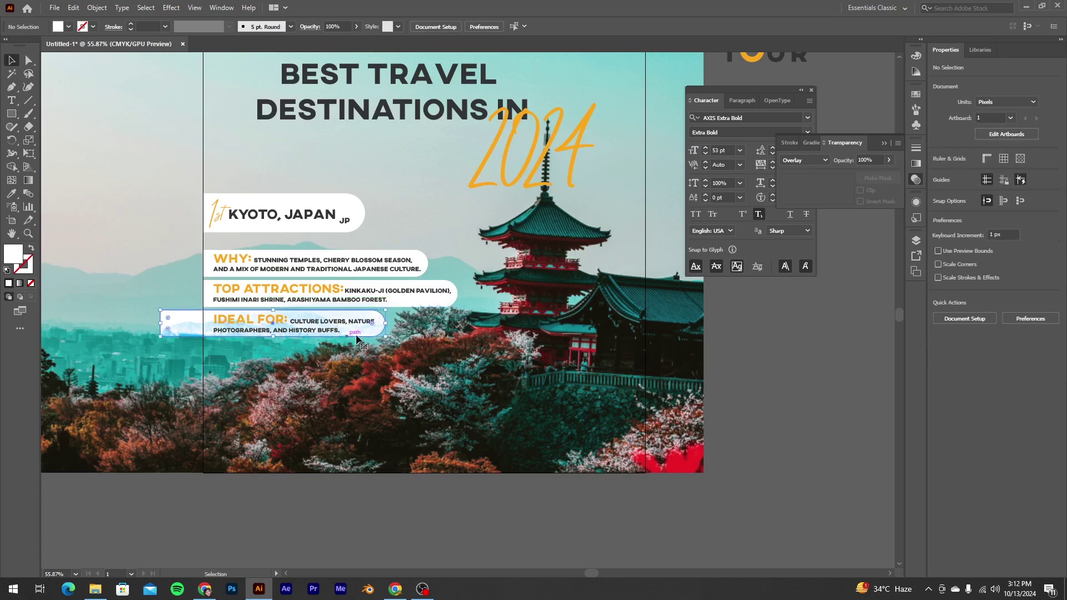
click(509, 530)
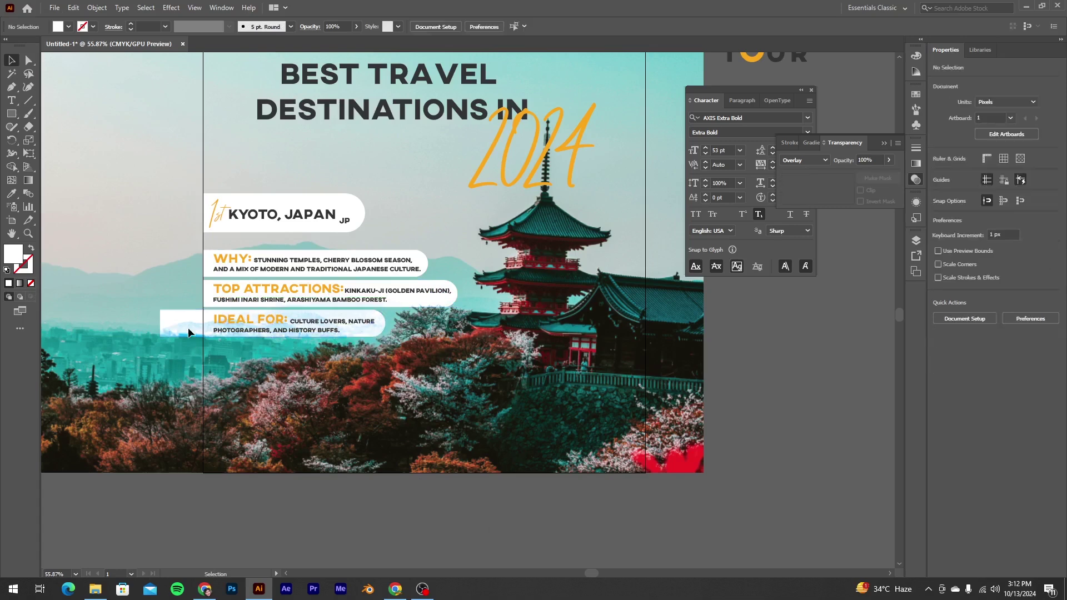
click(159, 324)
drag(160, 323, 203, 323)
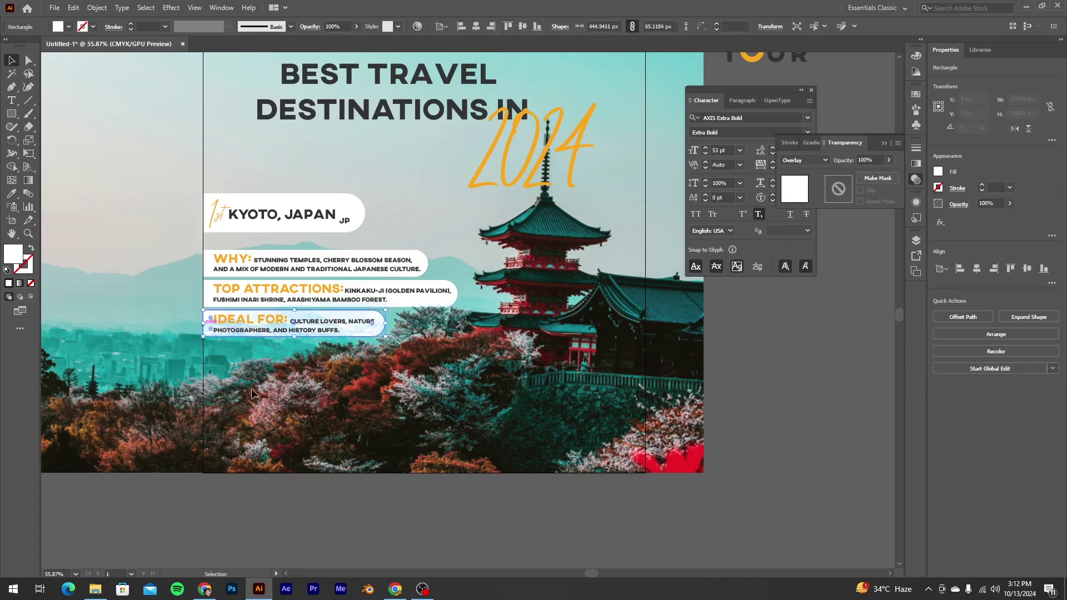
click(321, 509)
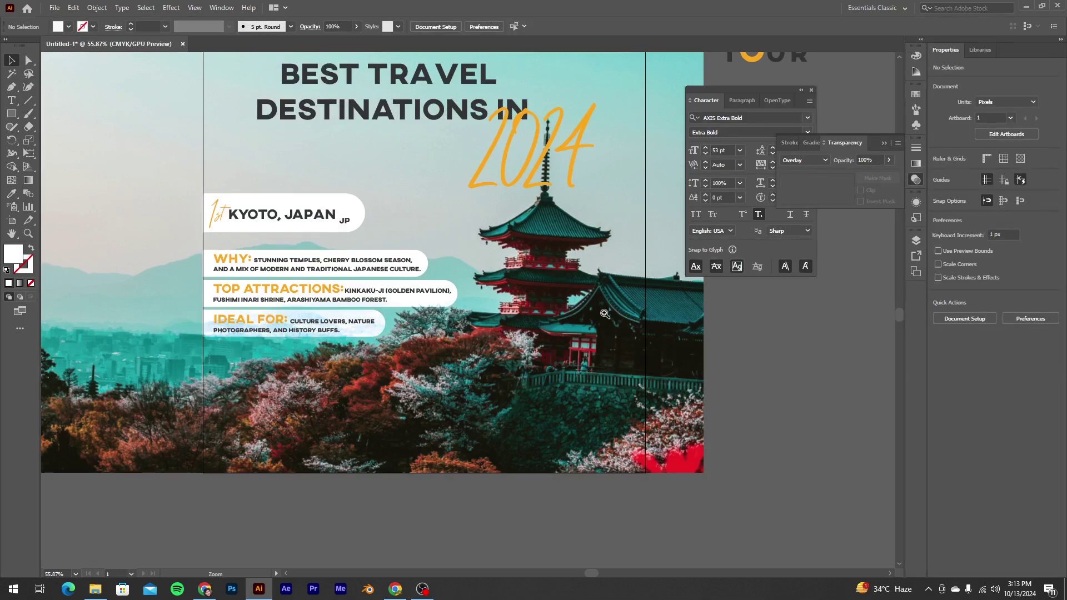
Place the World Tour logo in the artboard's upper-right corner, scaled to about 113 × 100 px.
scroll(605, 314, down, 1)
drag(767, 78, 595, 100)
double_click(565, 72)
key(Escape)
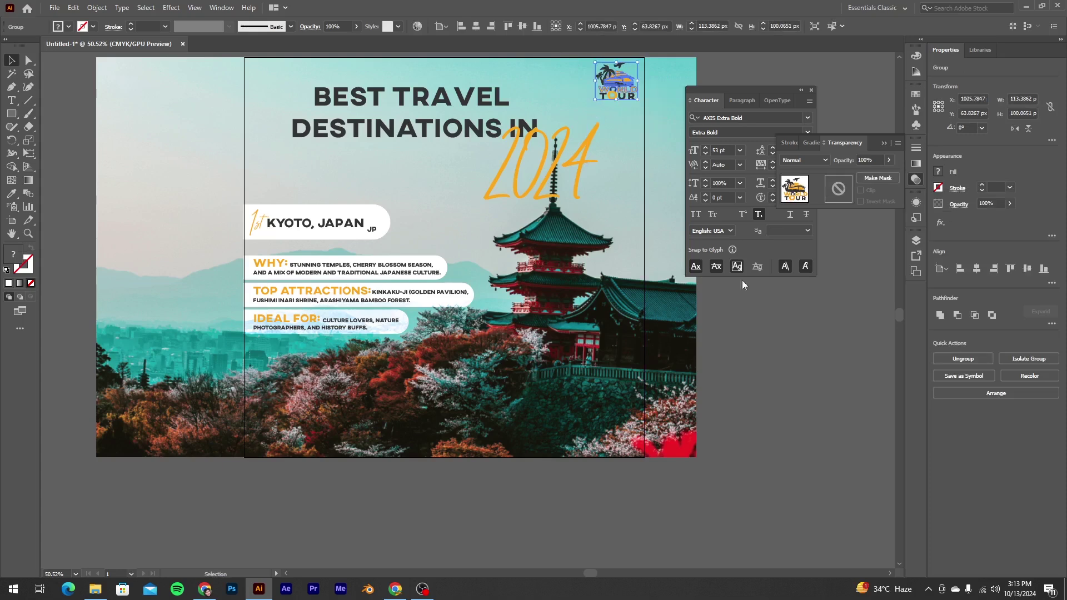
click(763, 354)
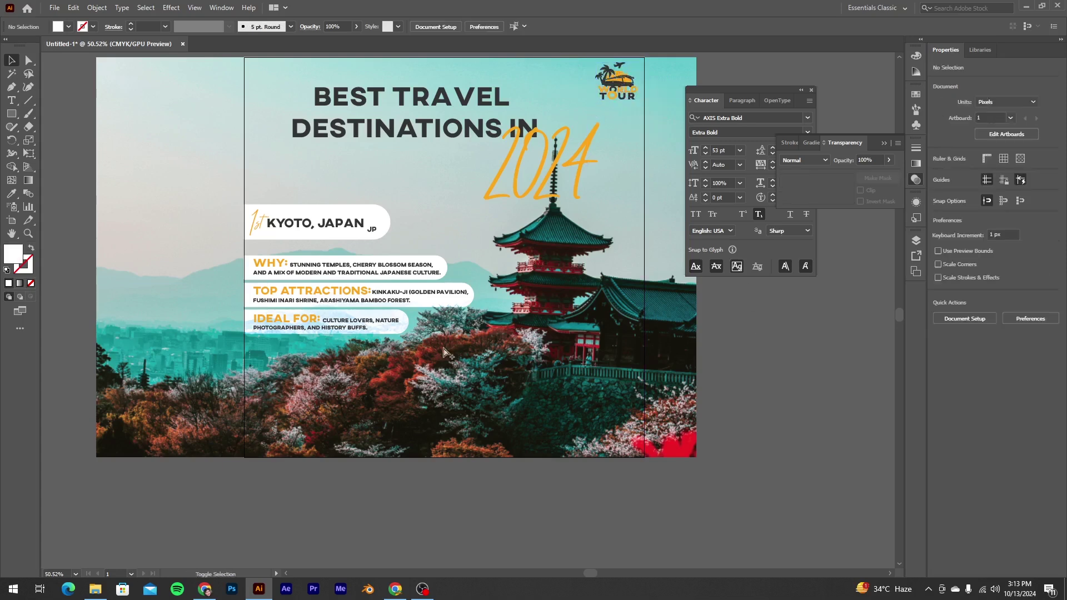
Preview the post's Save for Web output in Chrome and open its image in a new tab.
key(ctrl+alt+shift+s)
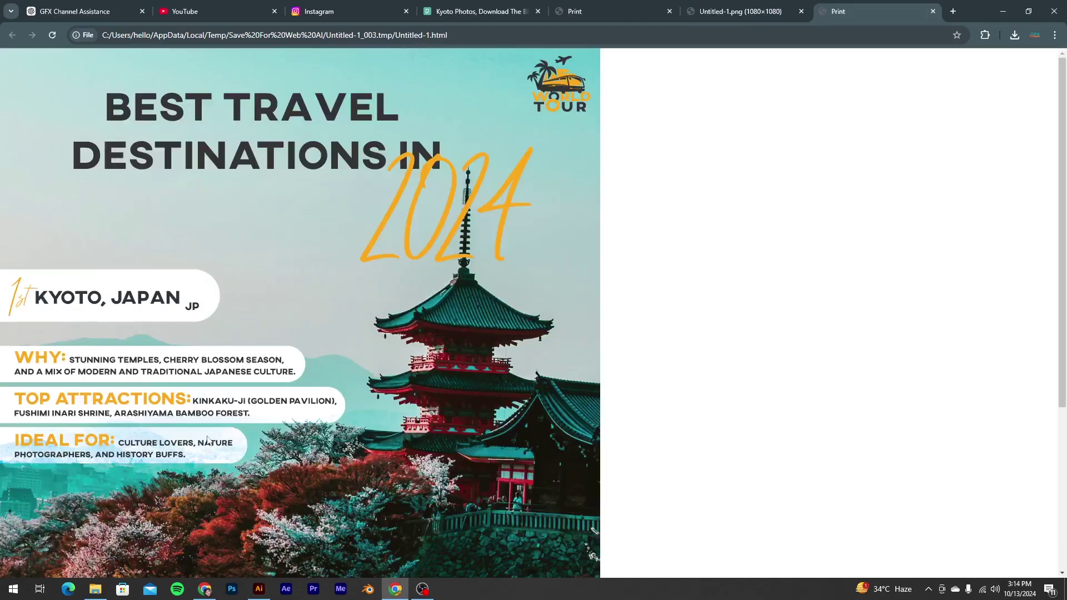
right_click(222, 276)
click(291, 287)
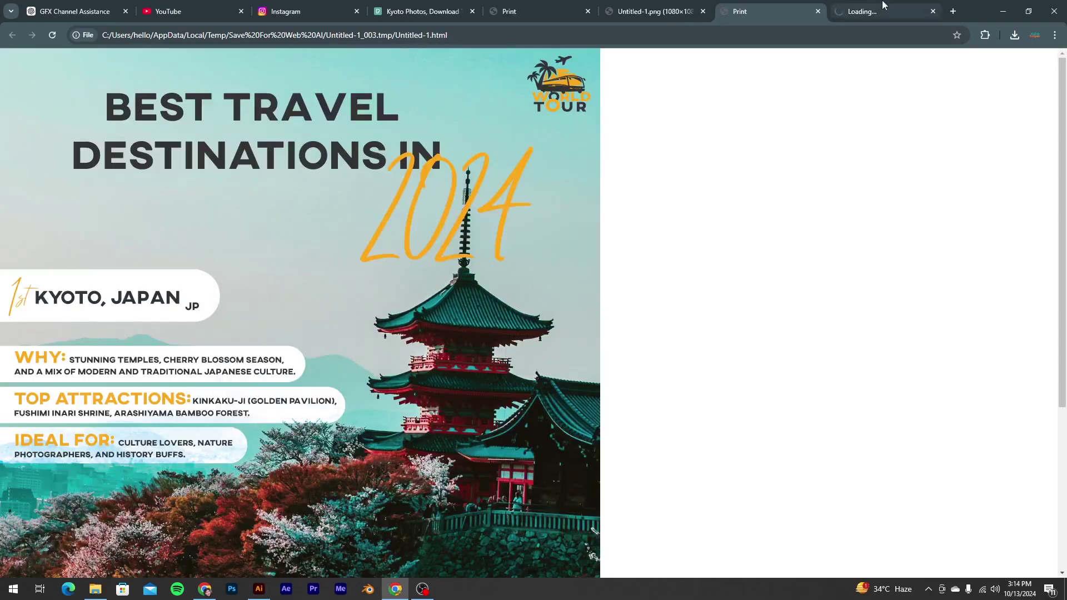